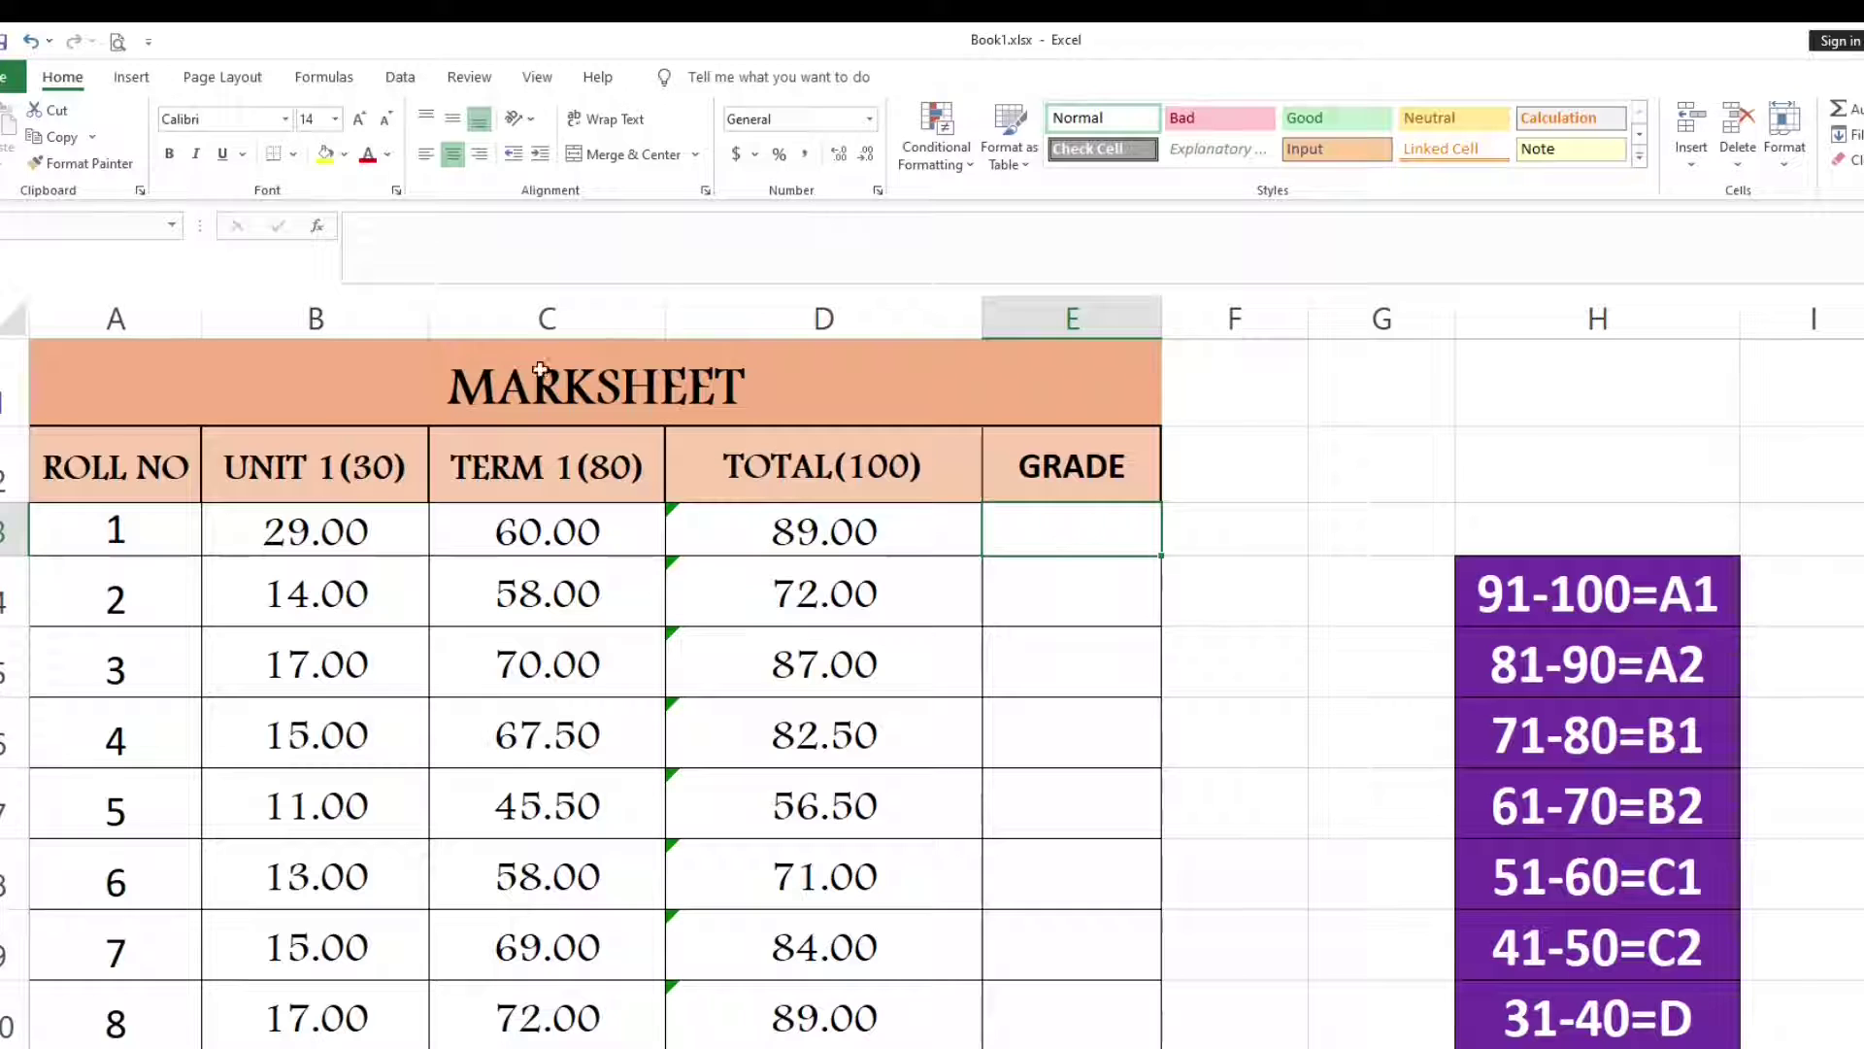
- Start a nested IF formula in cell E3 that returns "A1" when D3>=91, opening a second IF as its false value
left_click(351, 226)
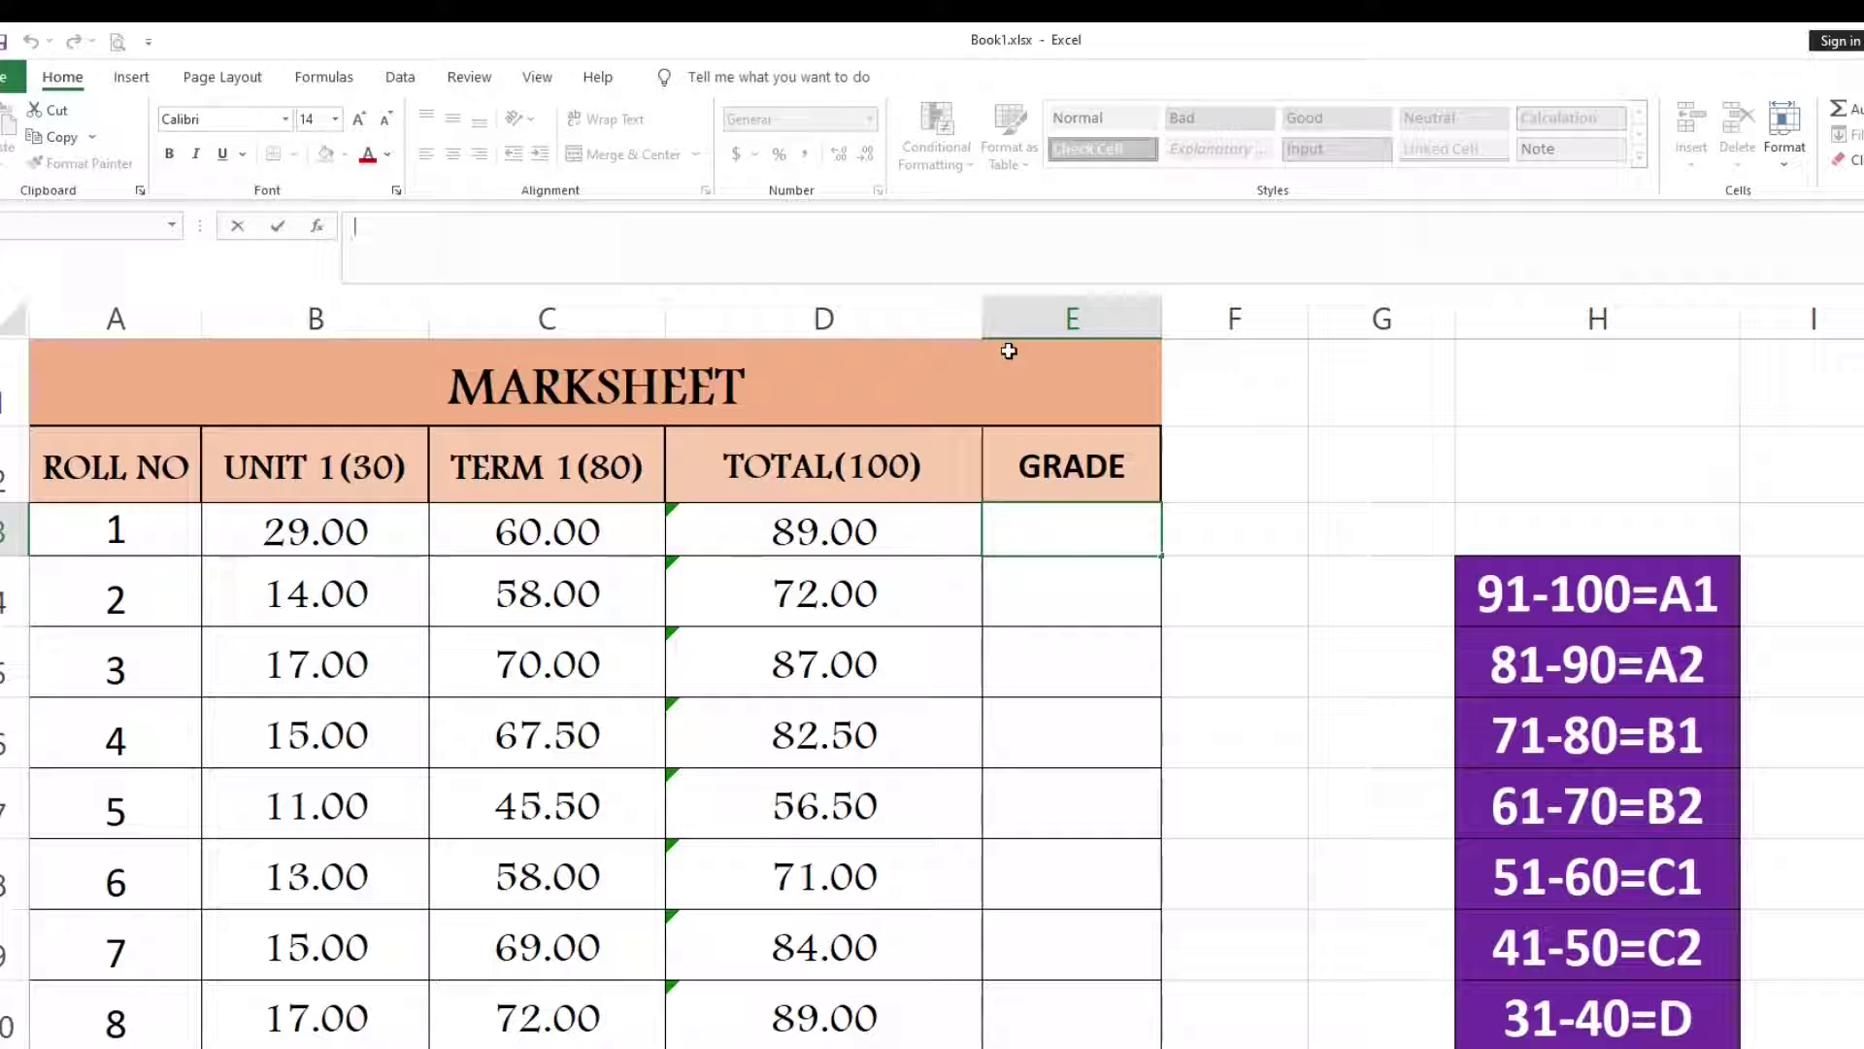
type("=")
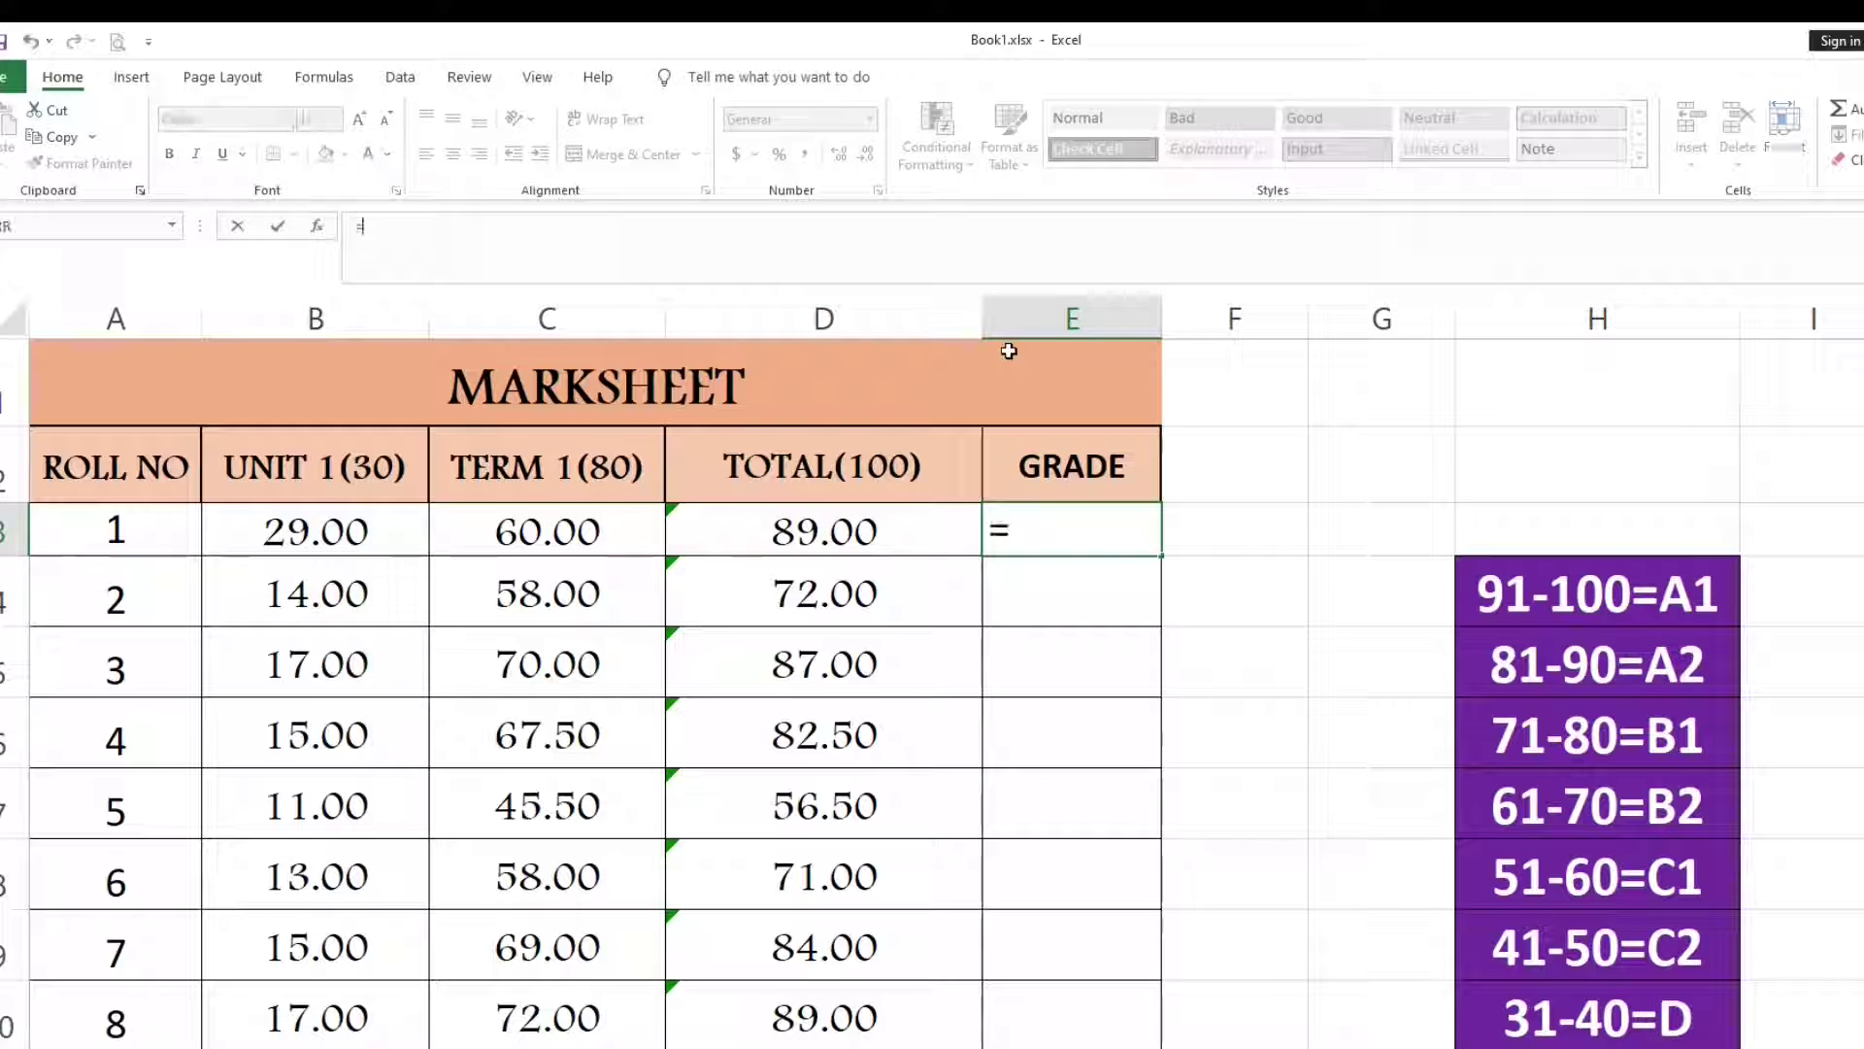
type("IF")
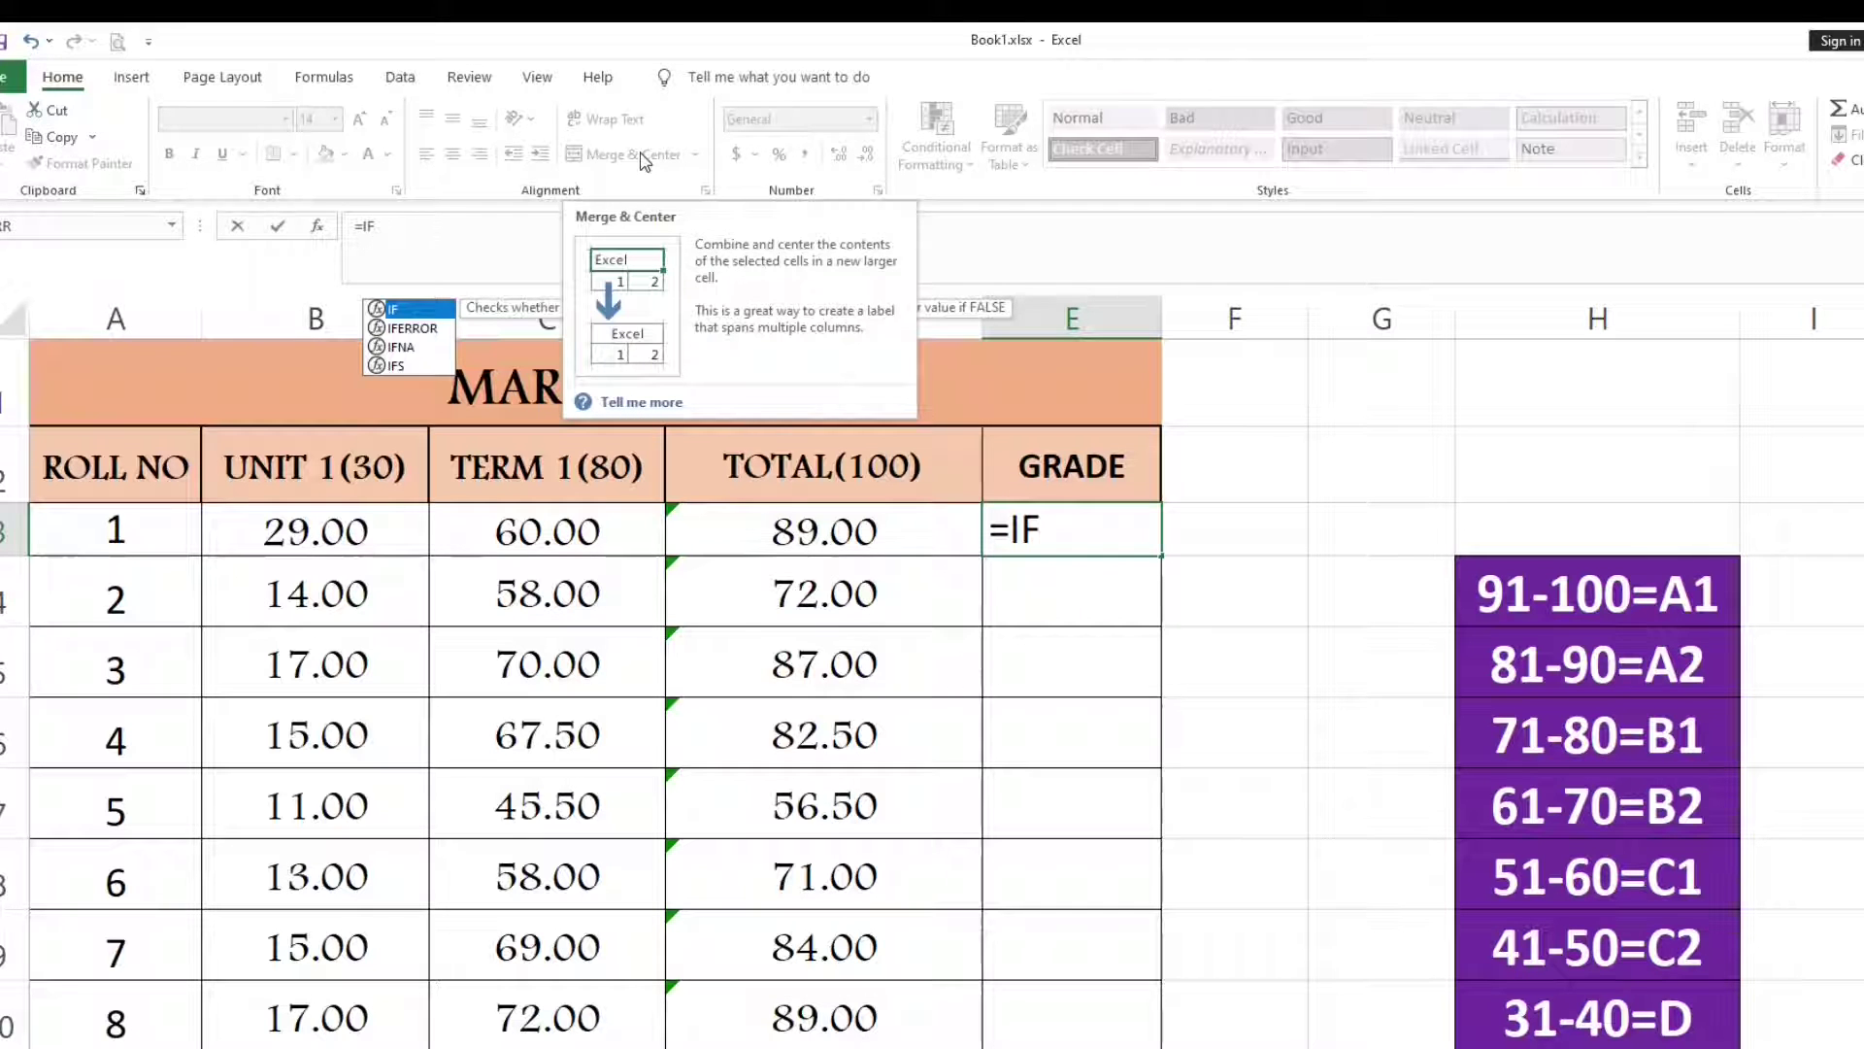
type("D")
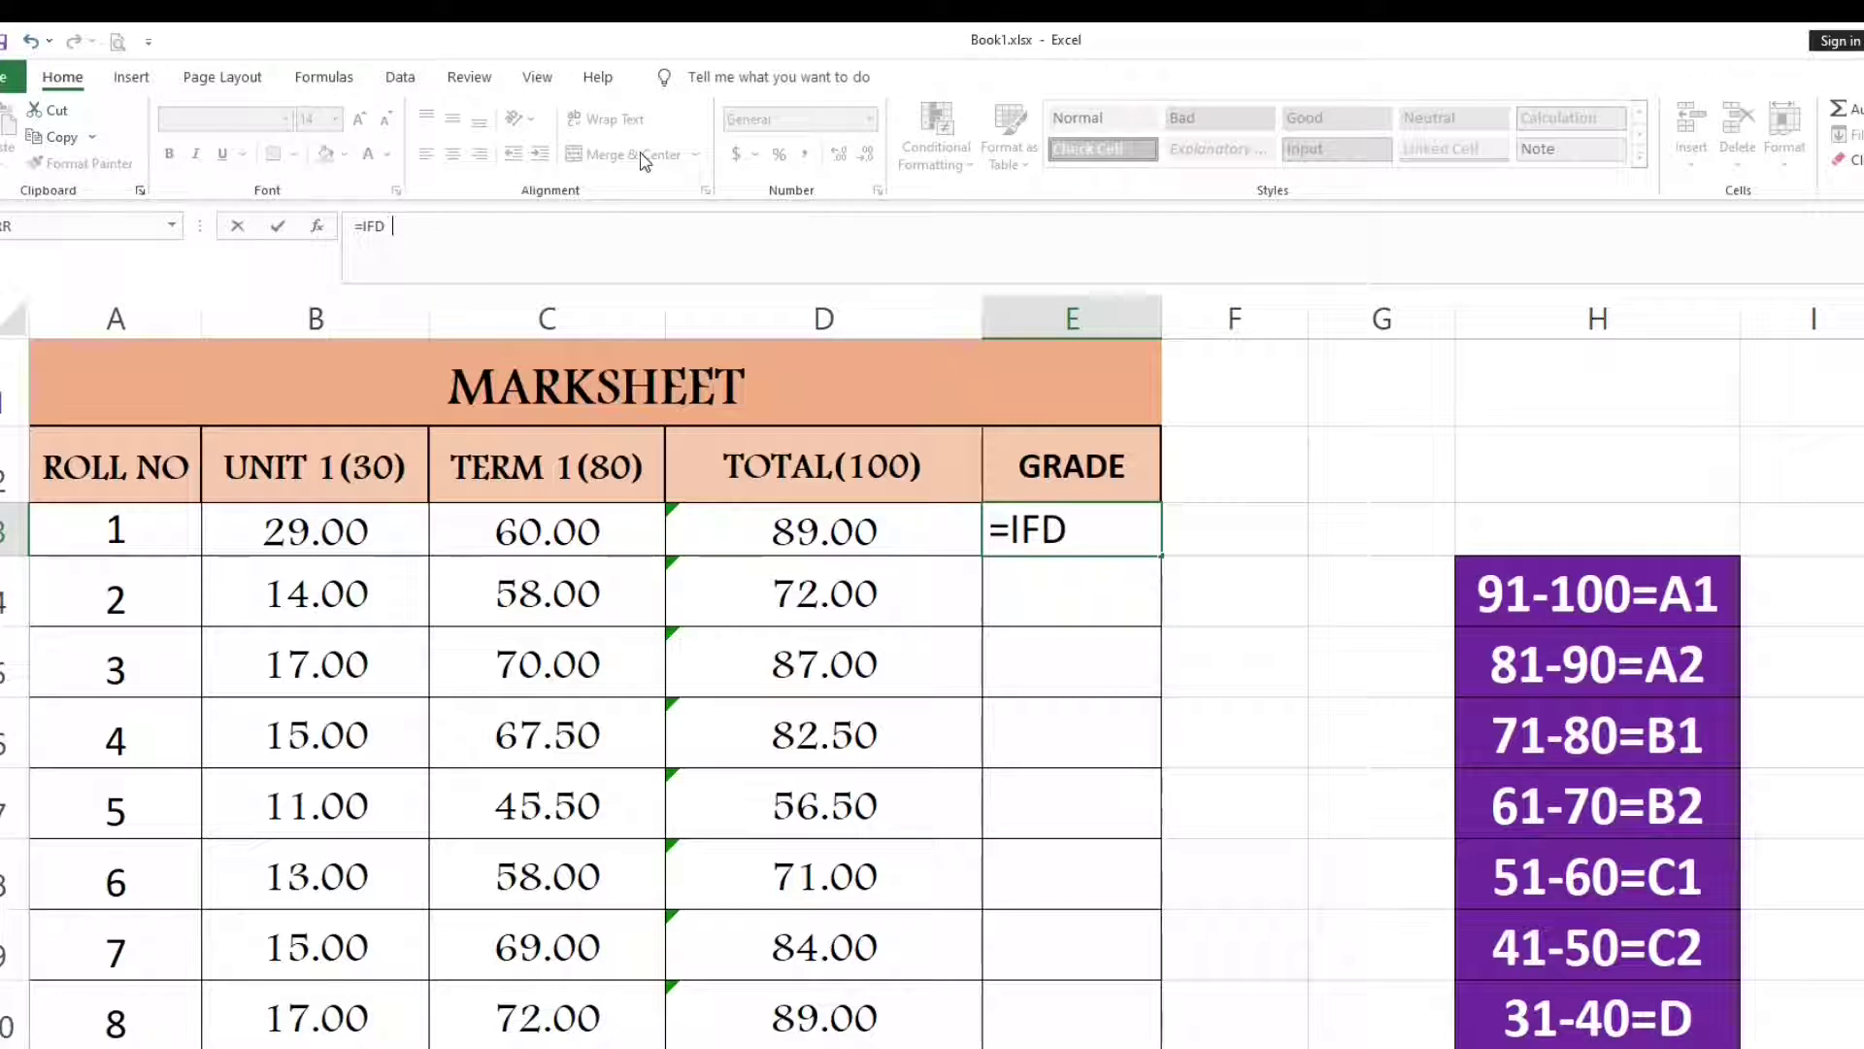
type("3")
type("(")
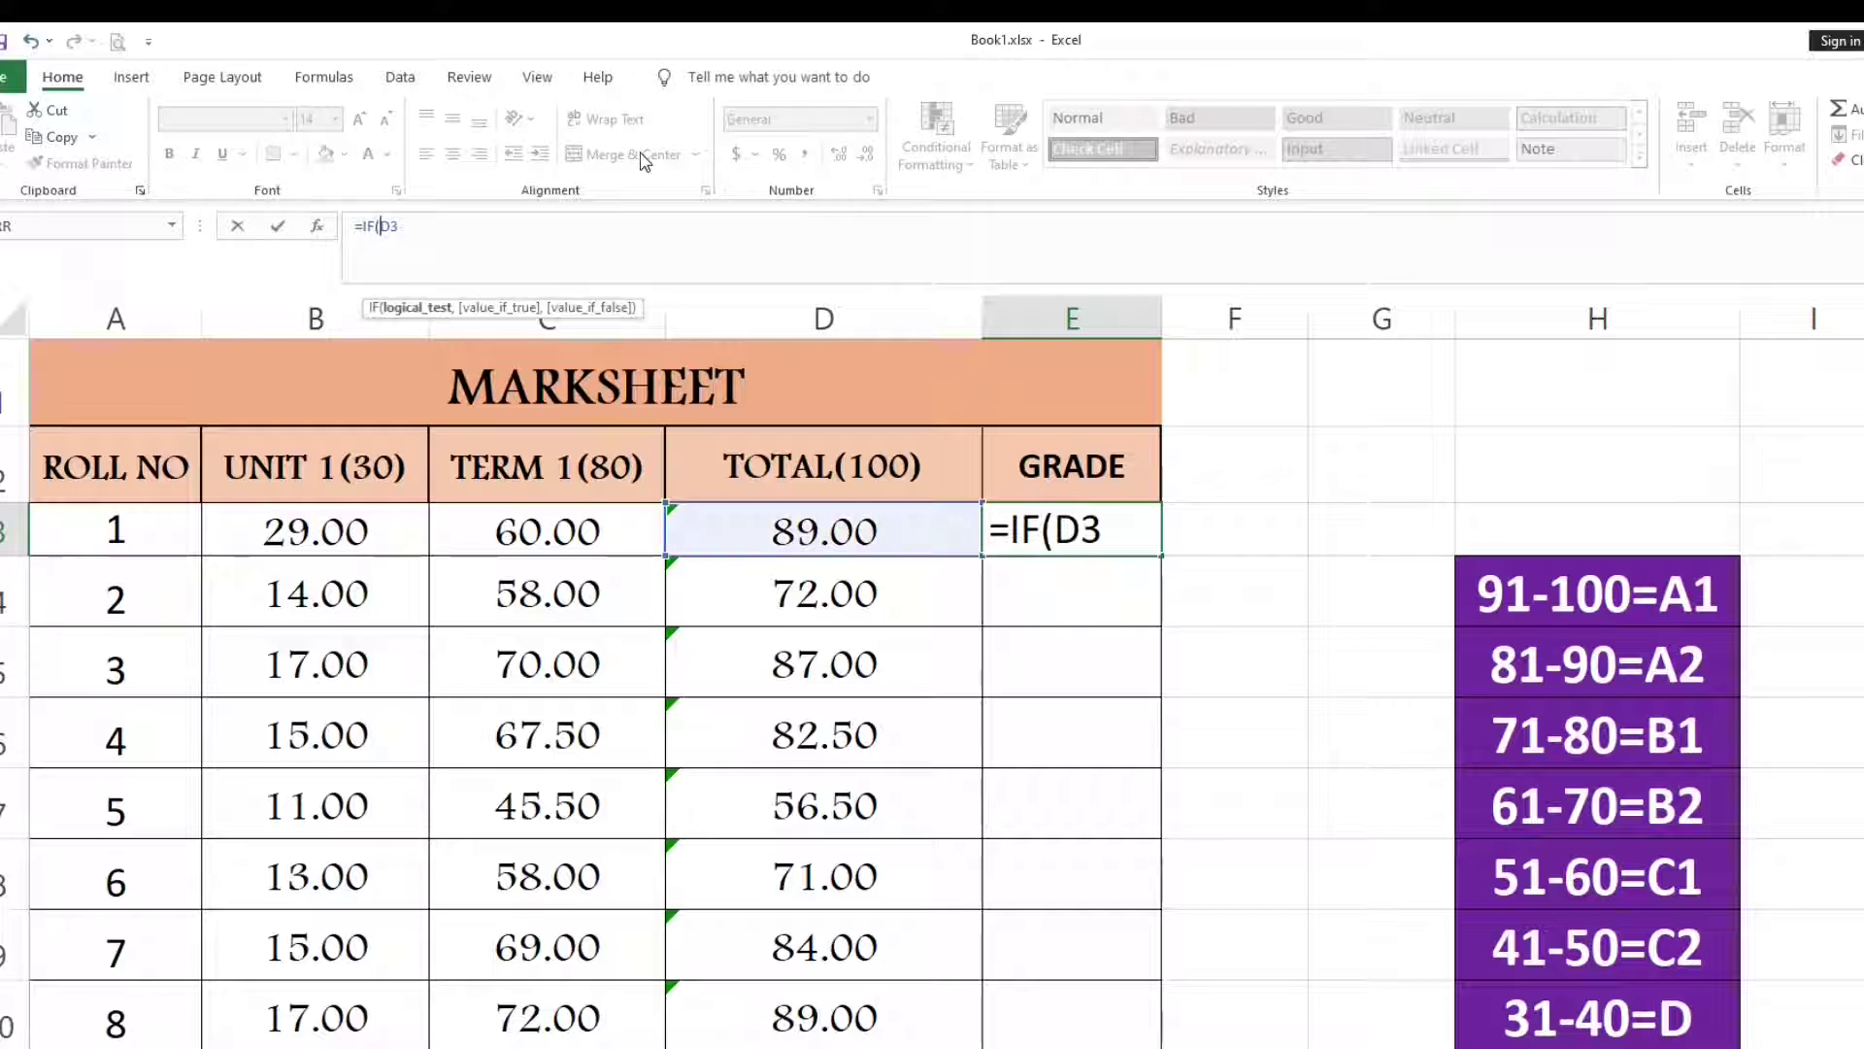
left_click(414, 227)
type(">=9")
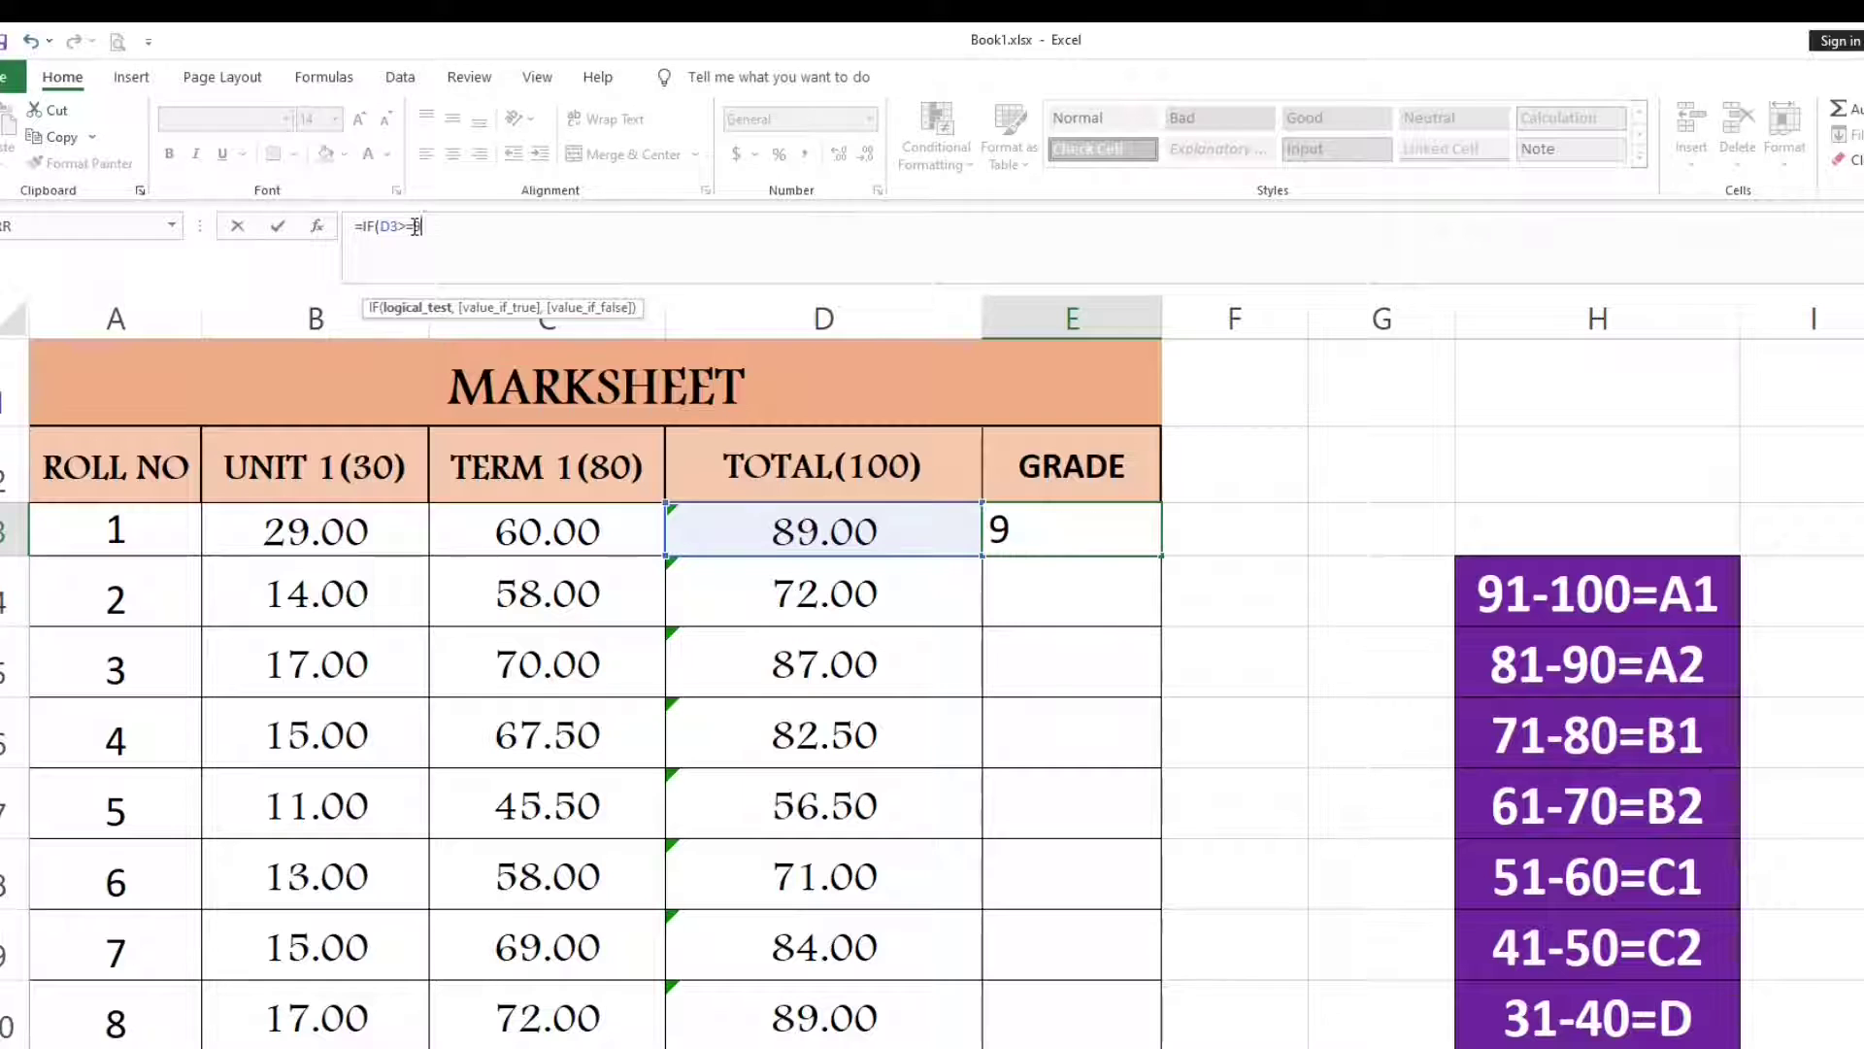
type("1,\"")
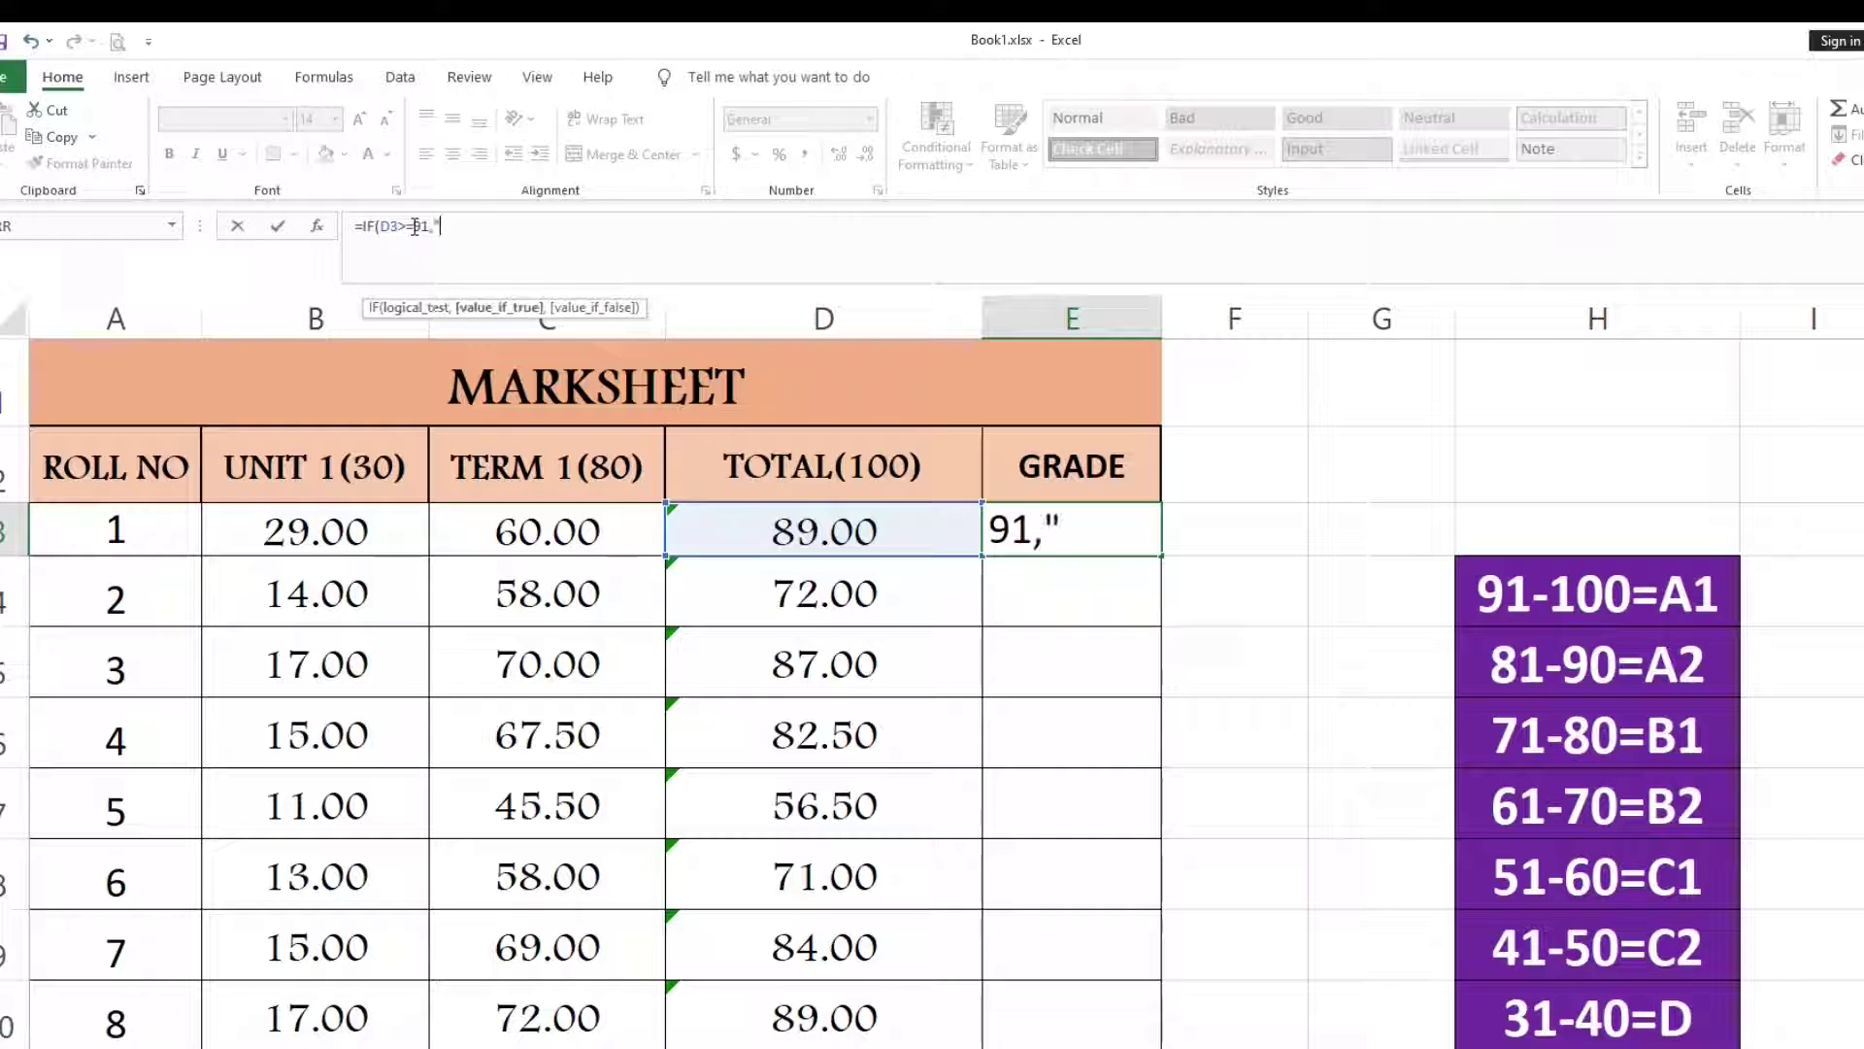
type("A1\",IF")
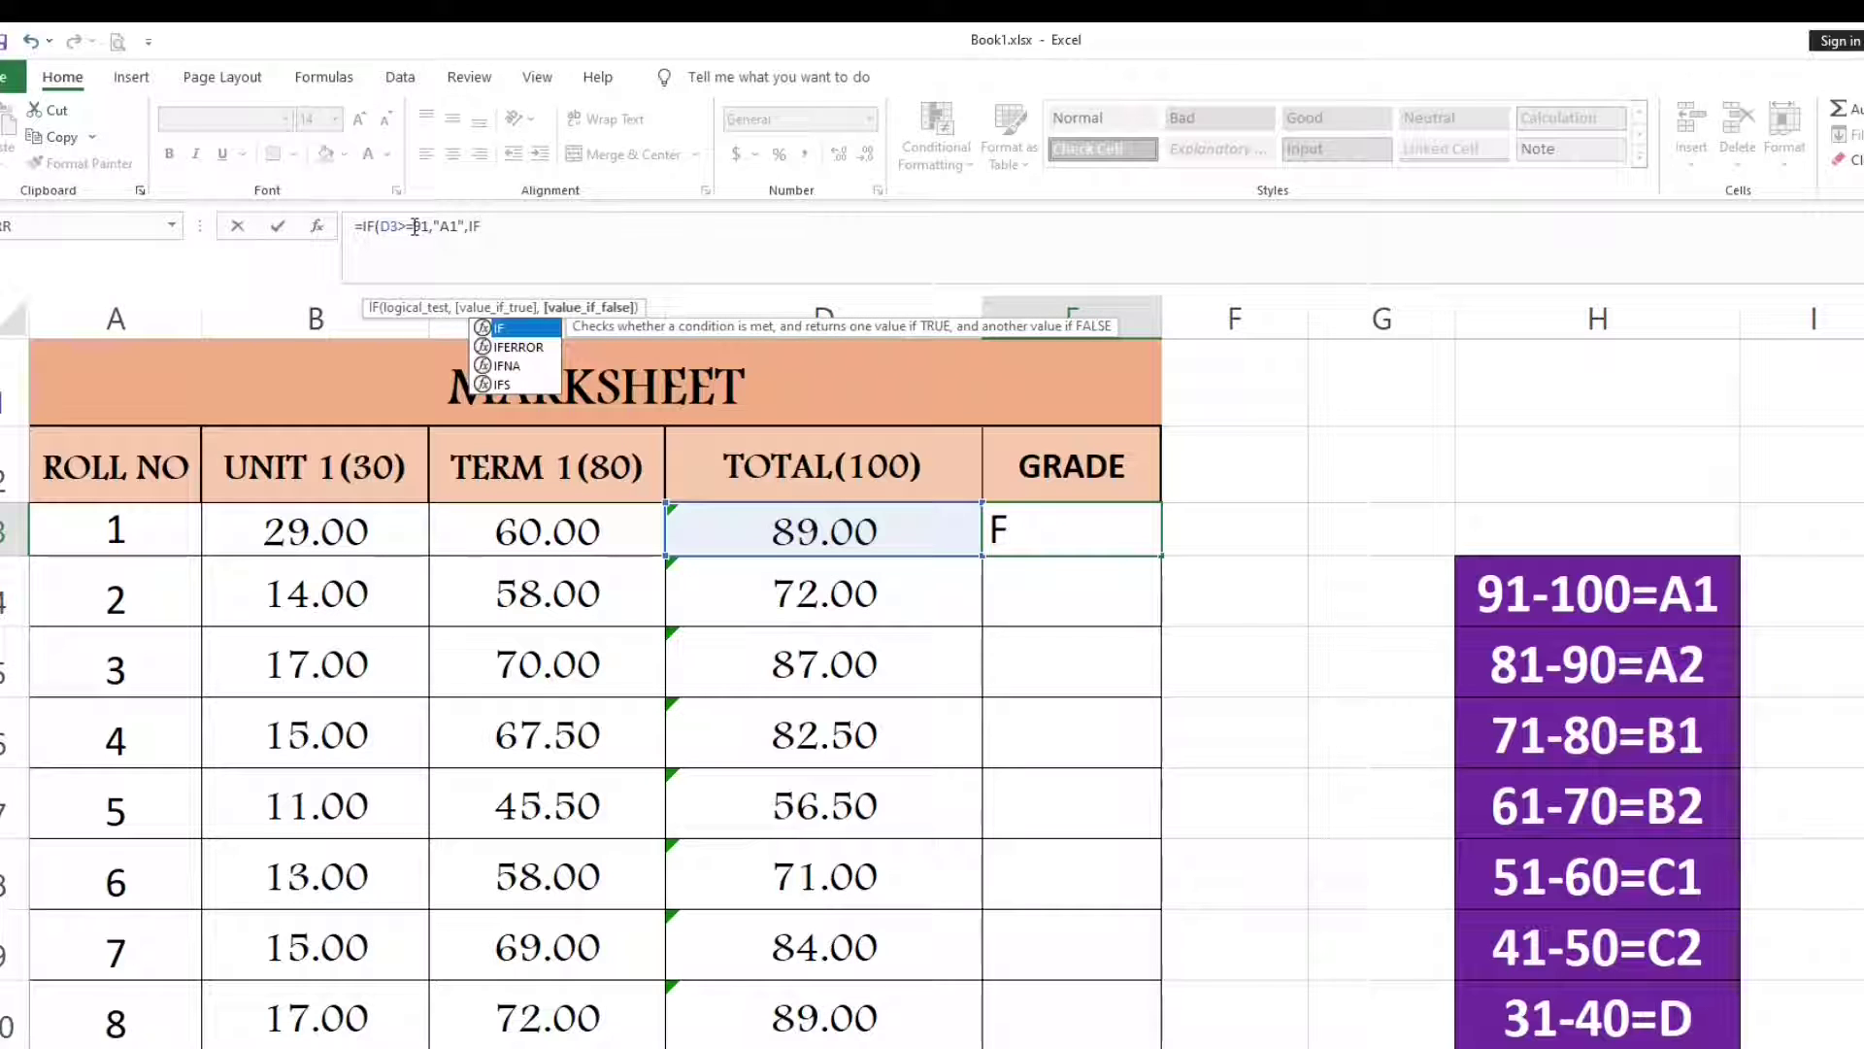
- Complete the second IF's test and true value in the E3 formula: D3>=81 returns "A2"
type("(3")
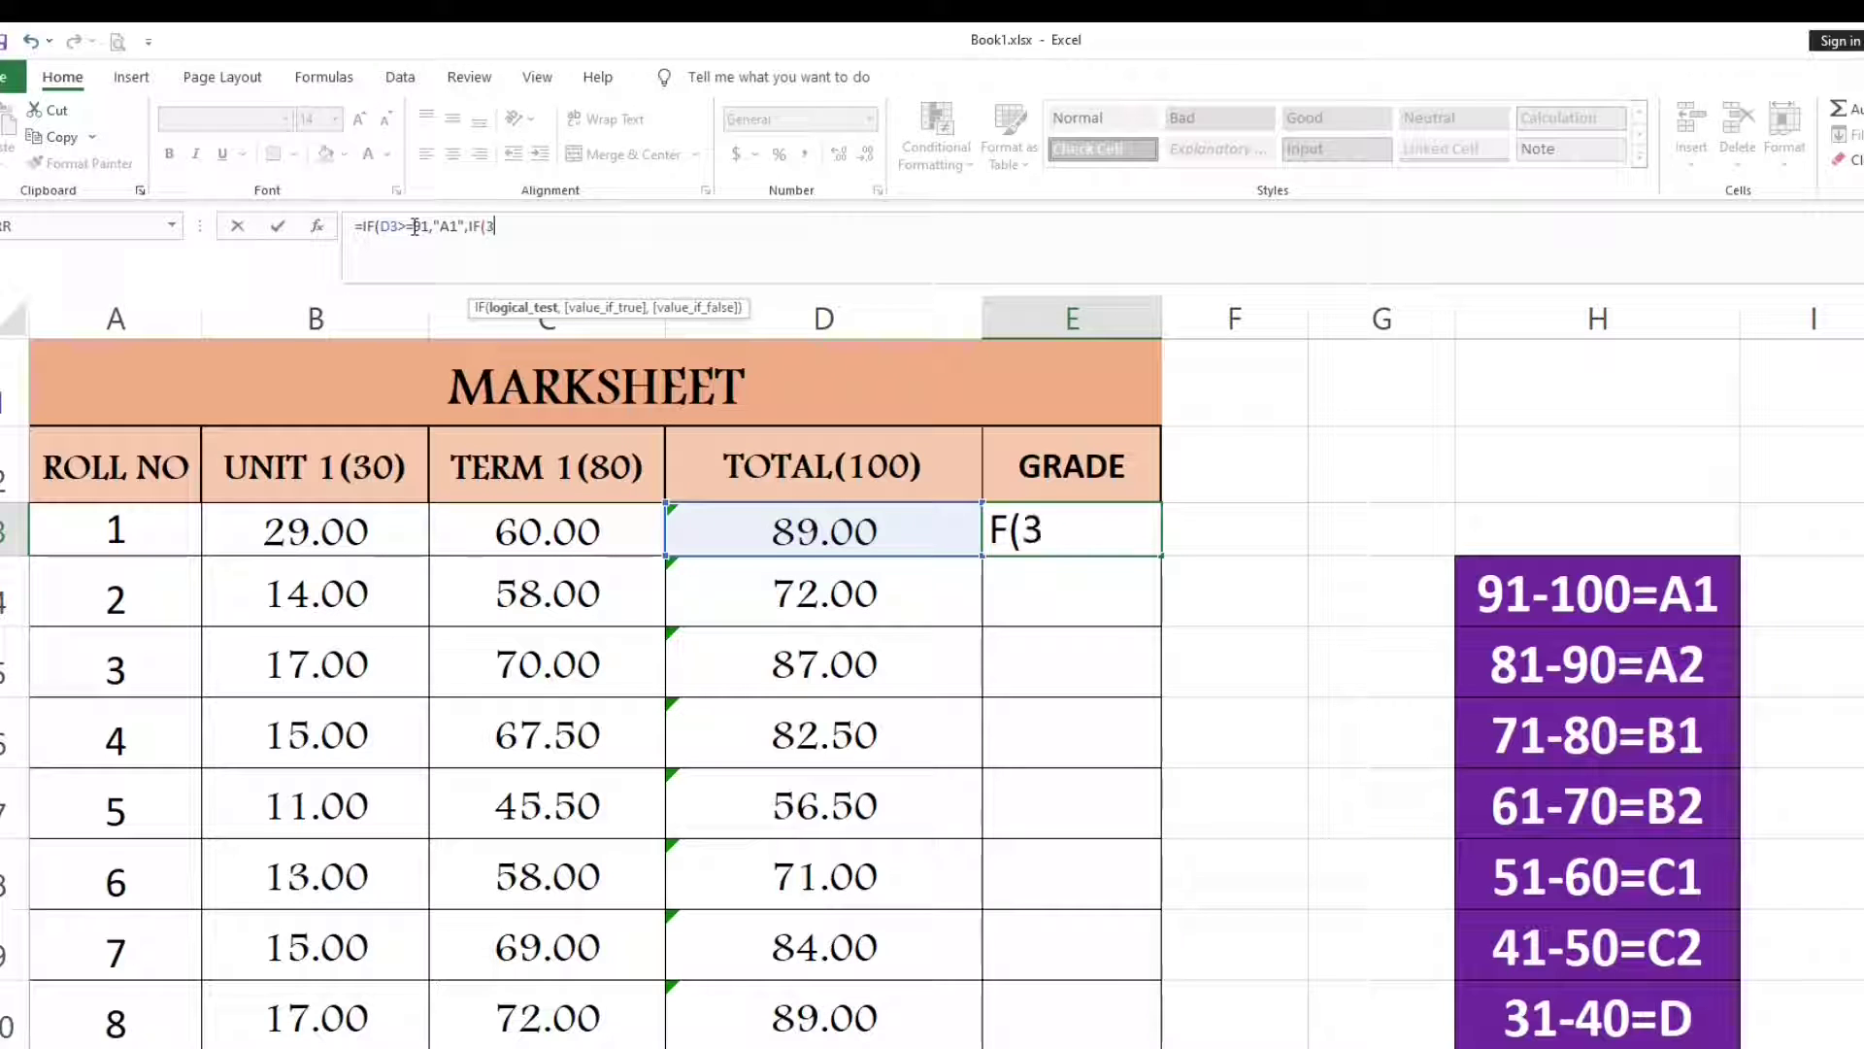
key("BackSpace")
type("D3>")
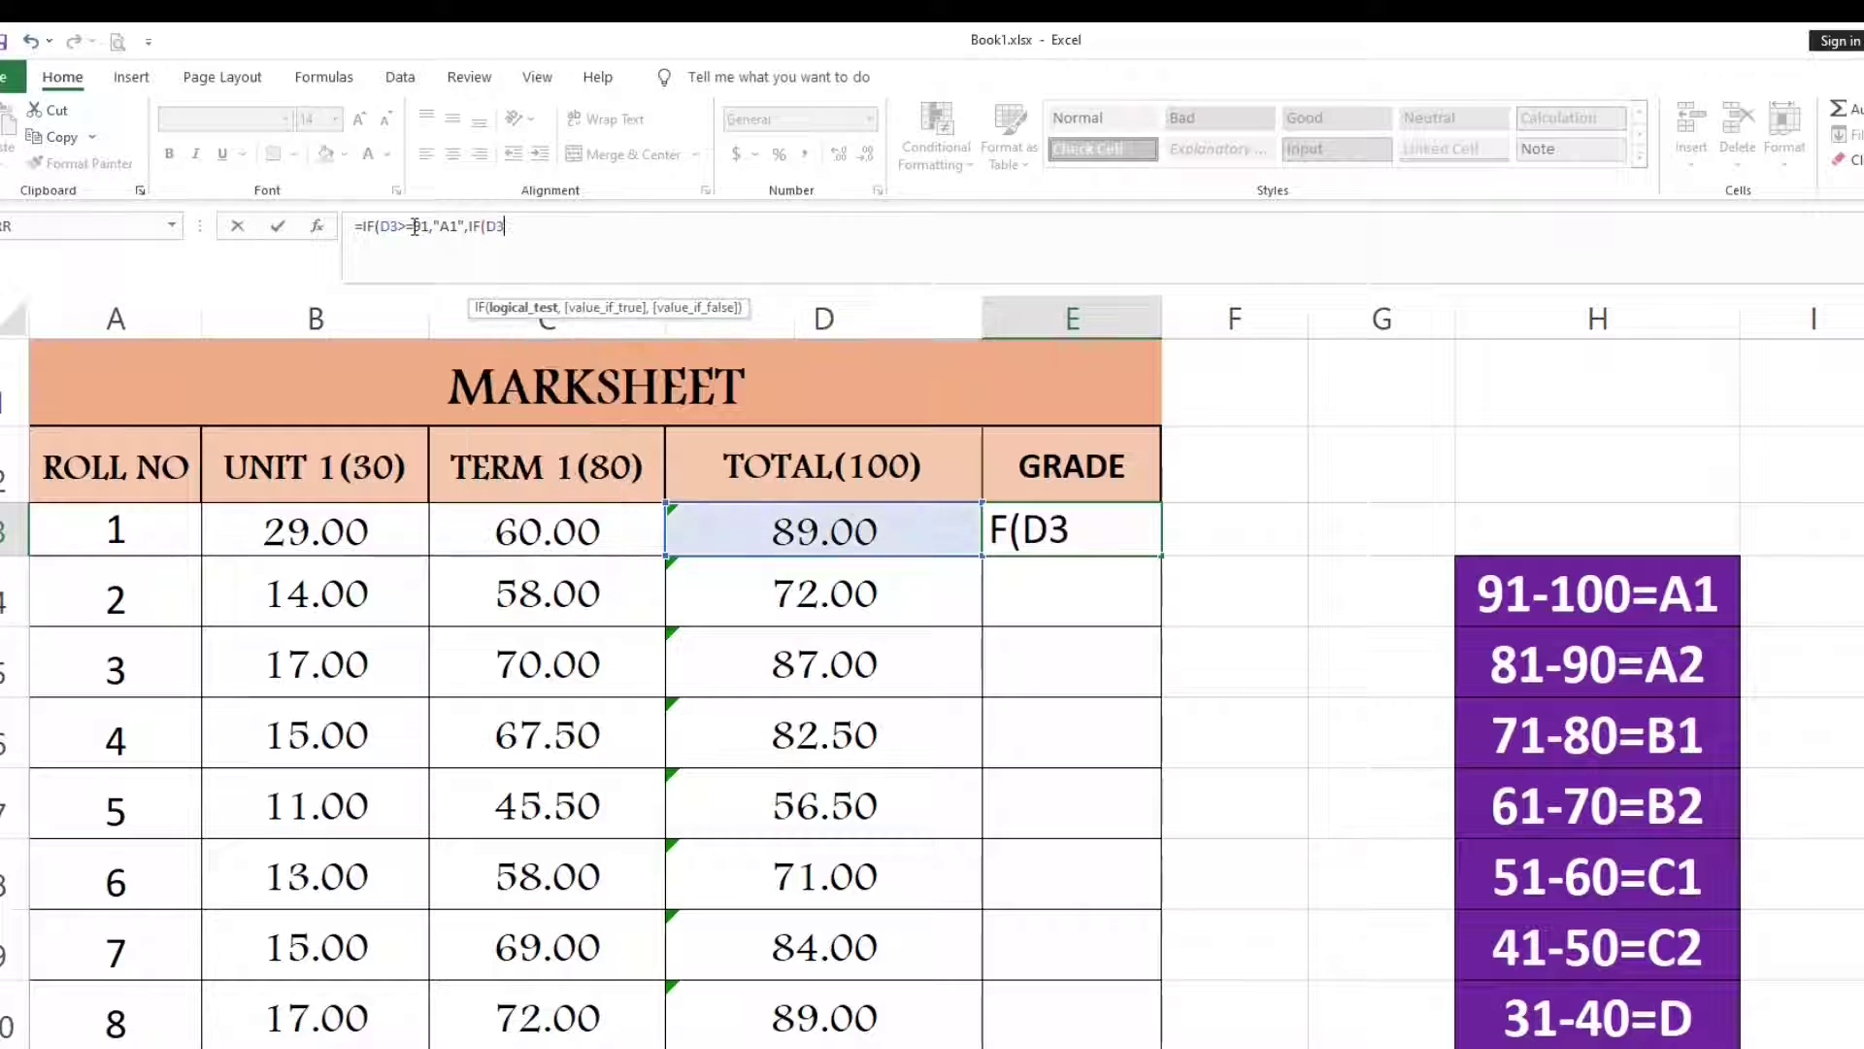
type("=")
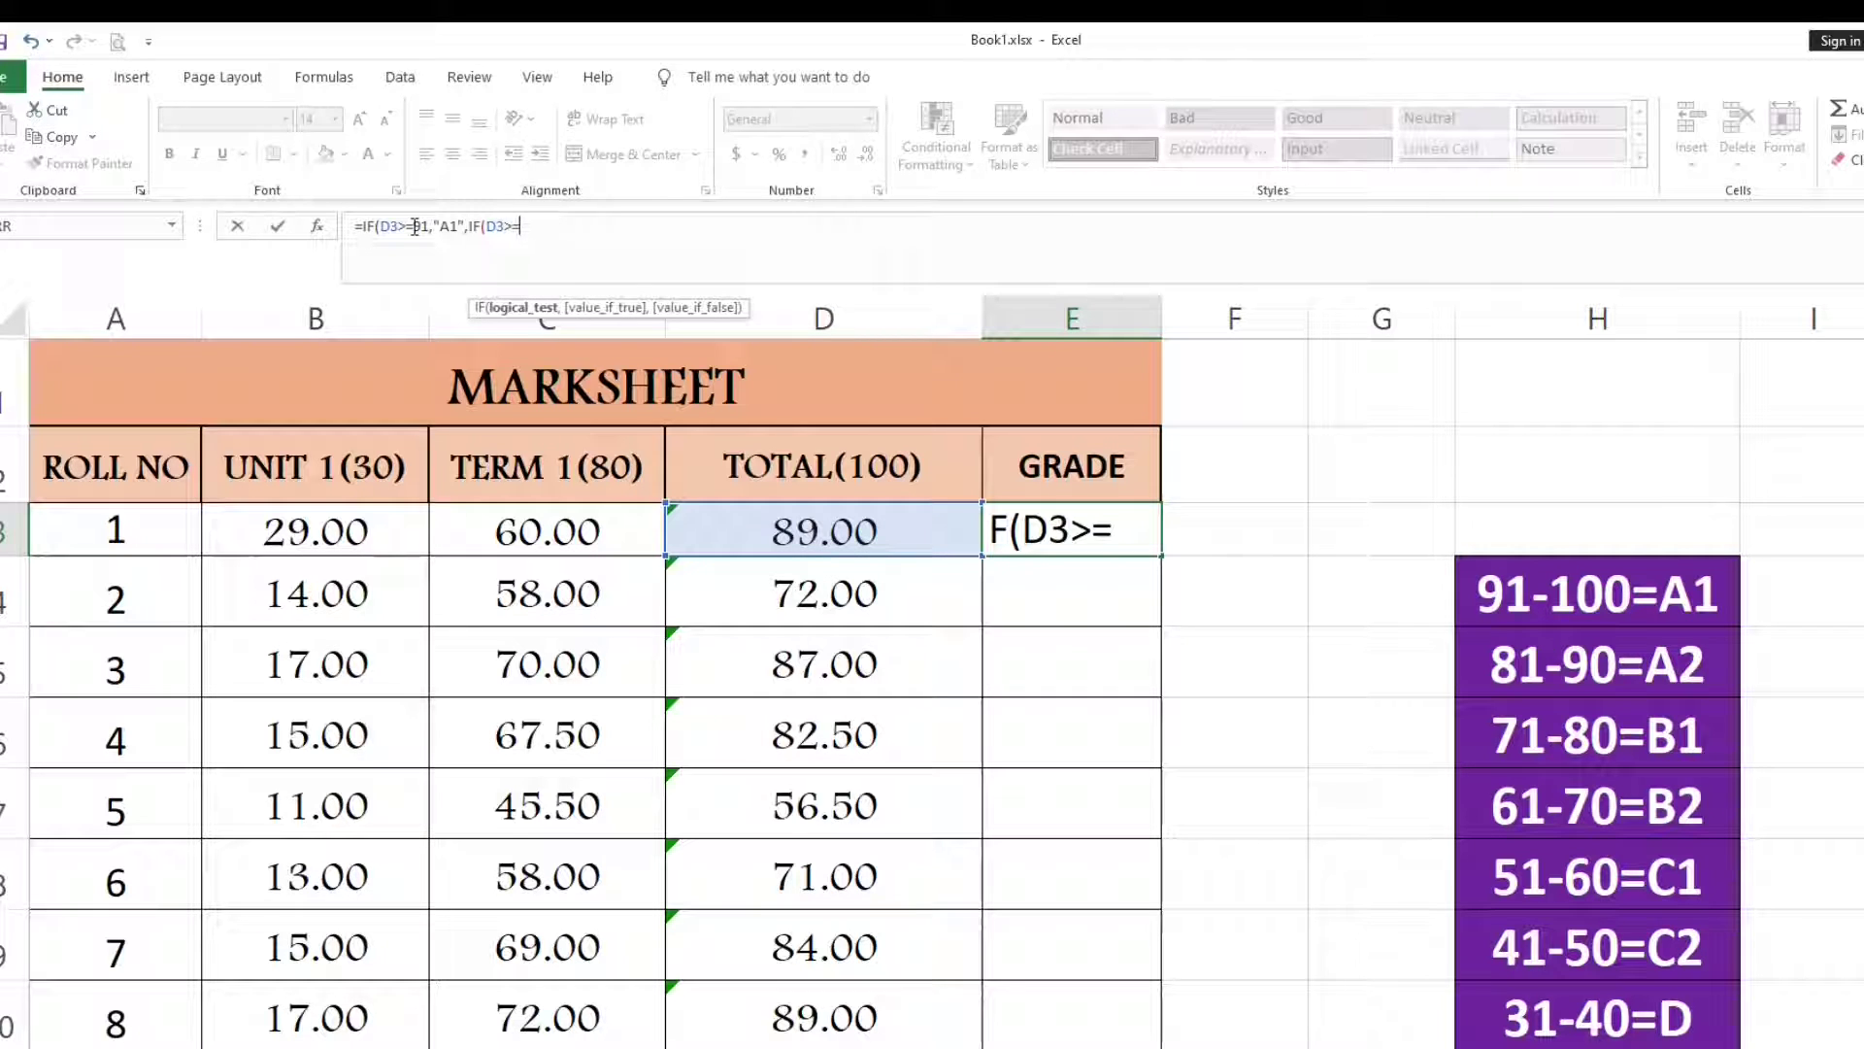
type("81")
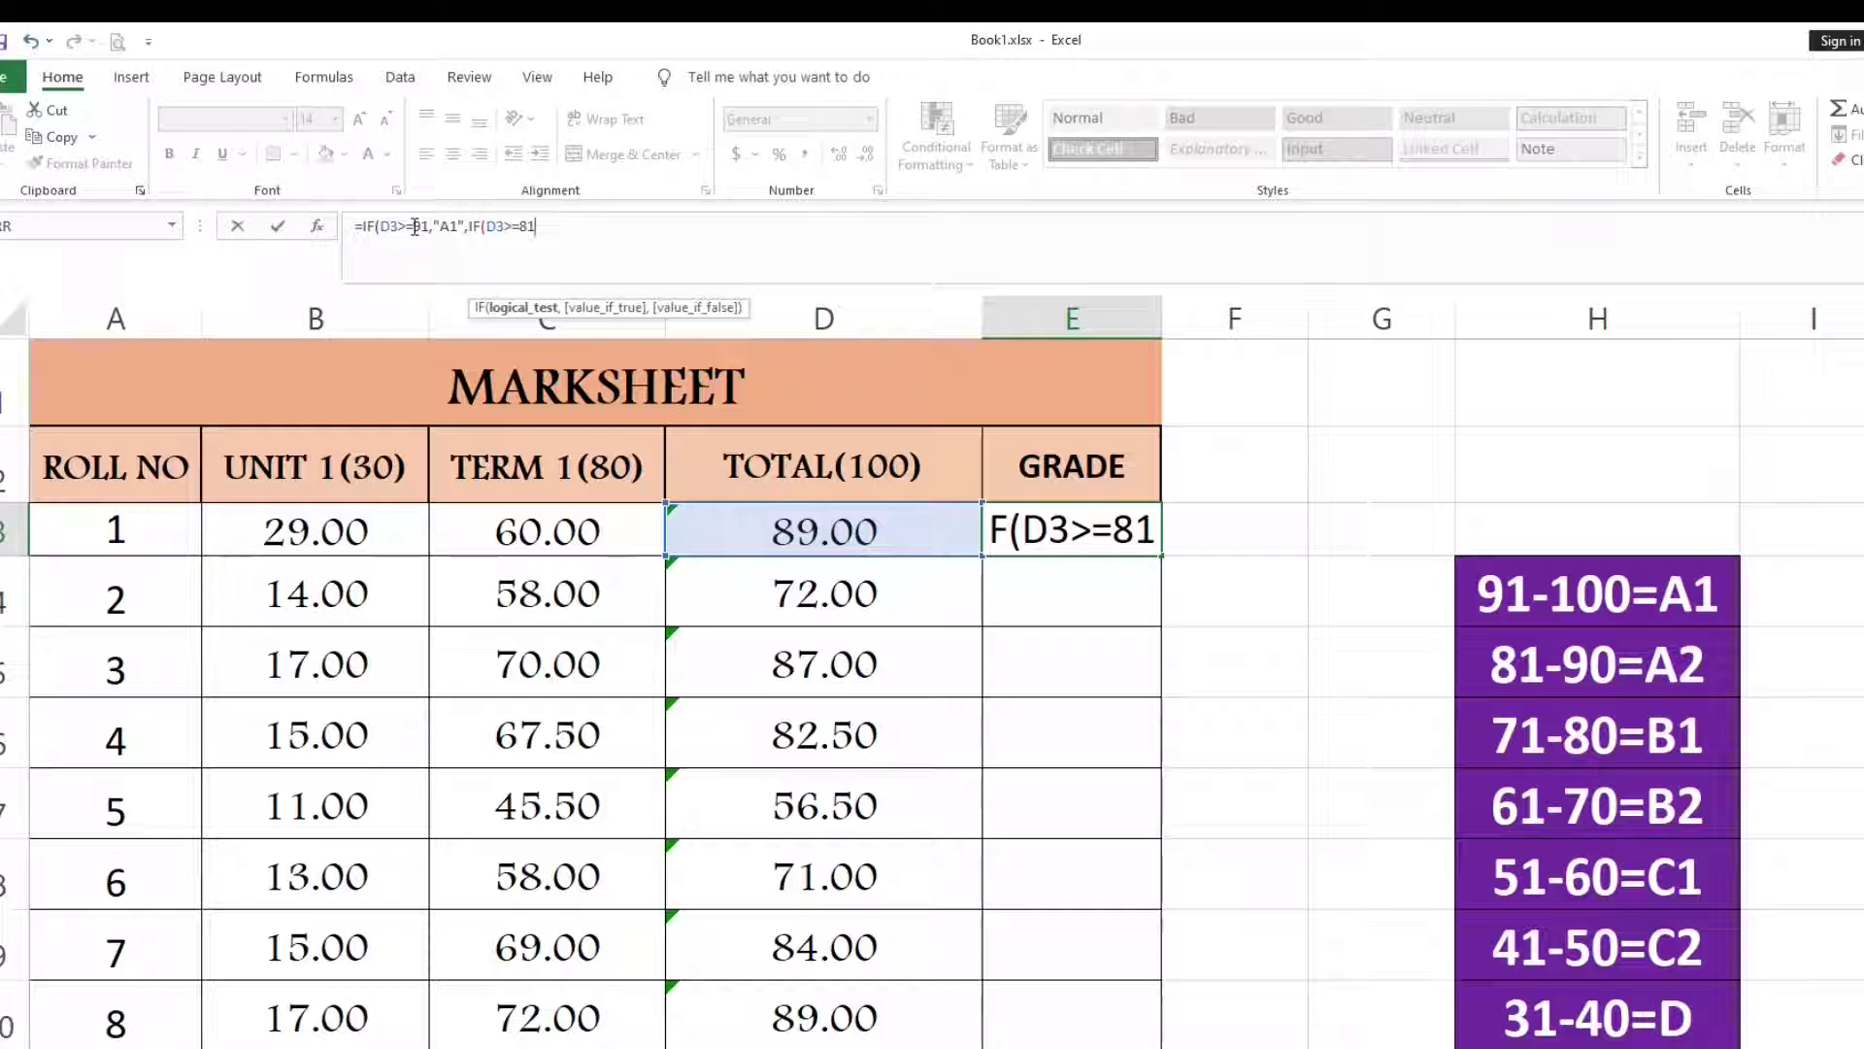
type(",\"")
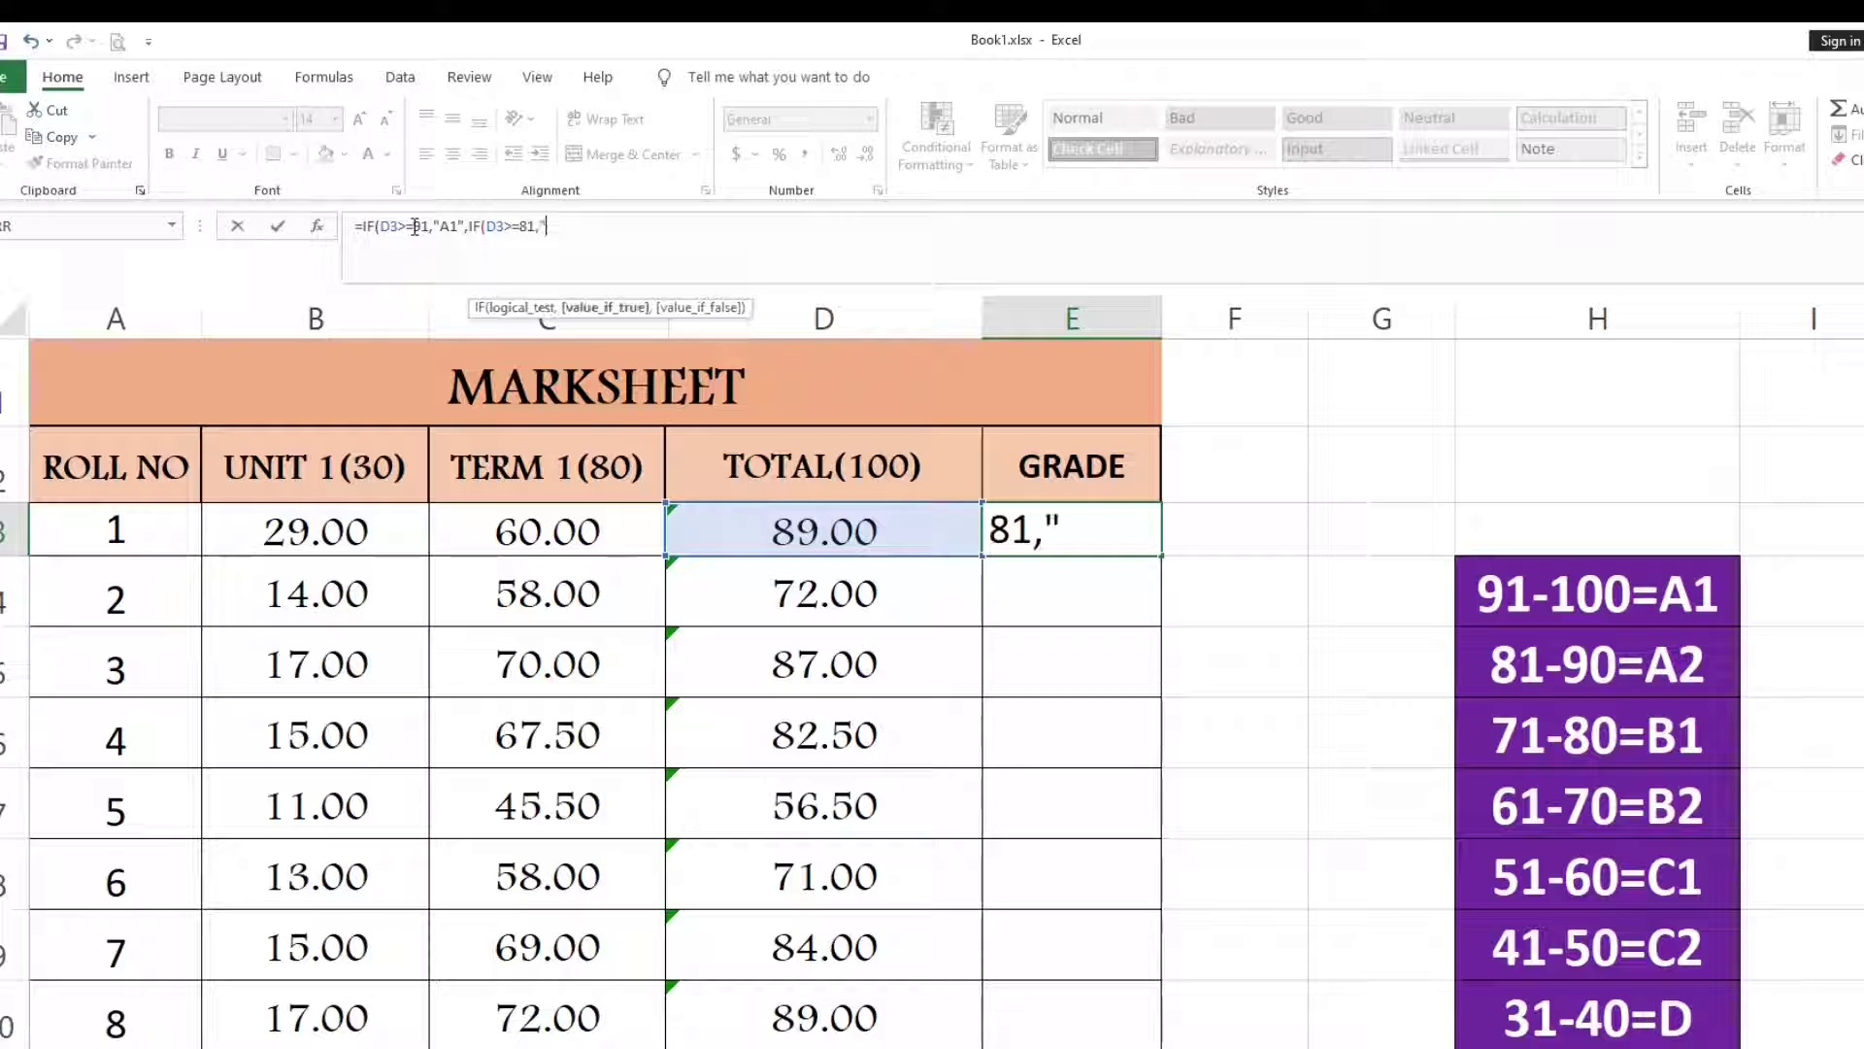
type("A2\",")
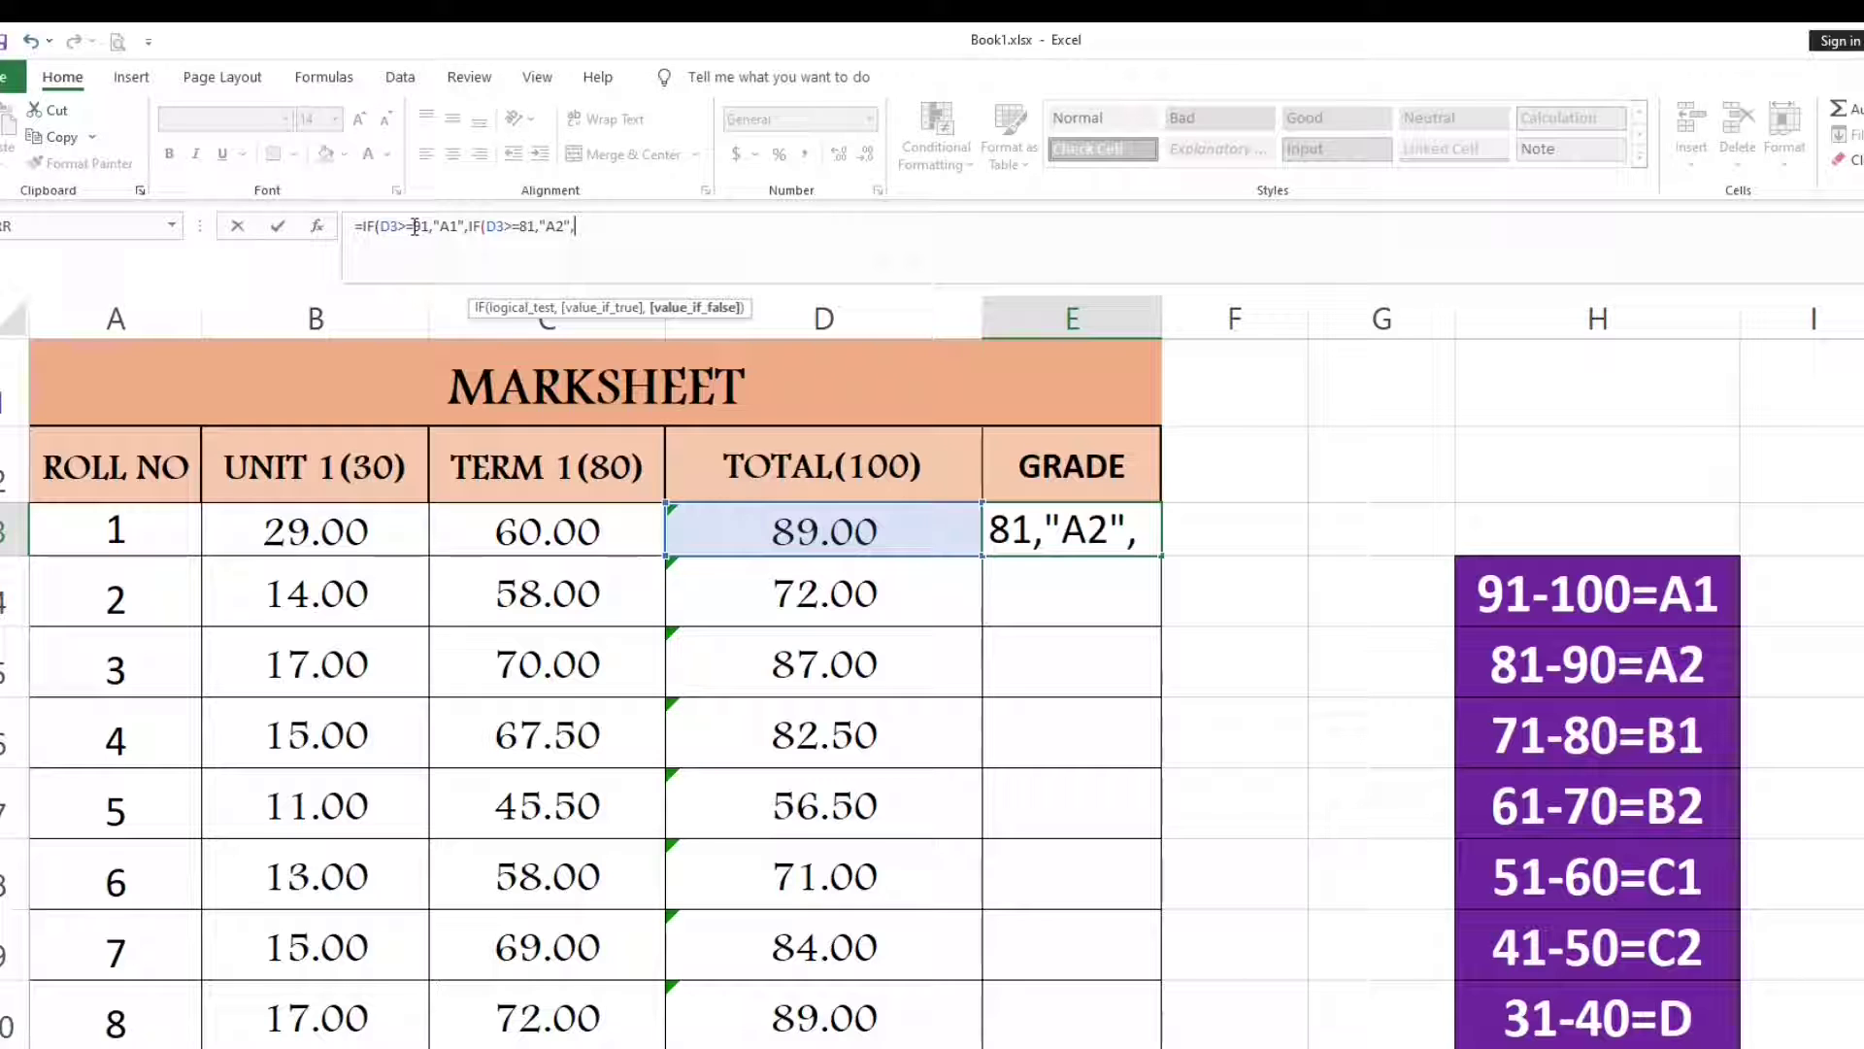
- Add a third nested IF to the E3 grade formula that returns "B1" when D3>=71
type("IF(")
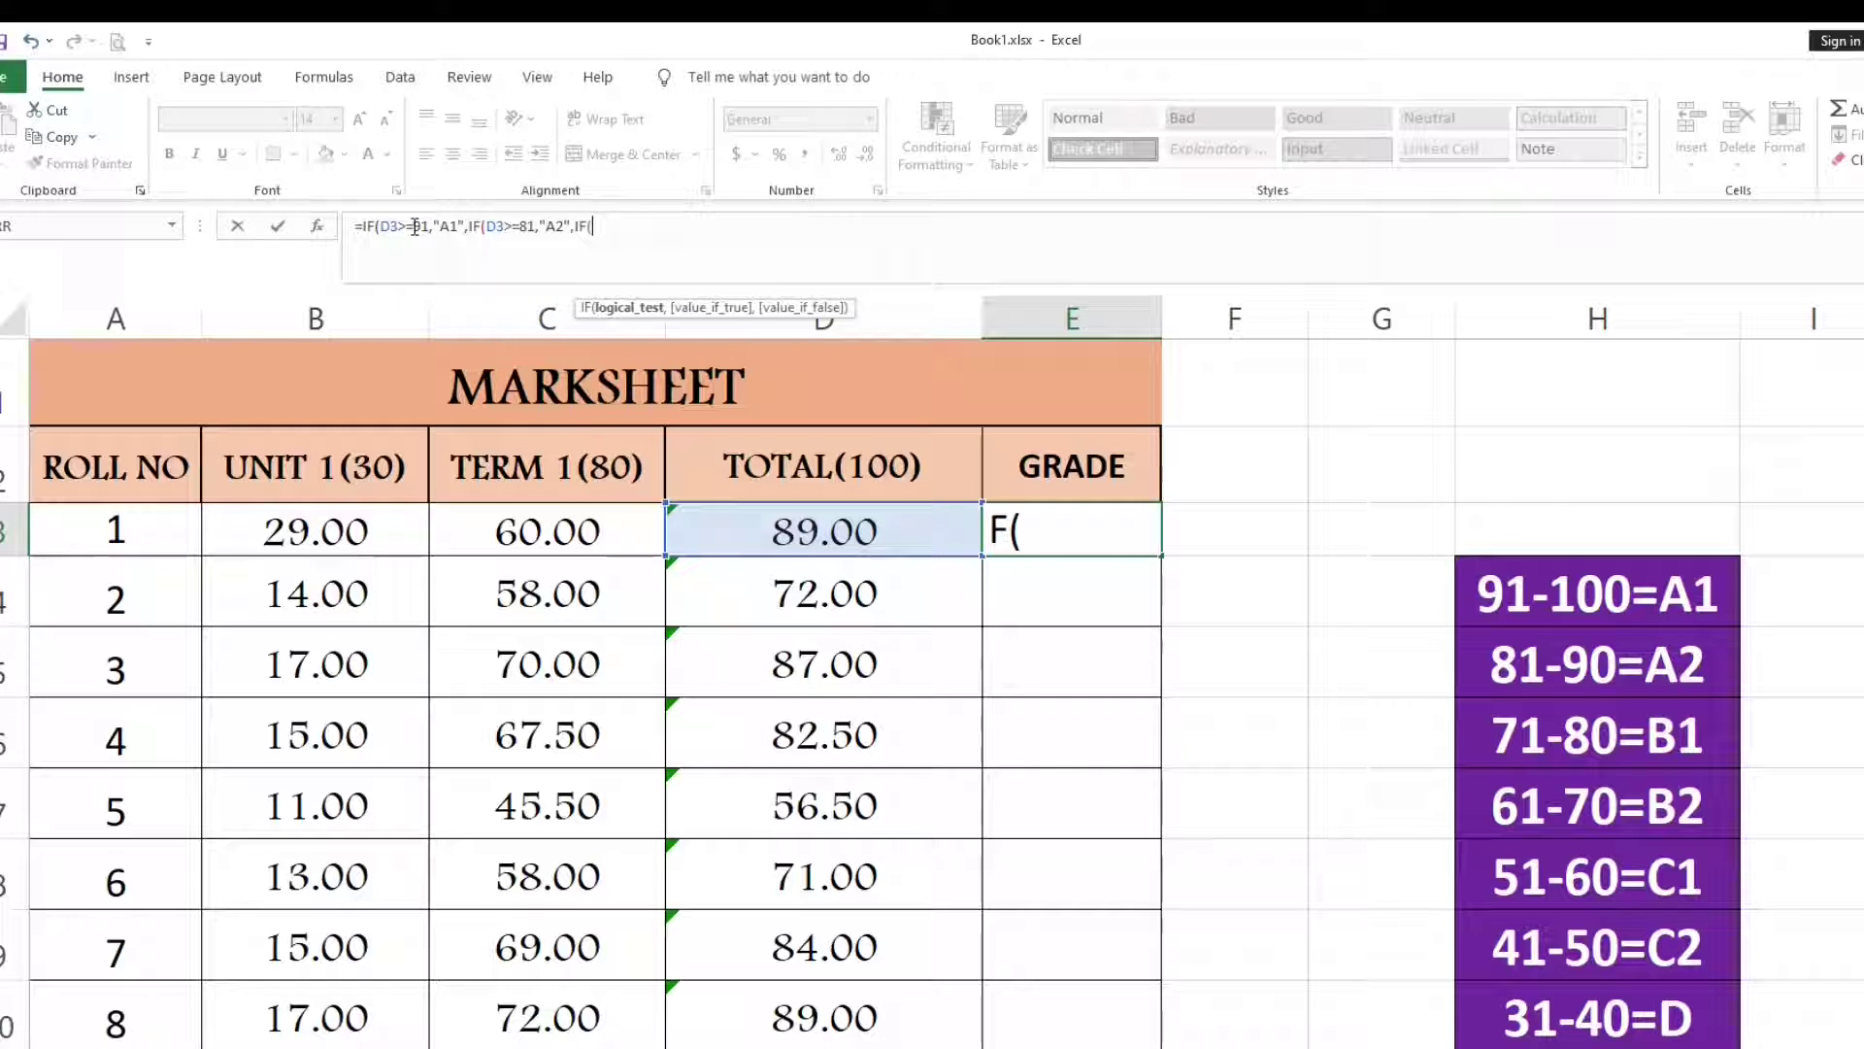
type("D3>")
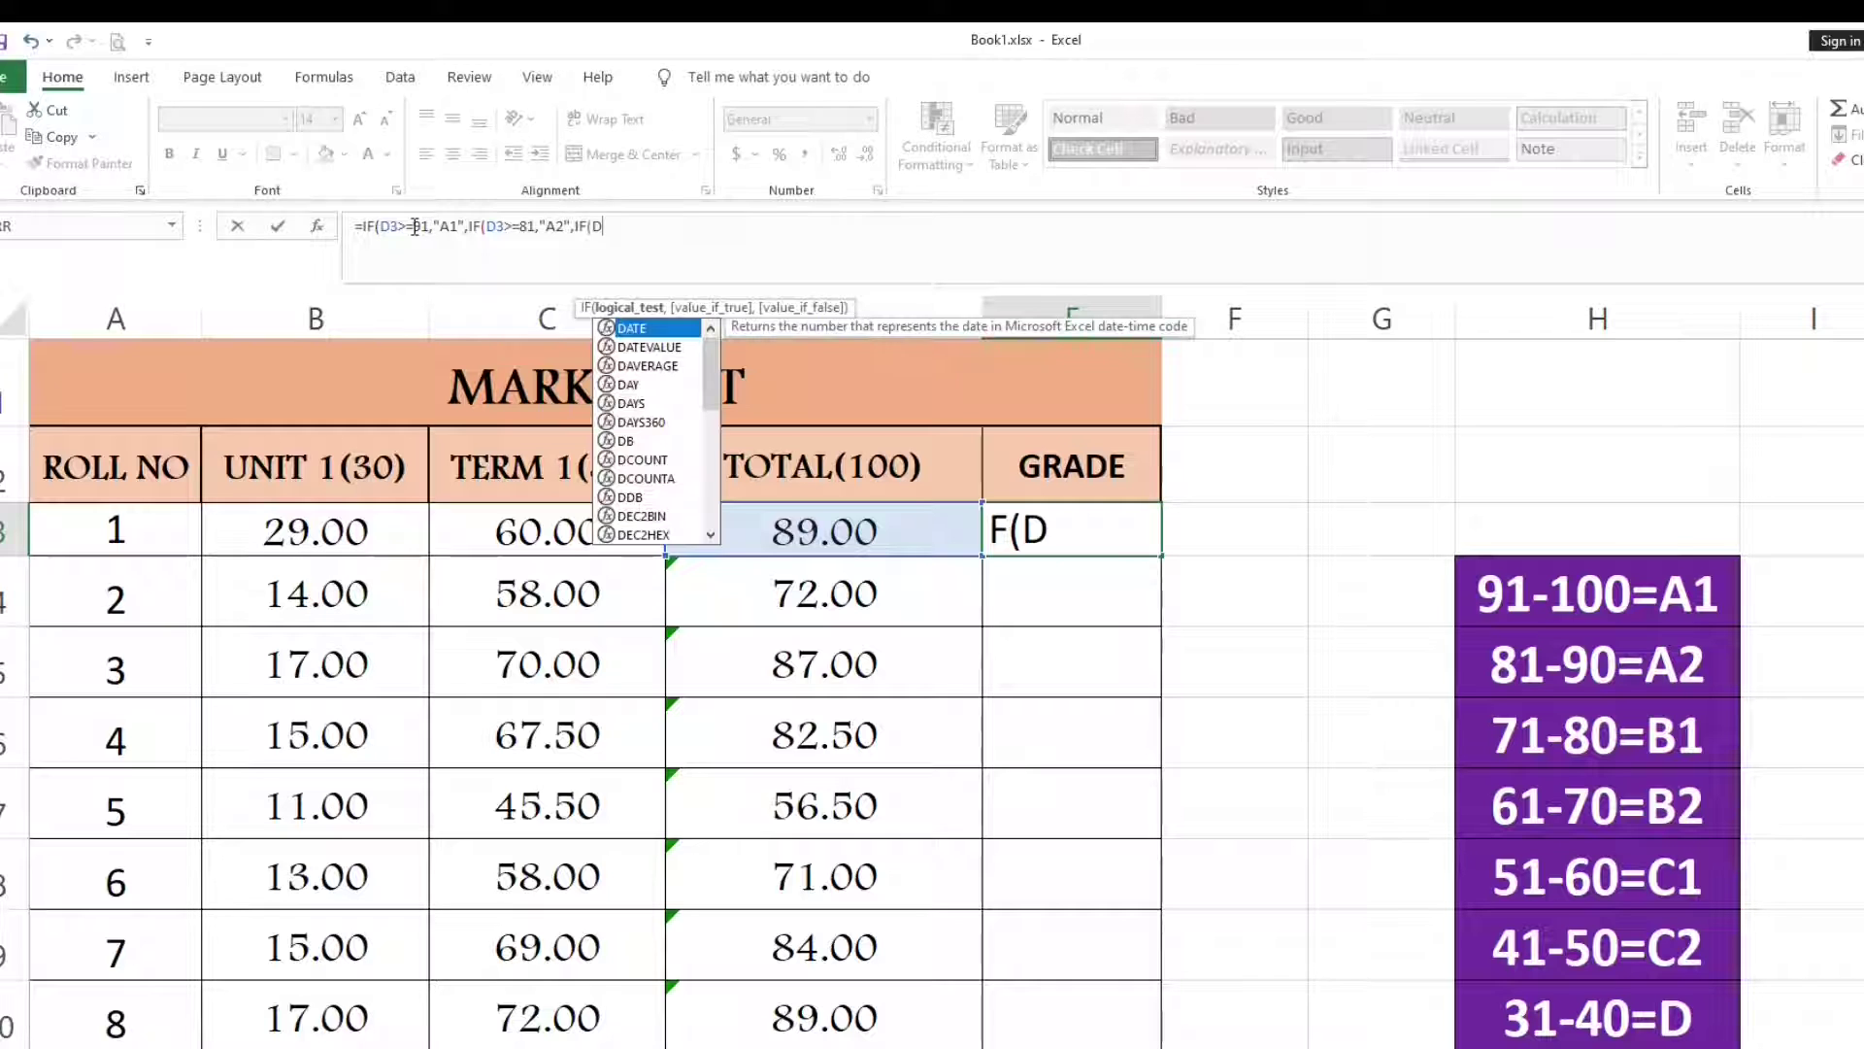
type("=")
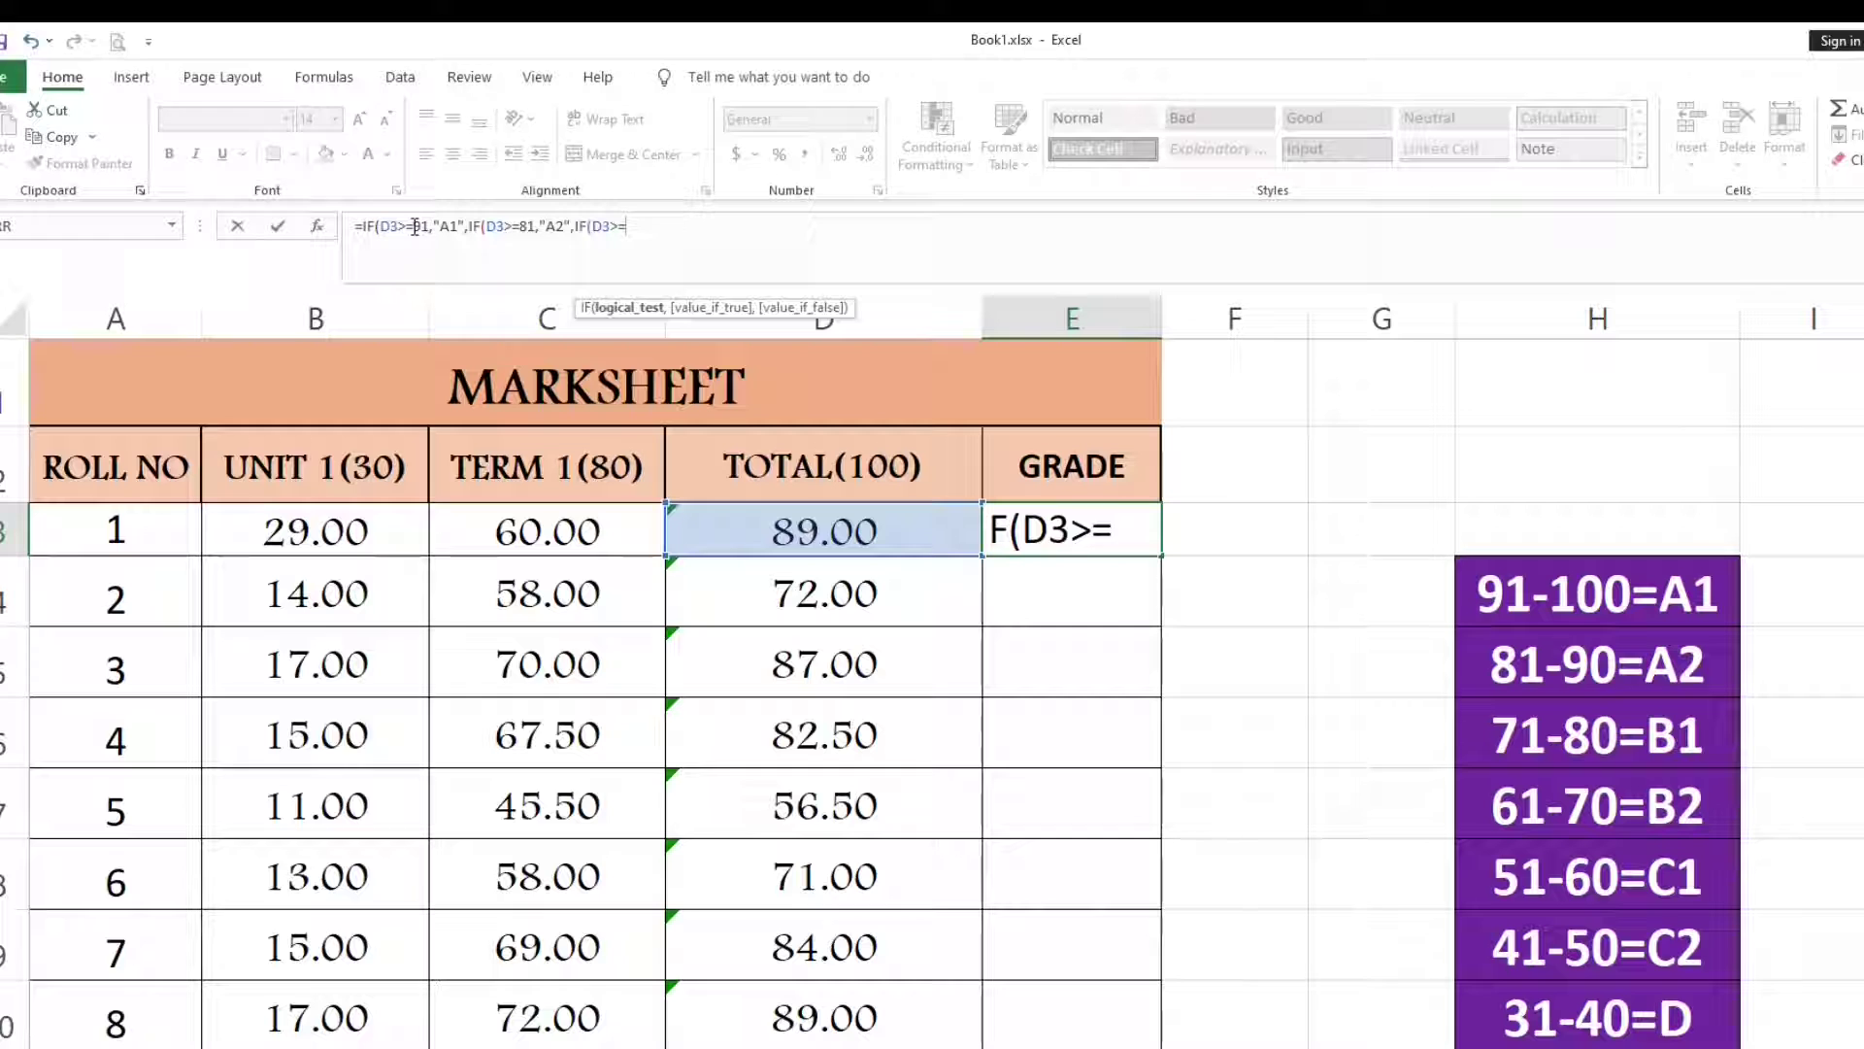
type("71")
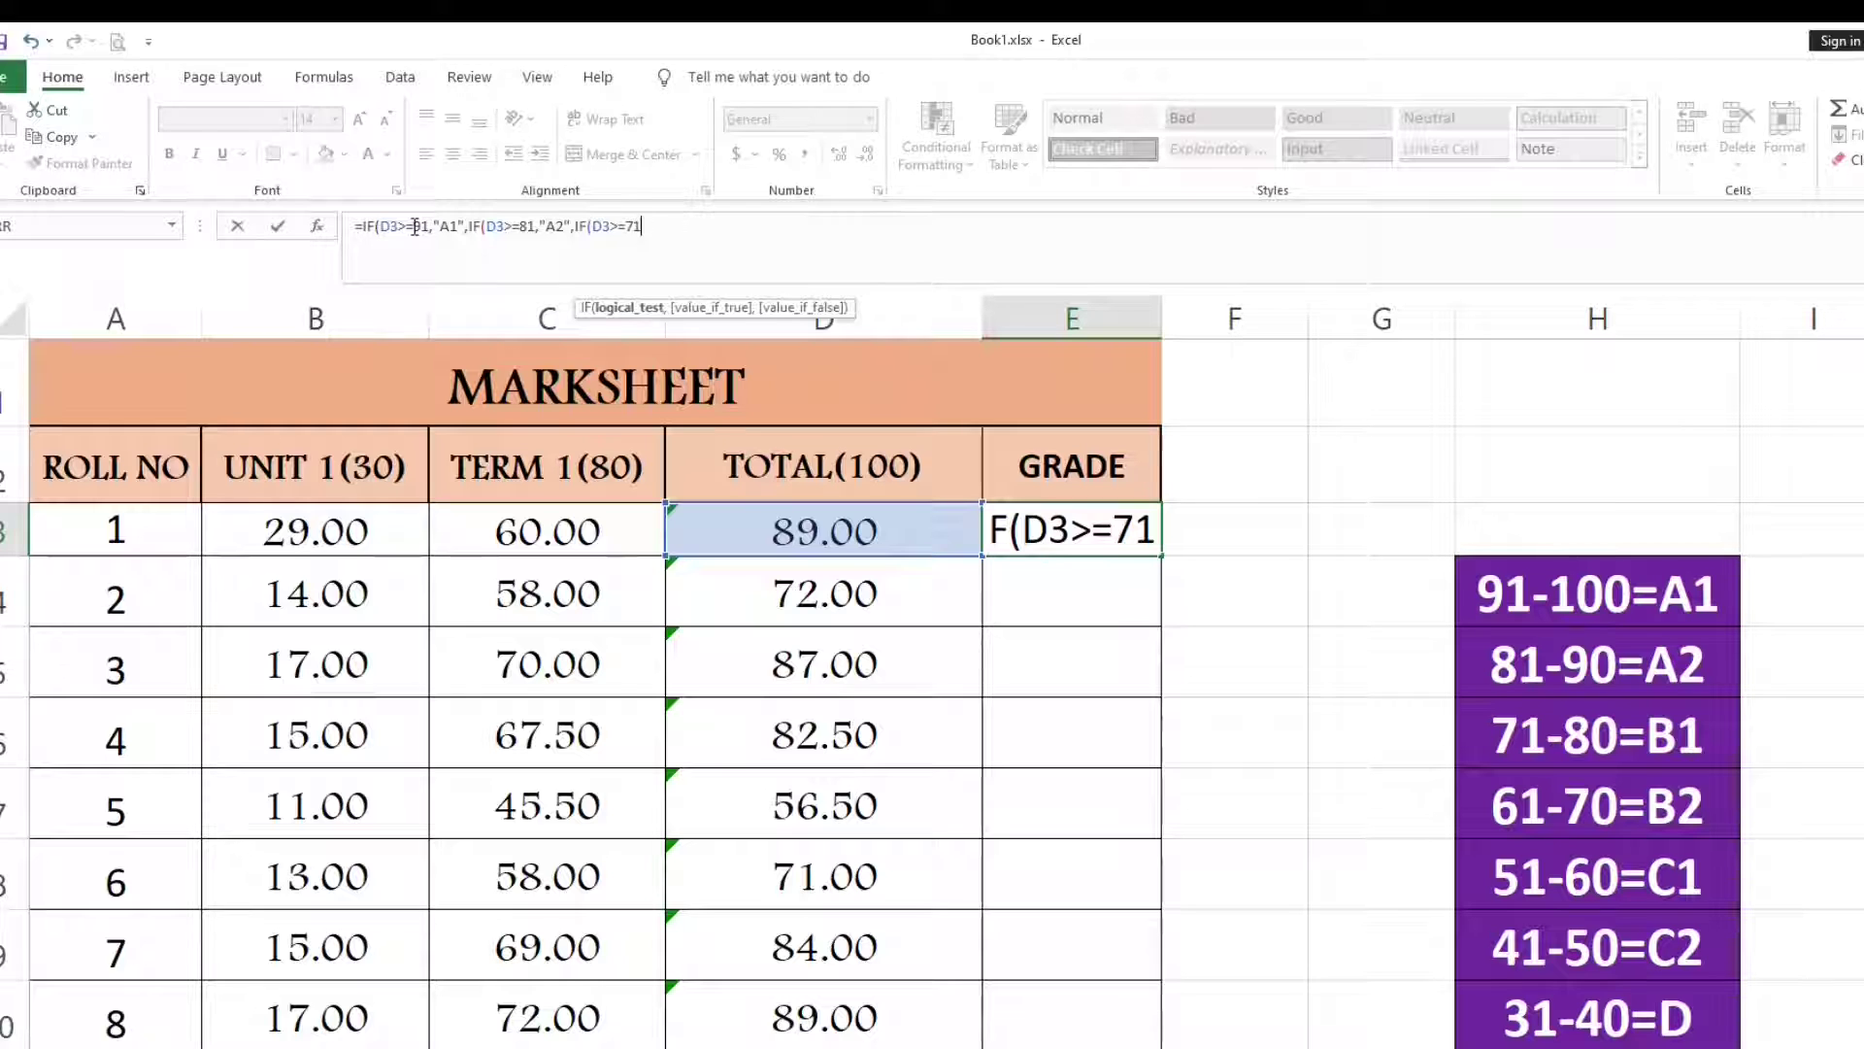
type(",")
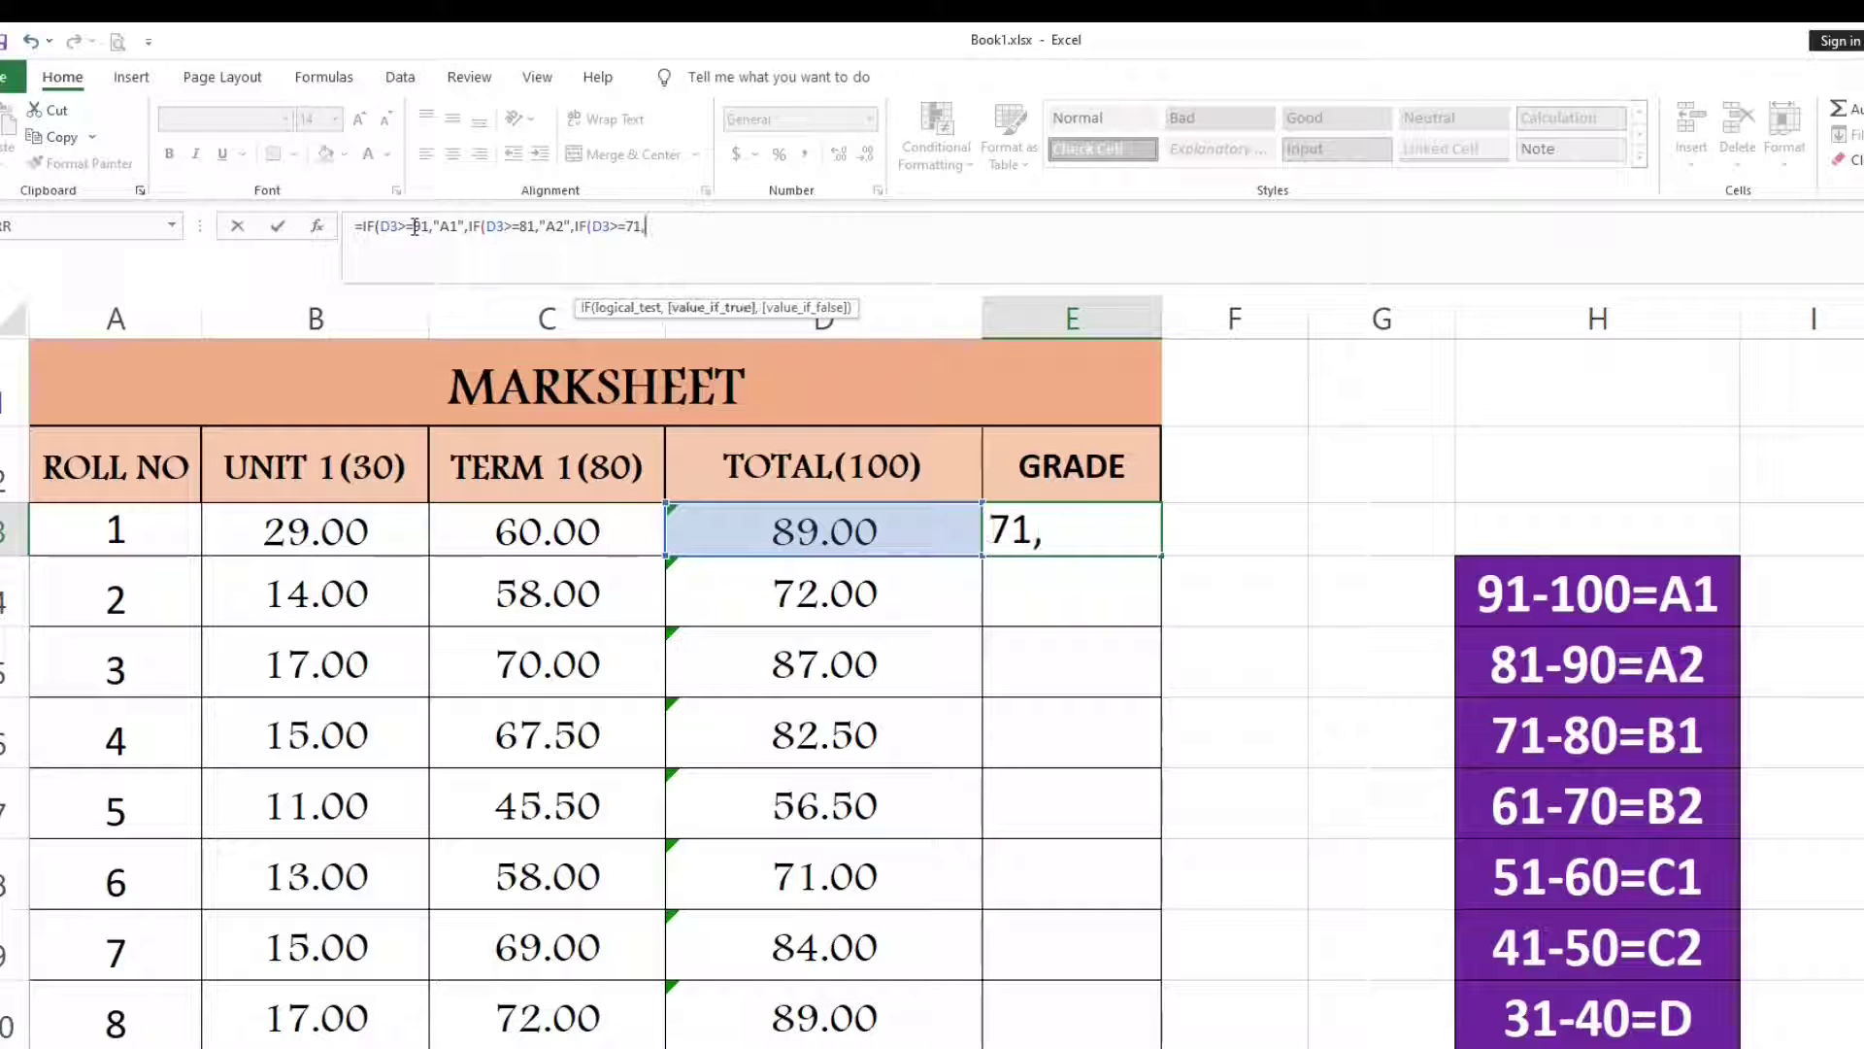
type("\"B1\",")
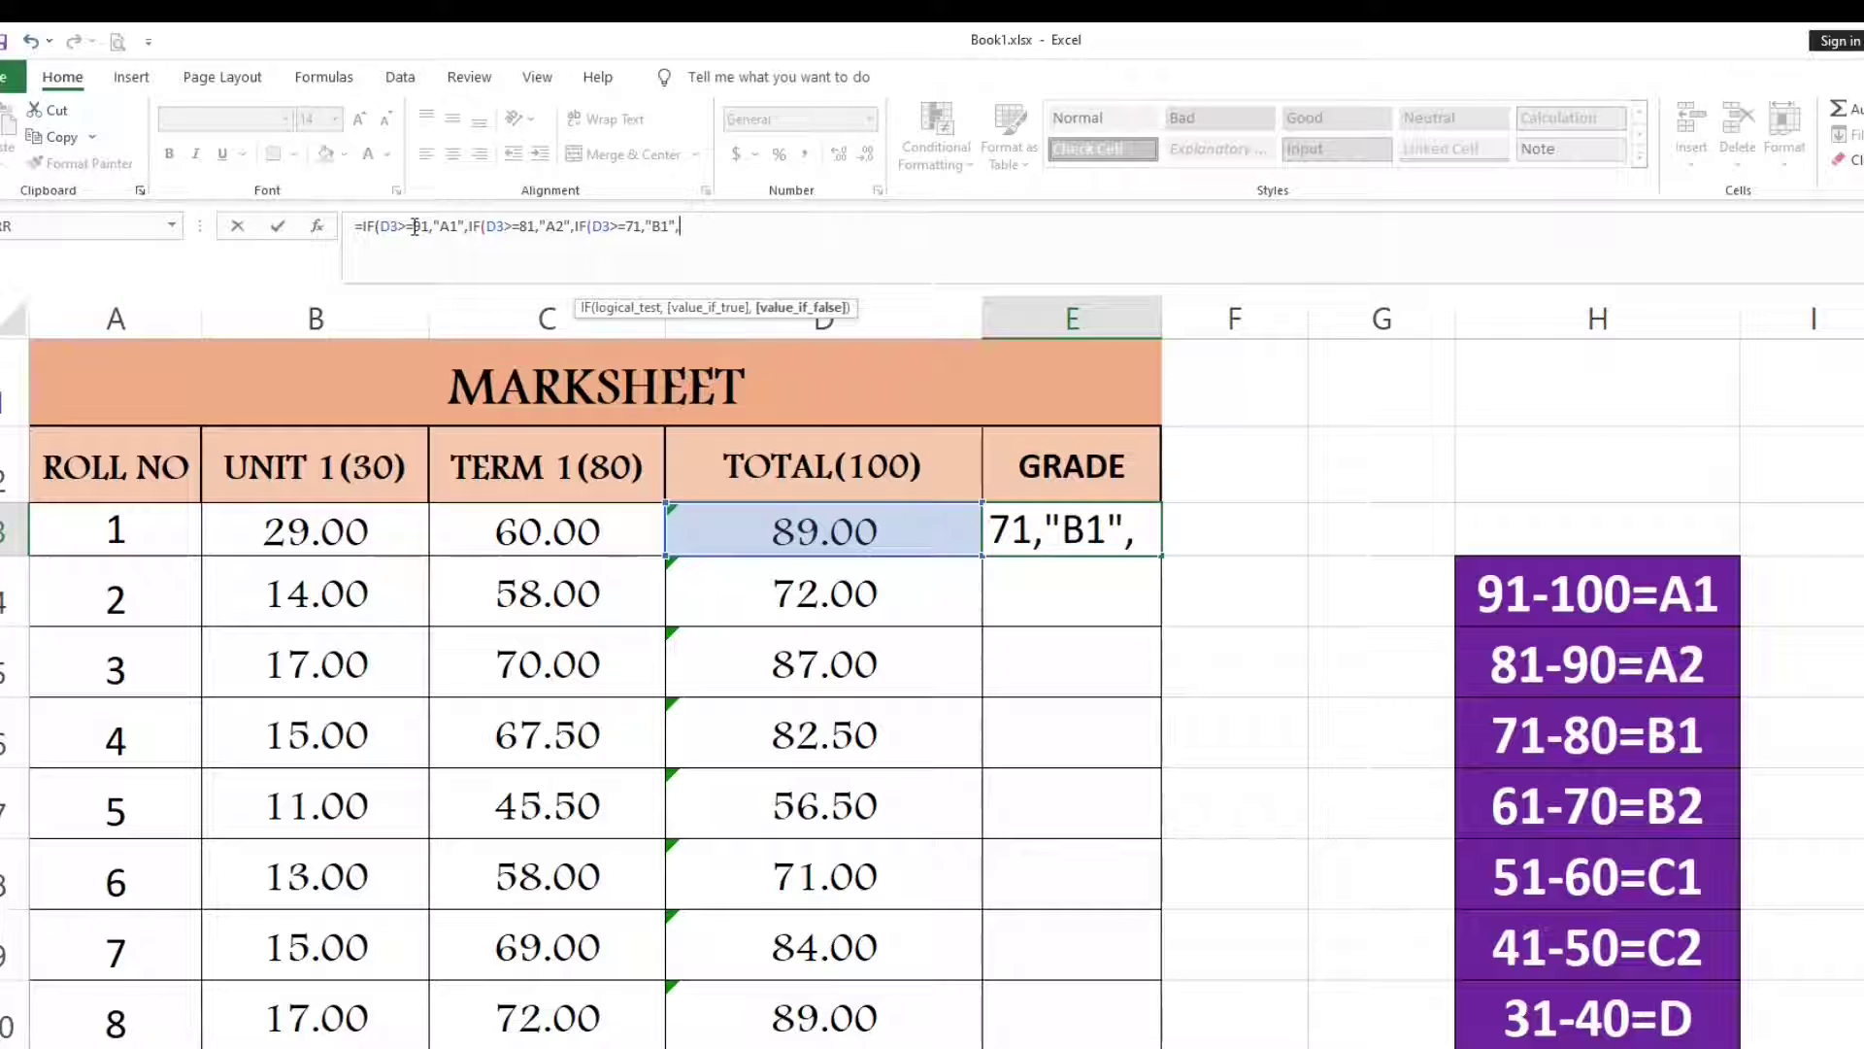
- Nest a fourth IF in the E3 grade formula that returns "B2" when D3>=61
type("IF(")
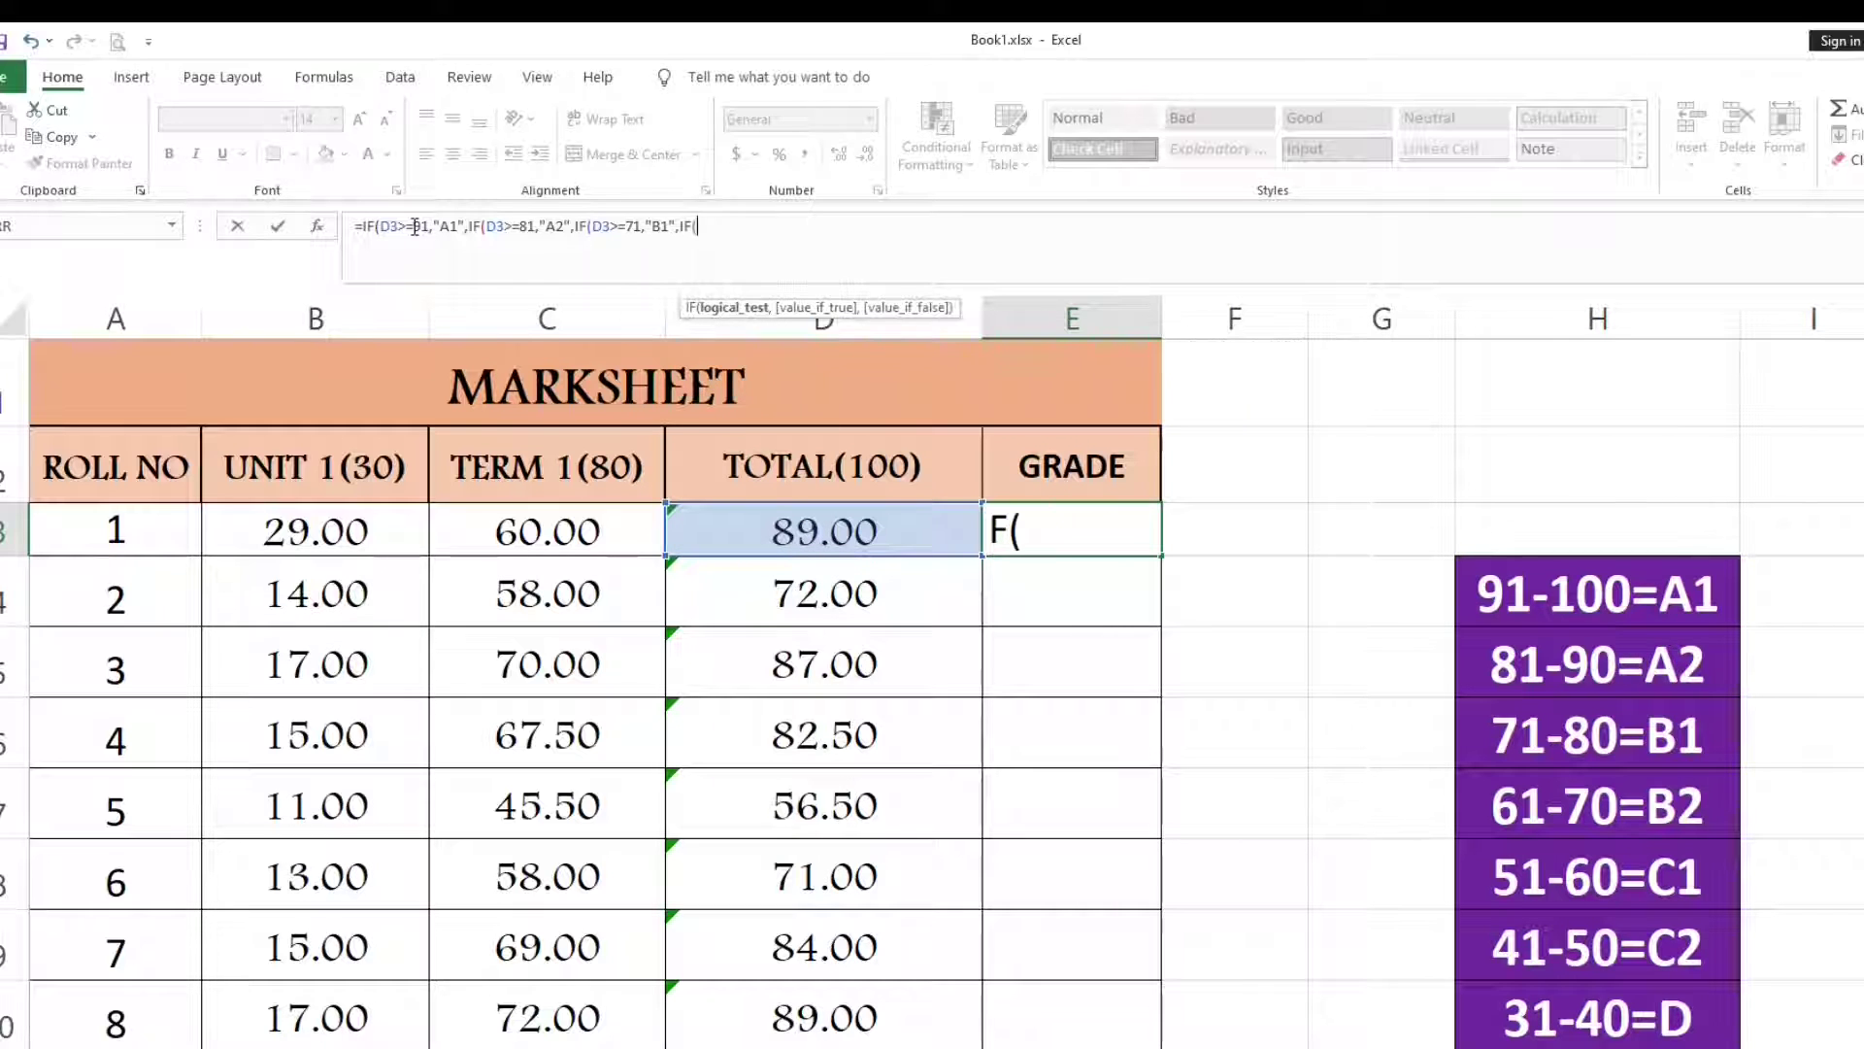
type("D3")
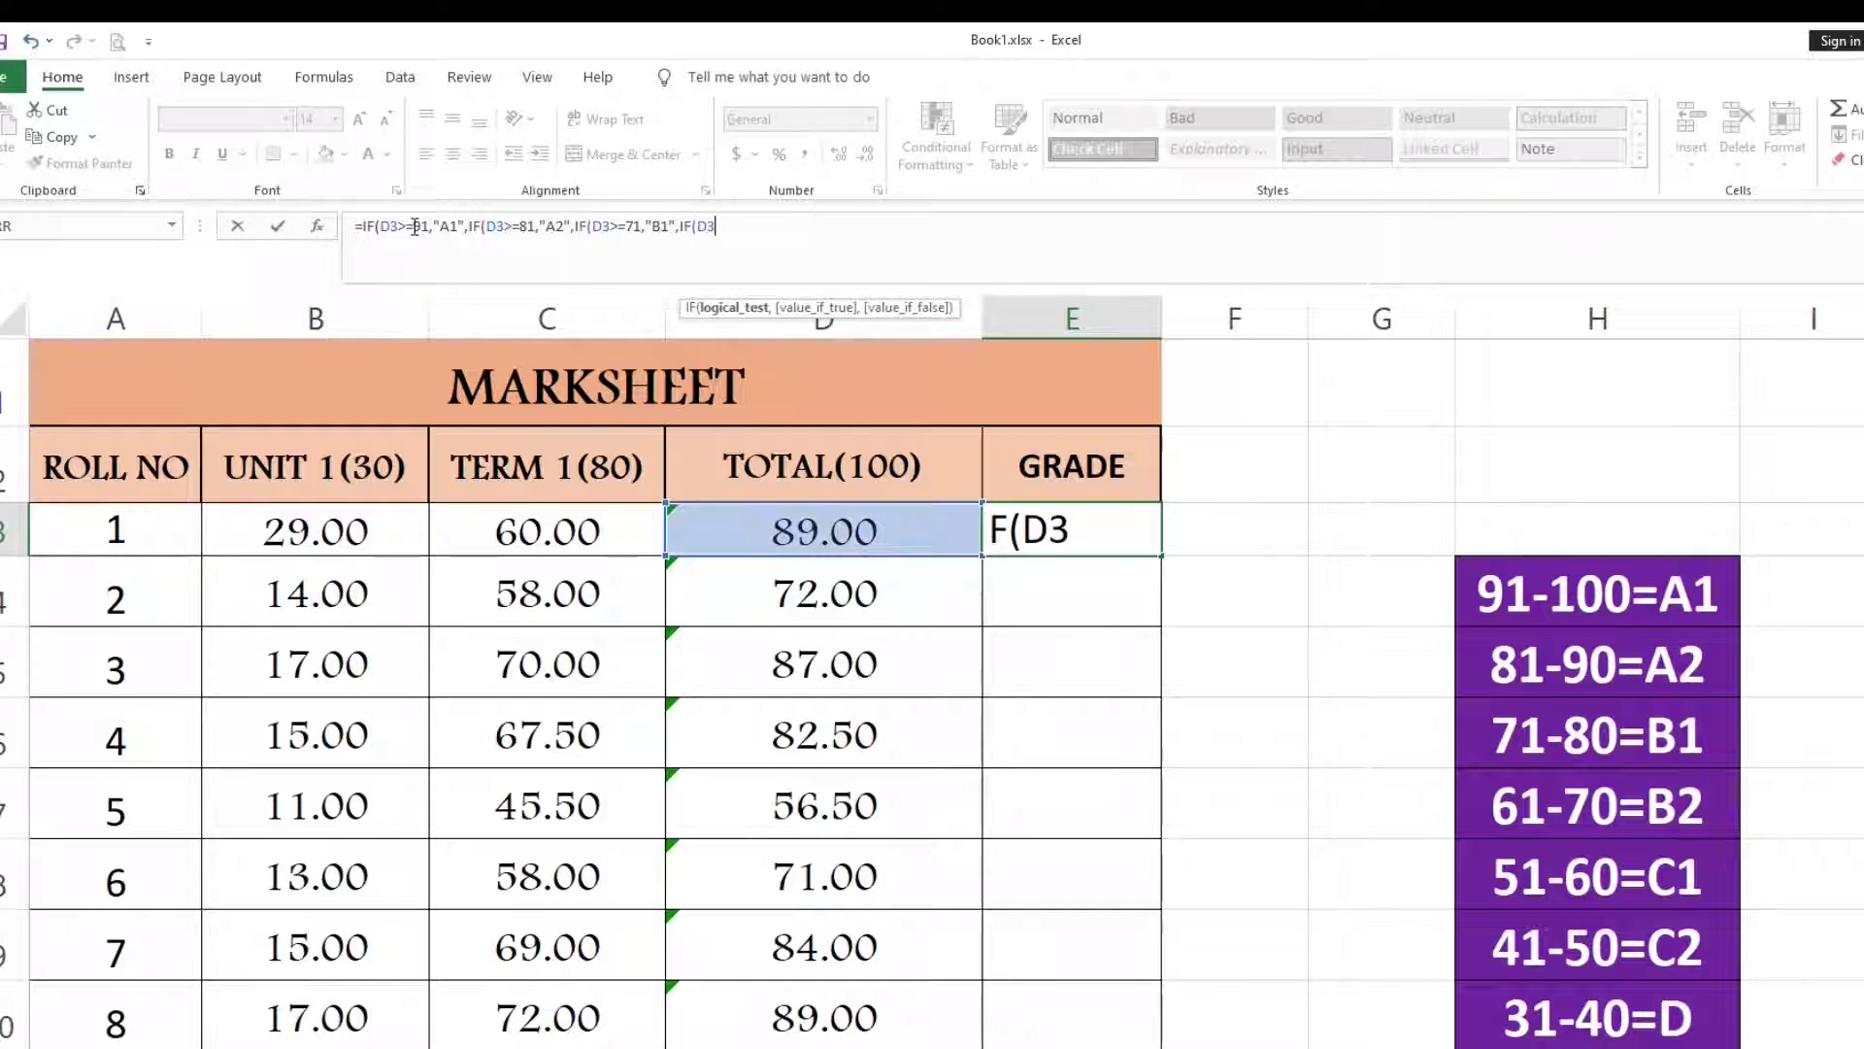
type(">=")
type("61")
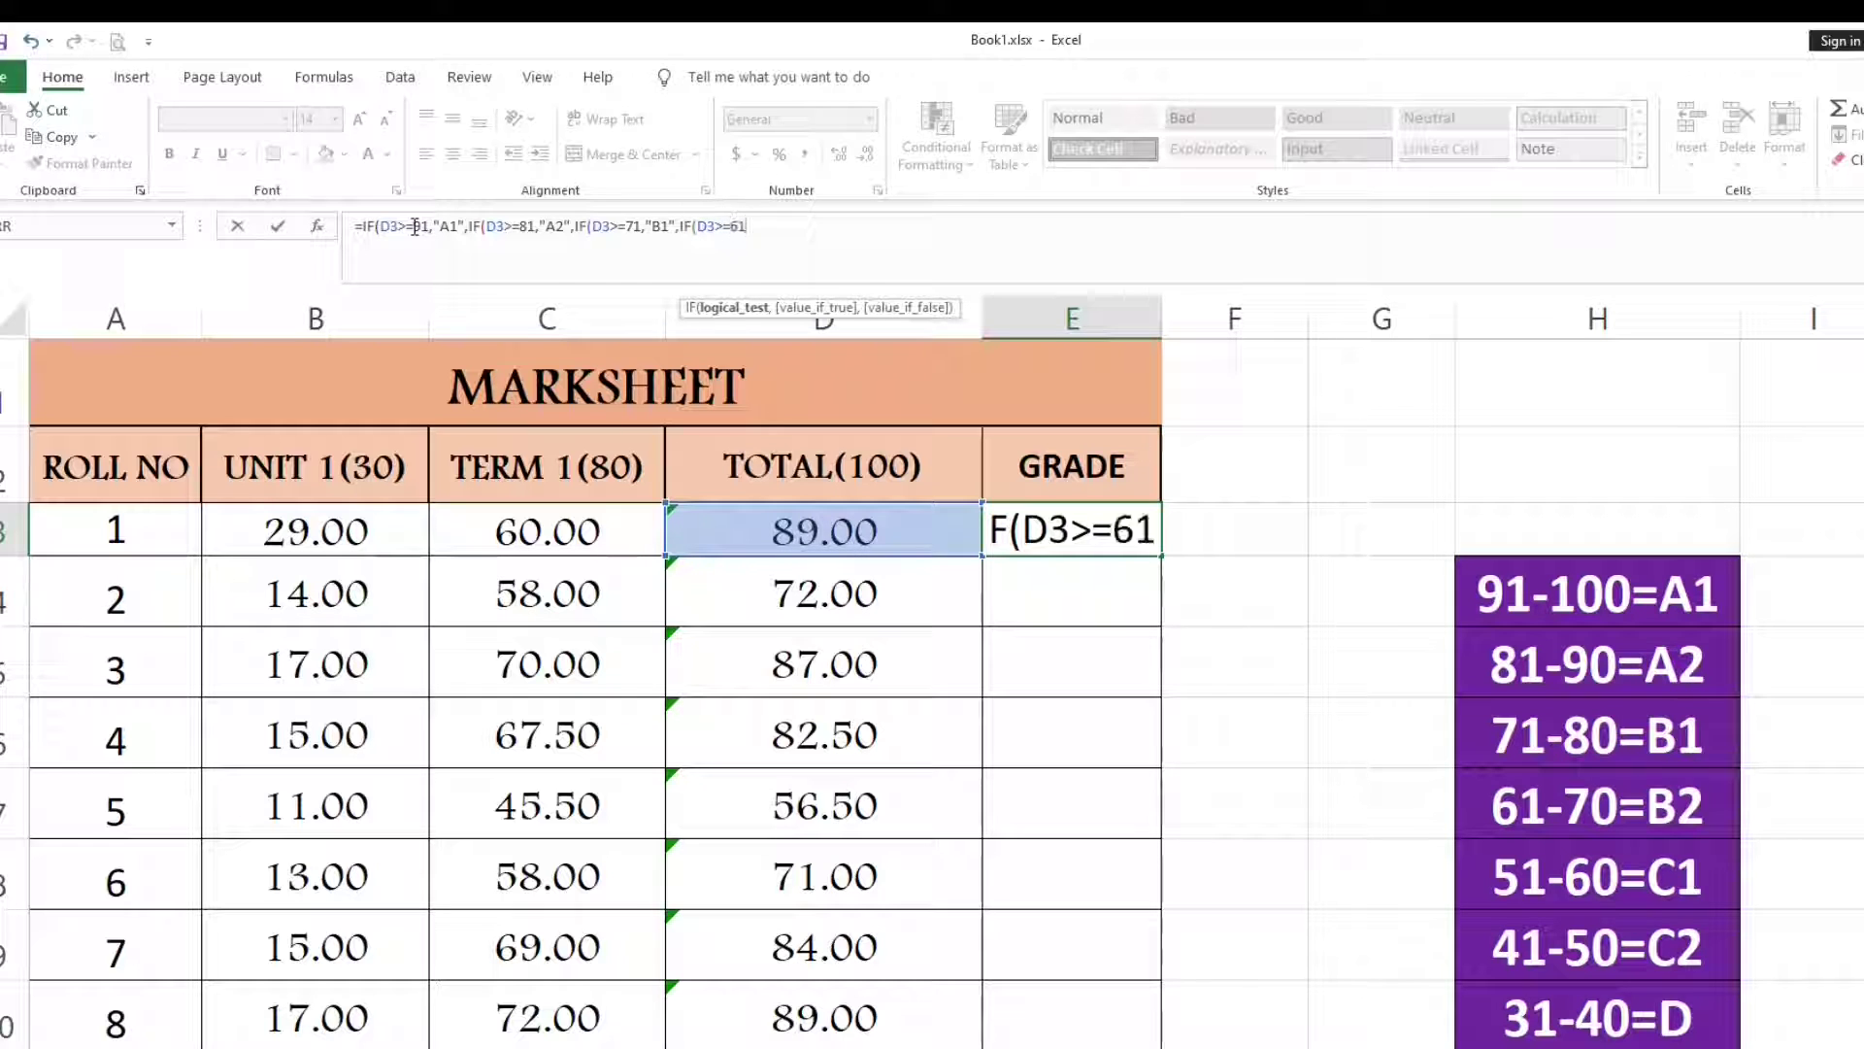
type(",\"")
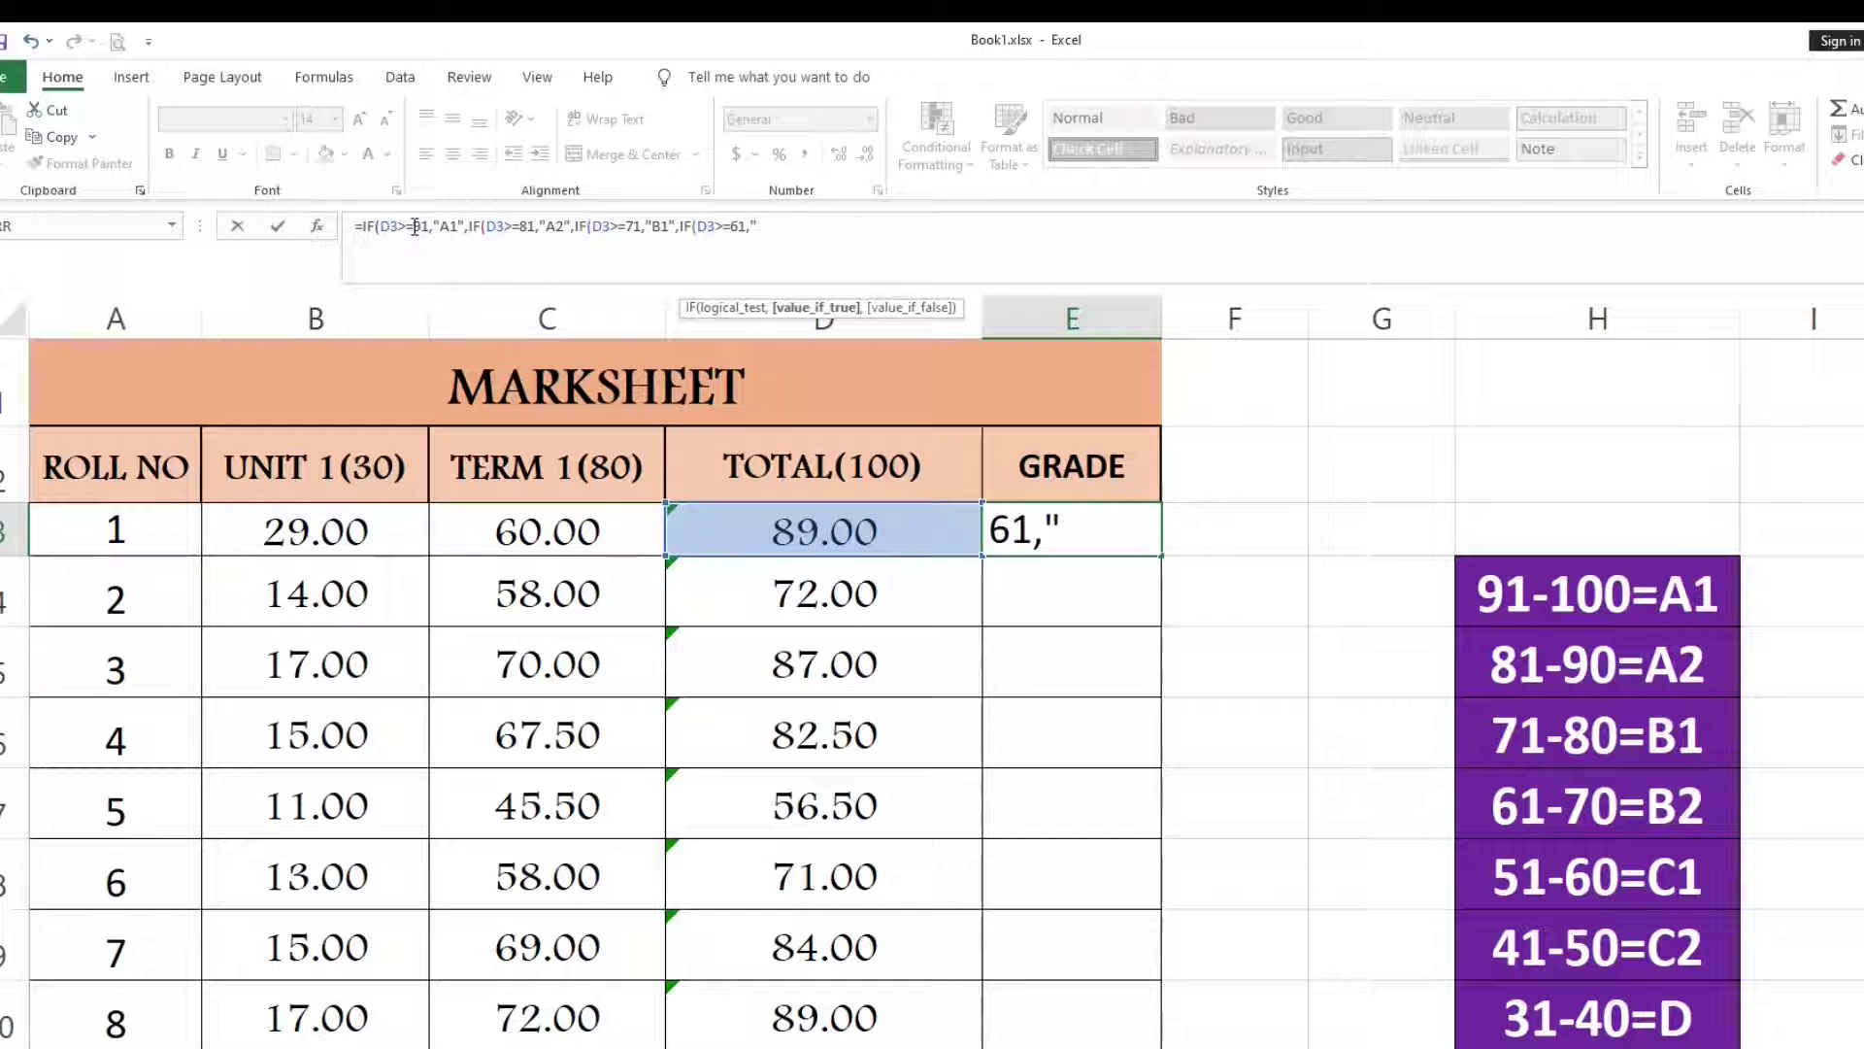
type("B2\",")
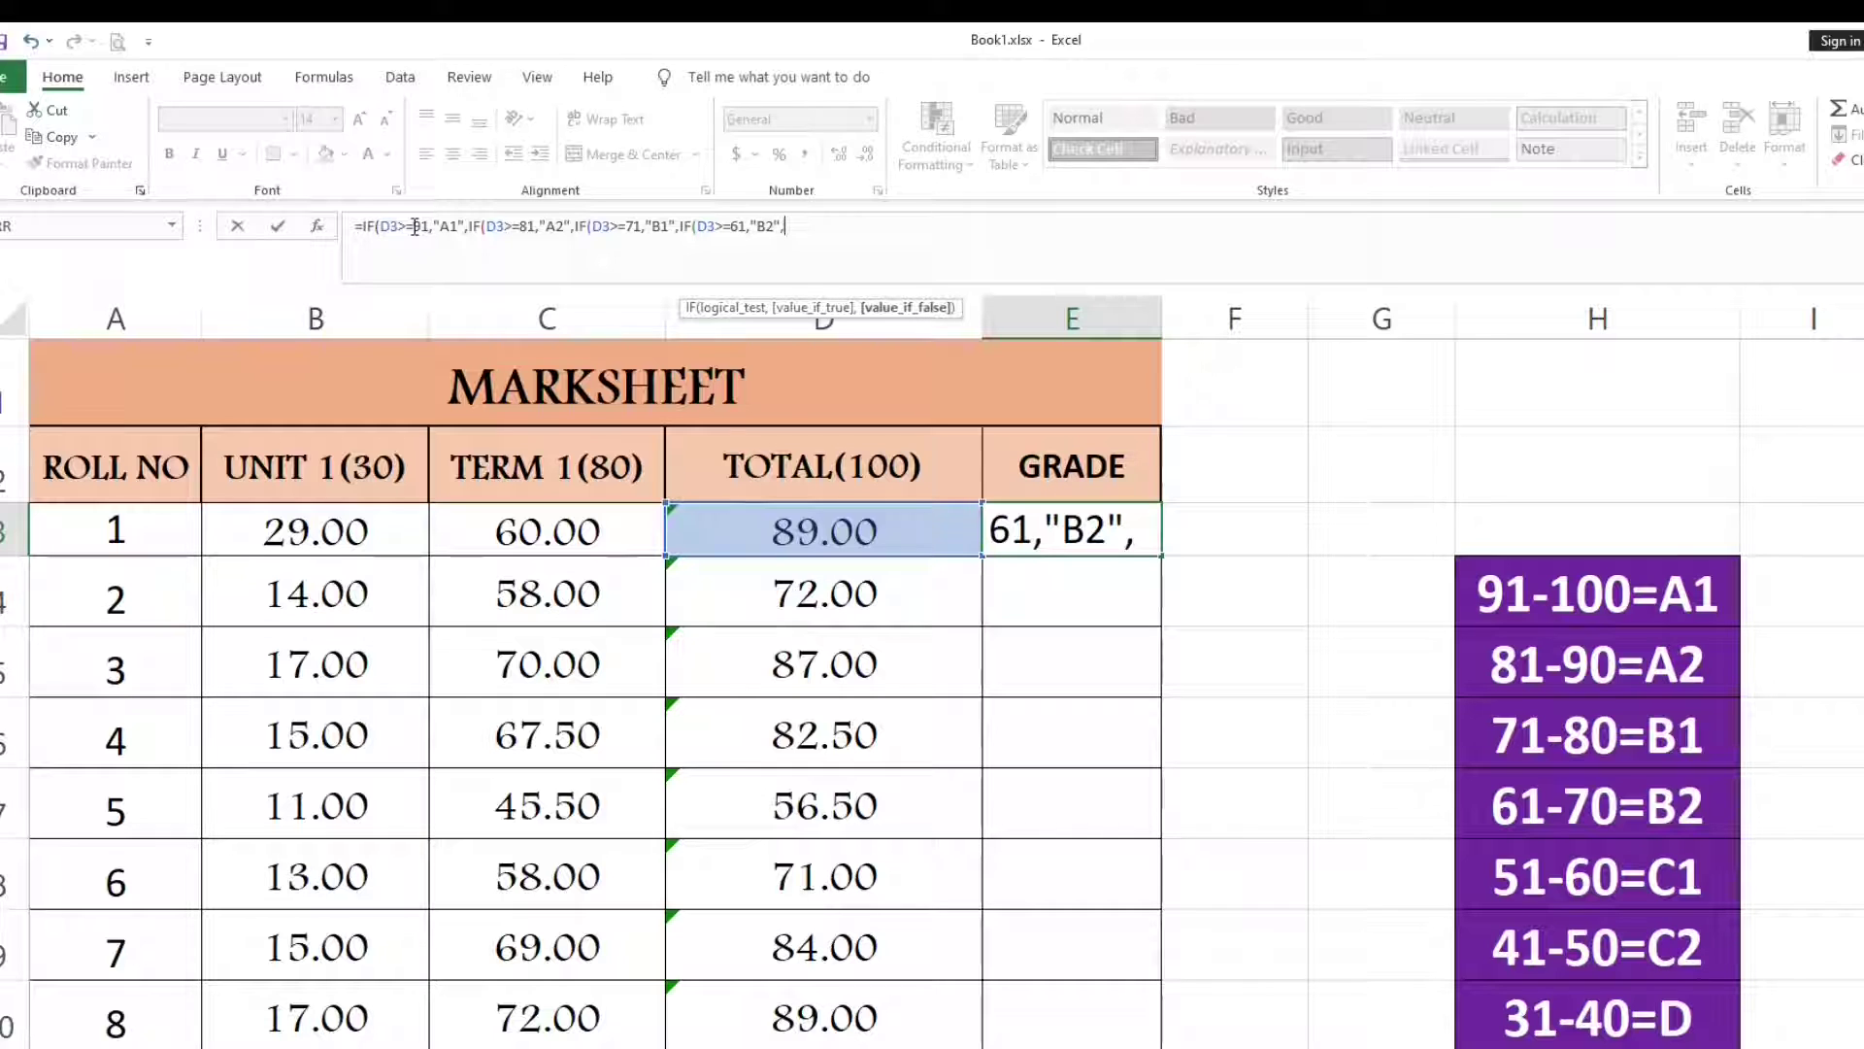
- Extend the E3 grade formula with a fifth nested IF, returning "C1" when D3>=51
type("IF(D3")
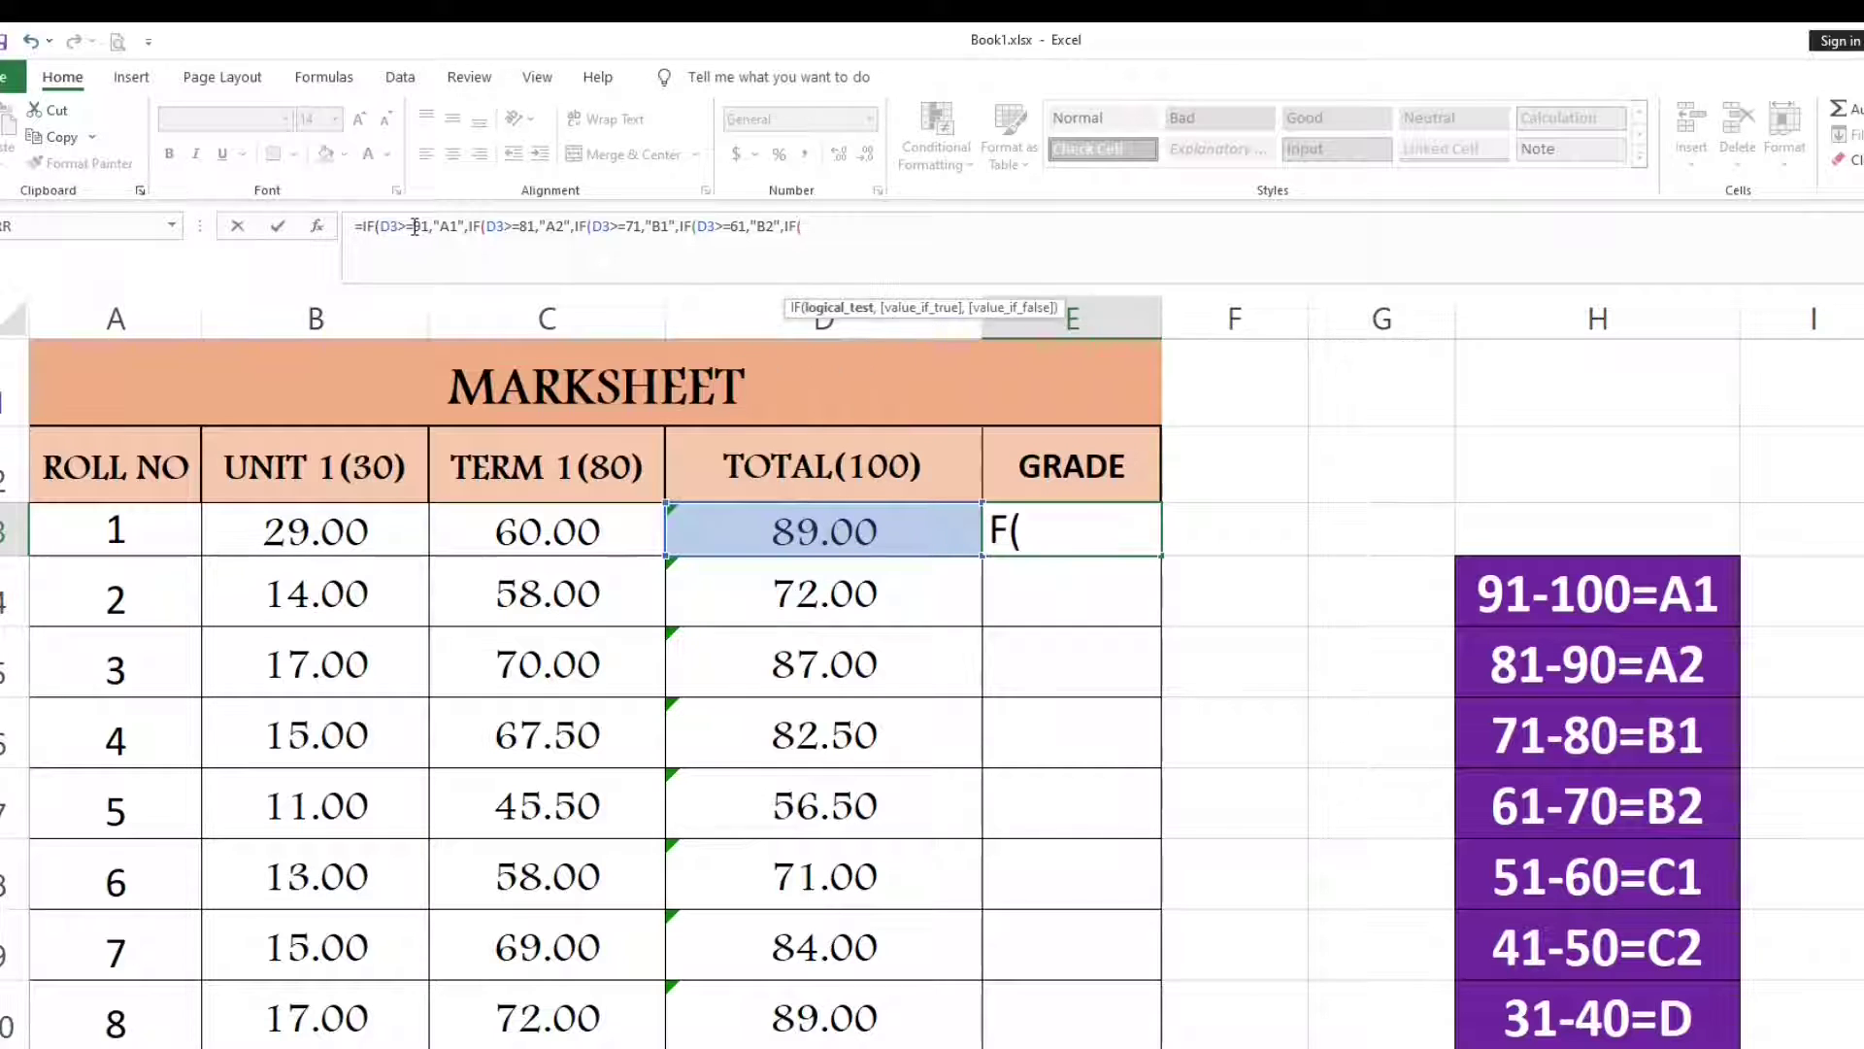
type(">")
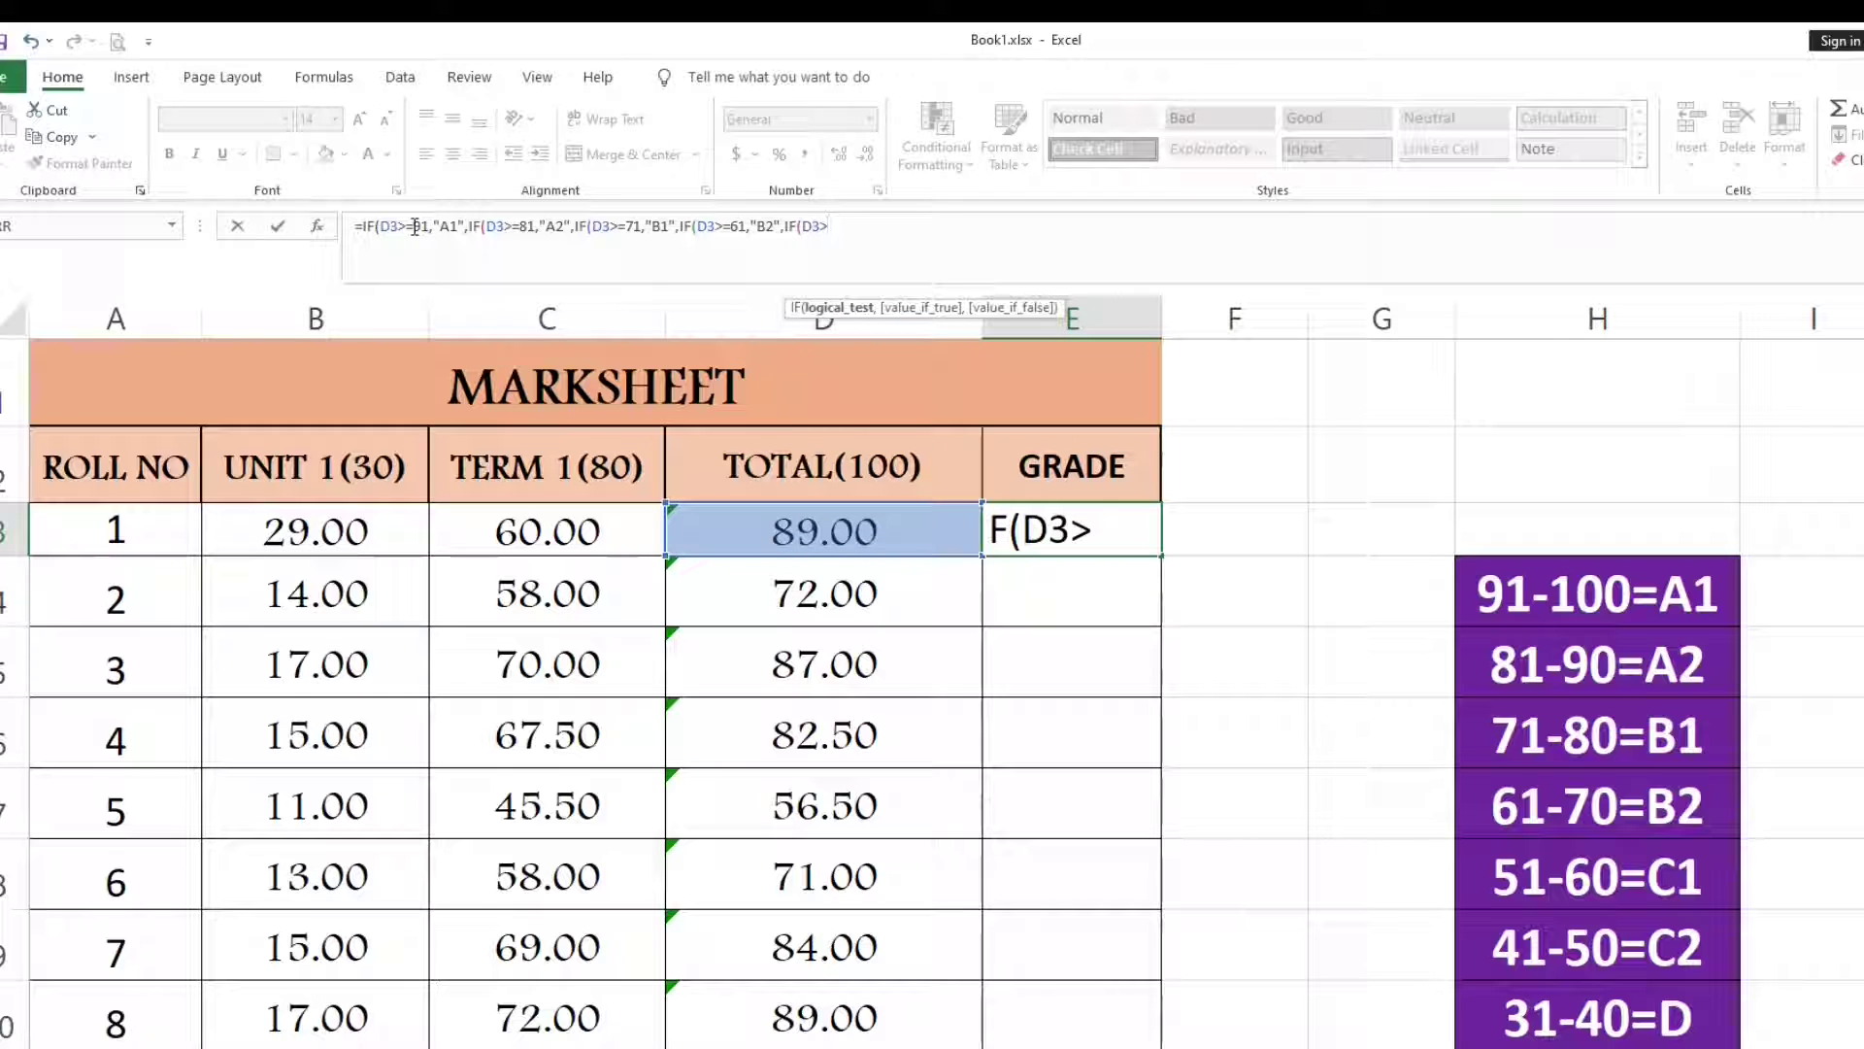
type("=51")
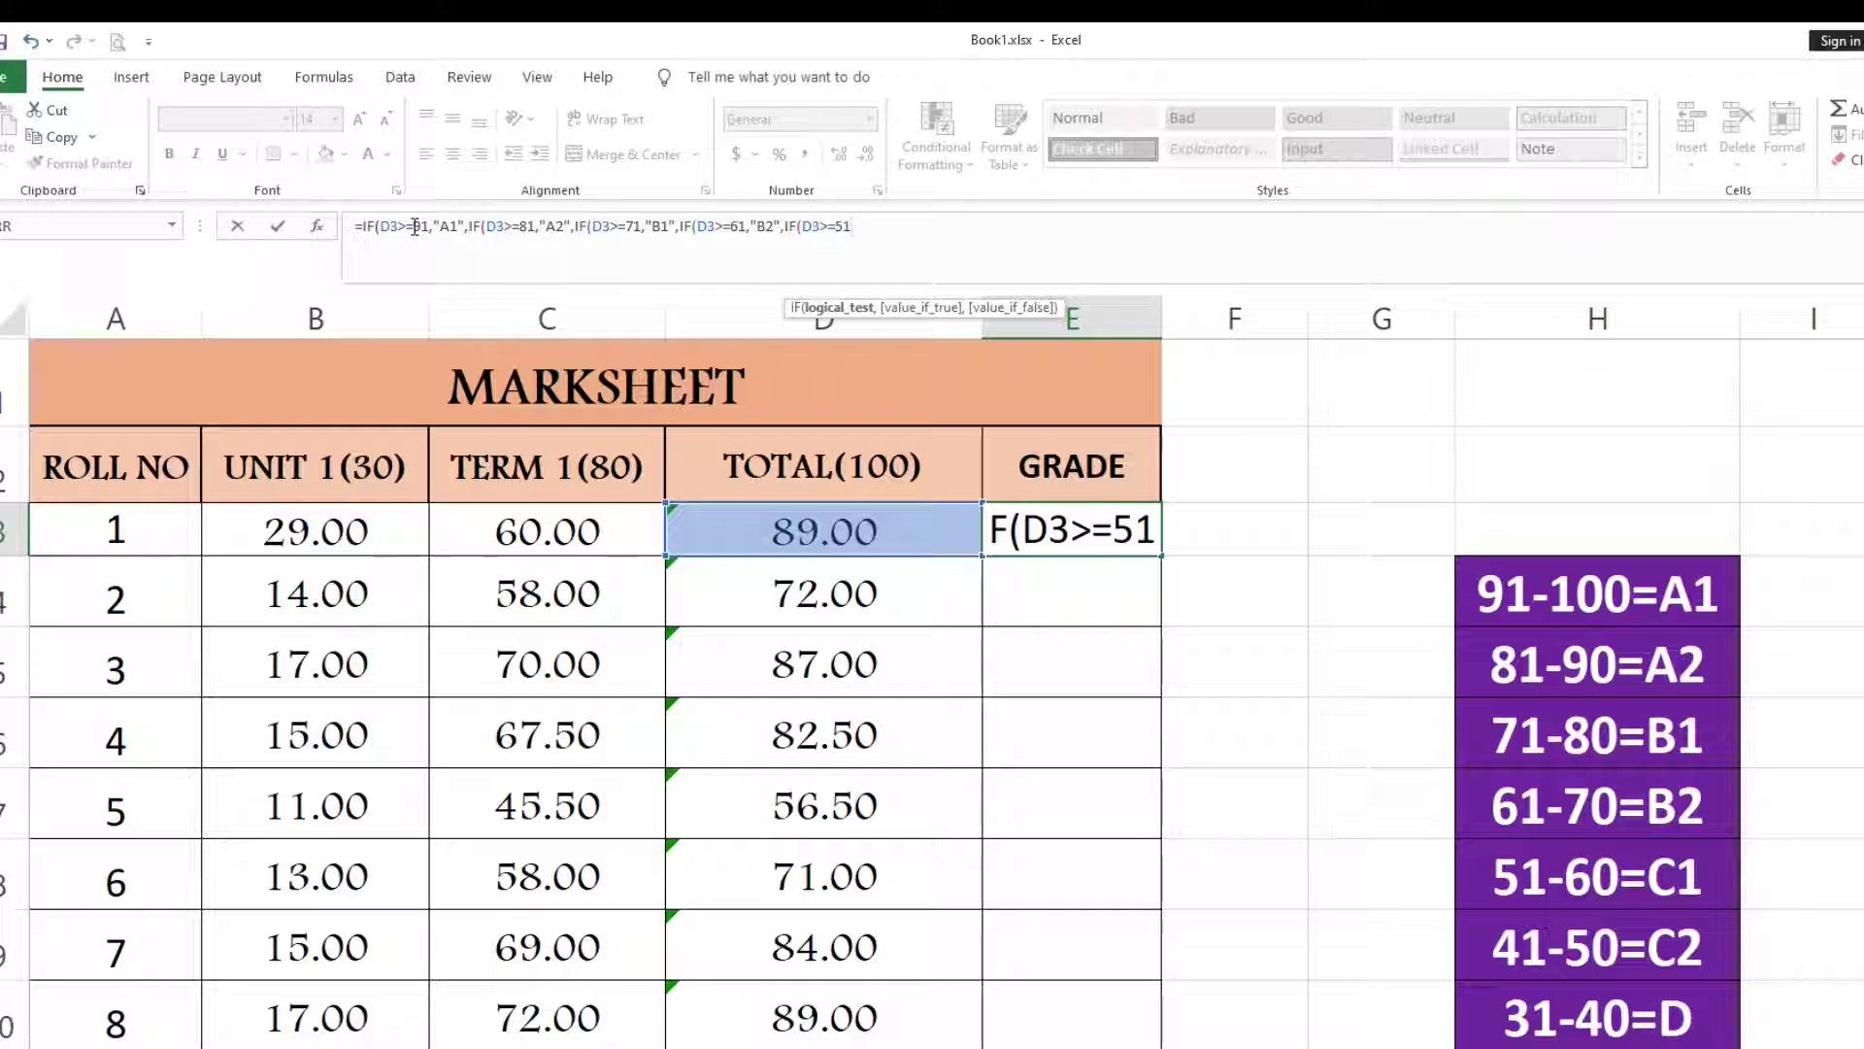
type(",\"")
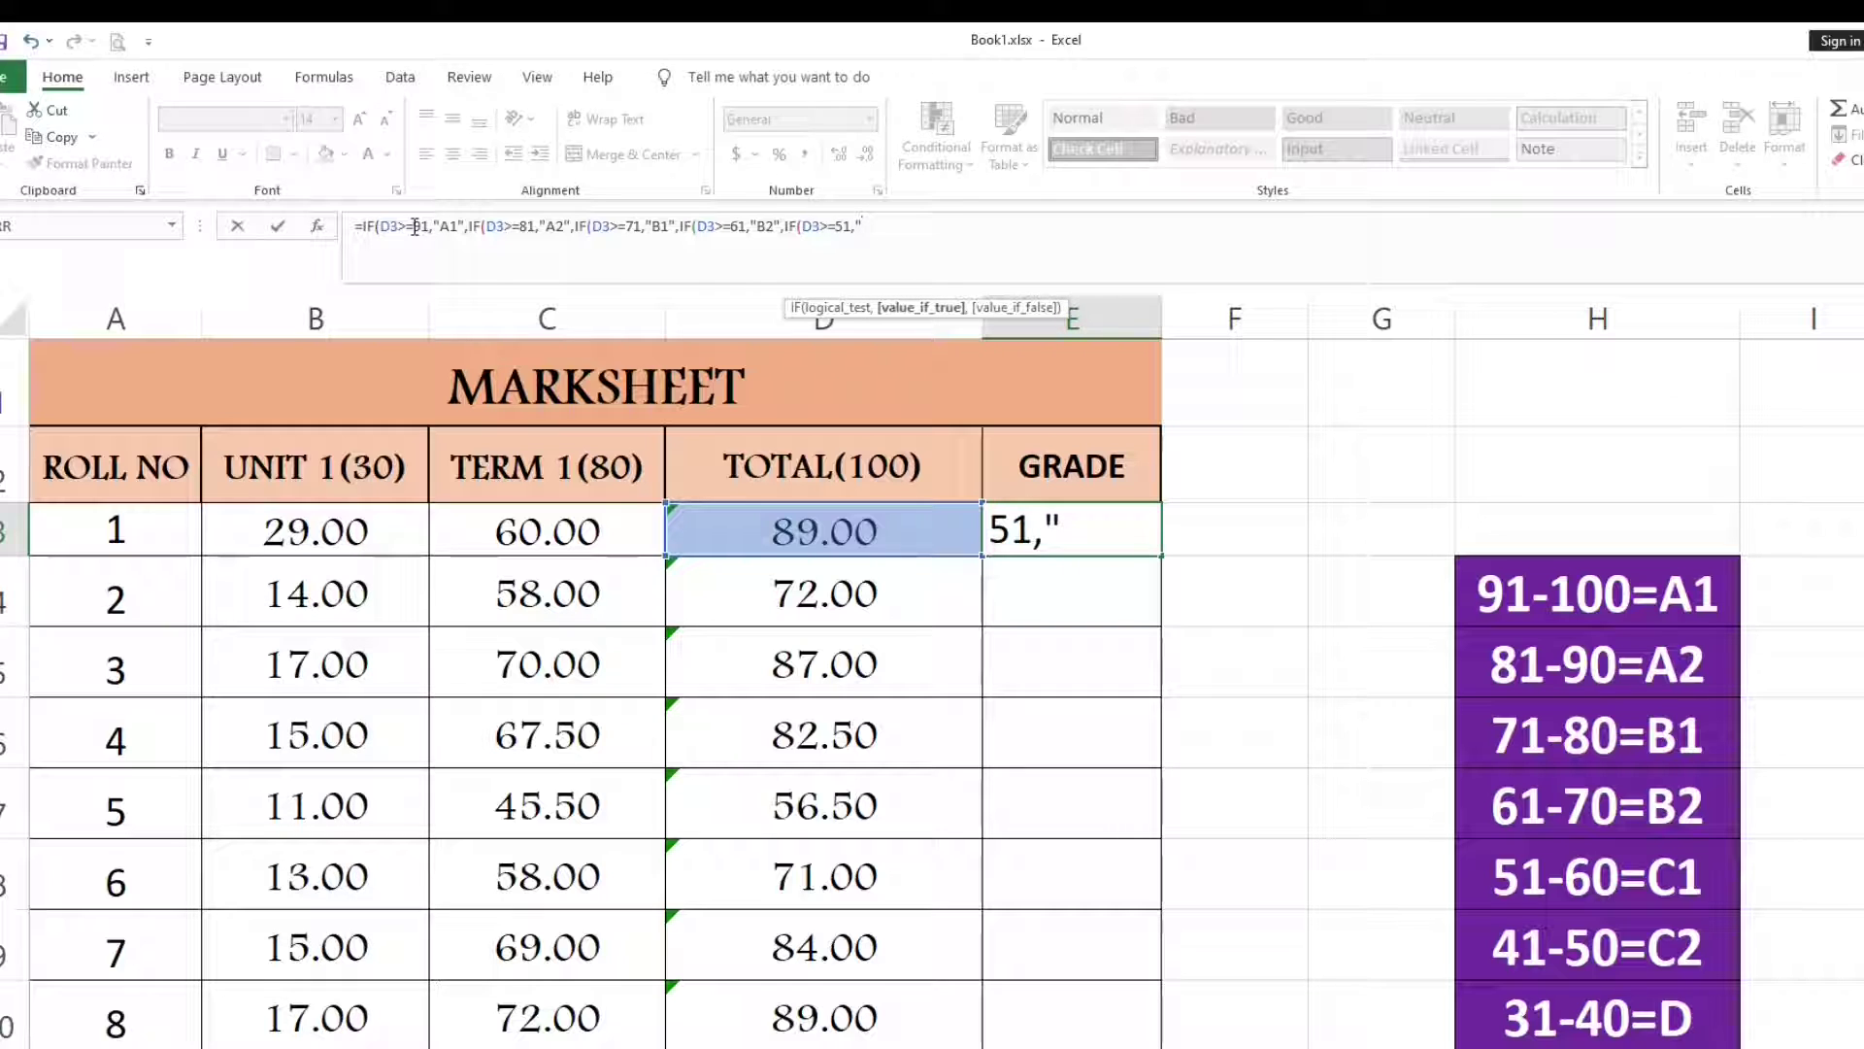
type("C1\"")
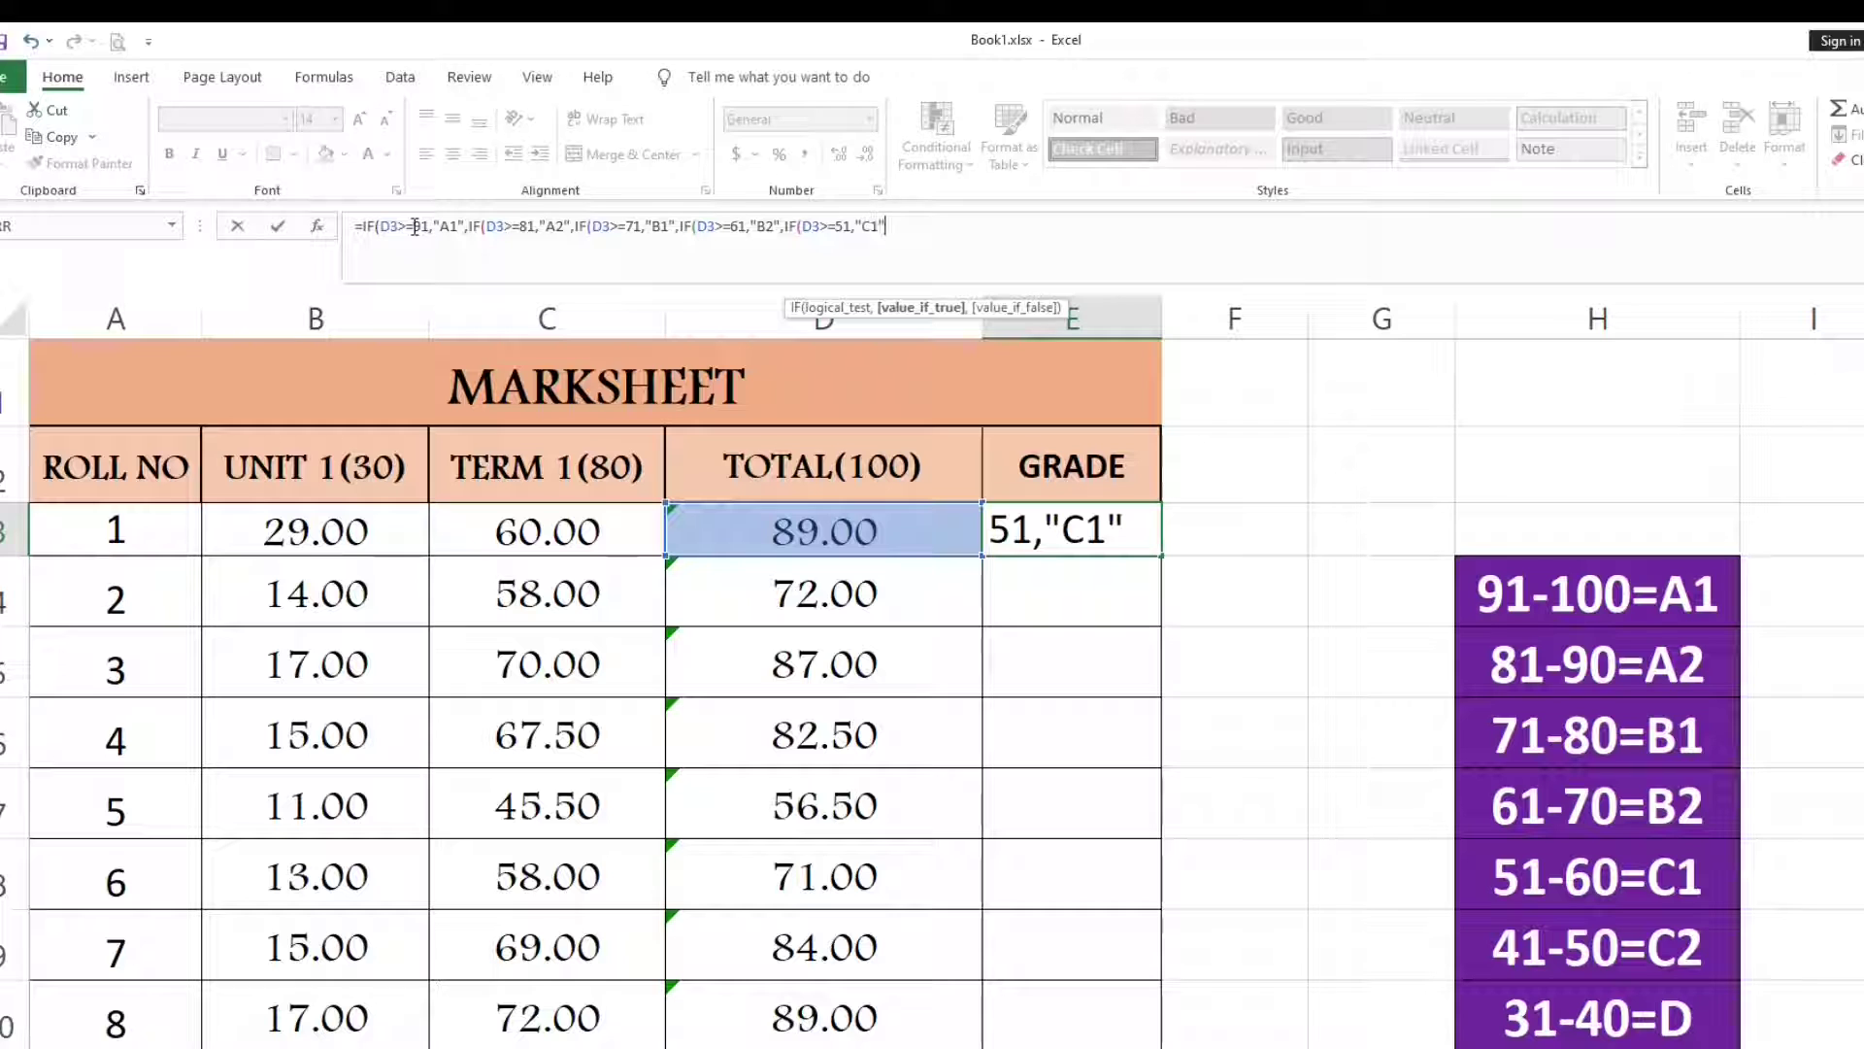
- Append a sixth nested IF to the E3 grade formula, returning "C2" when D3>=41
type(",IF")
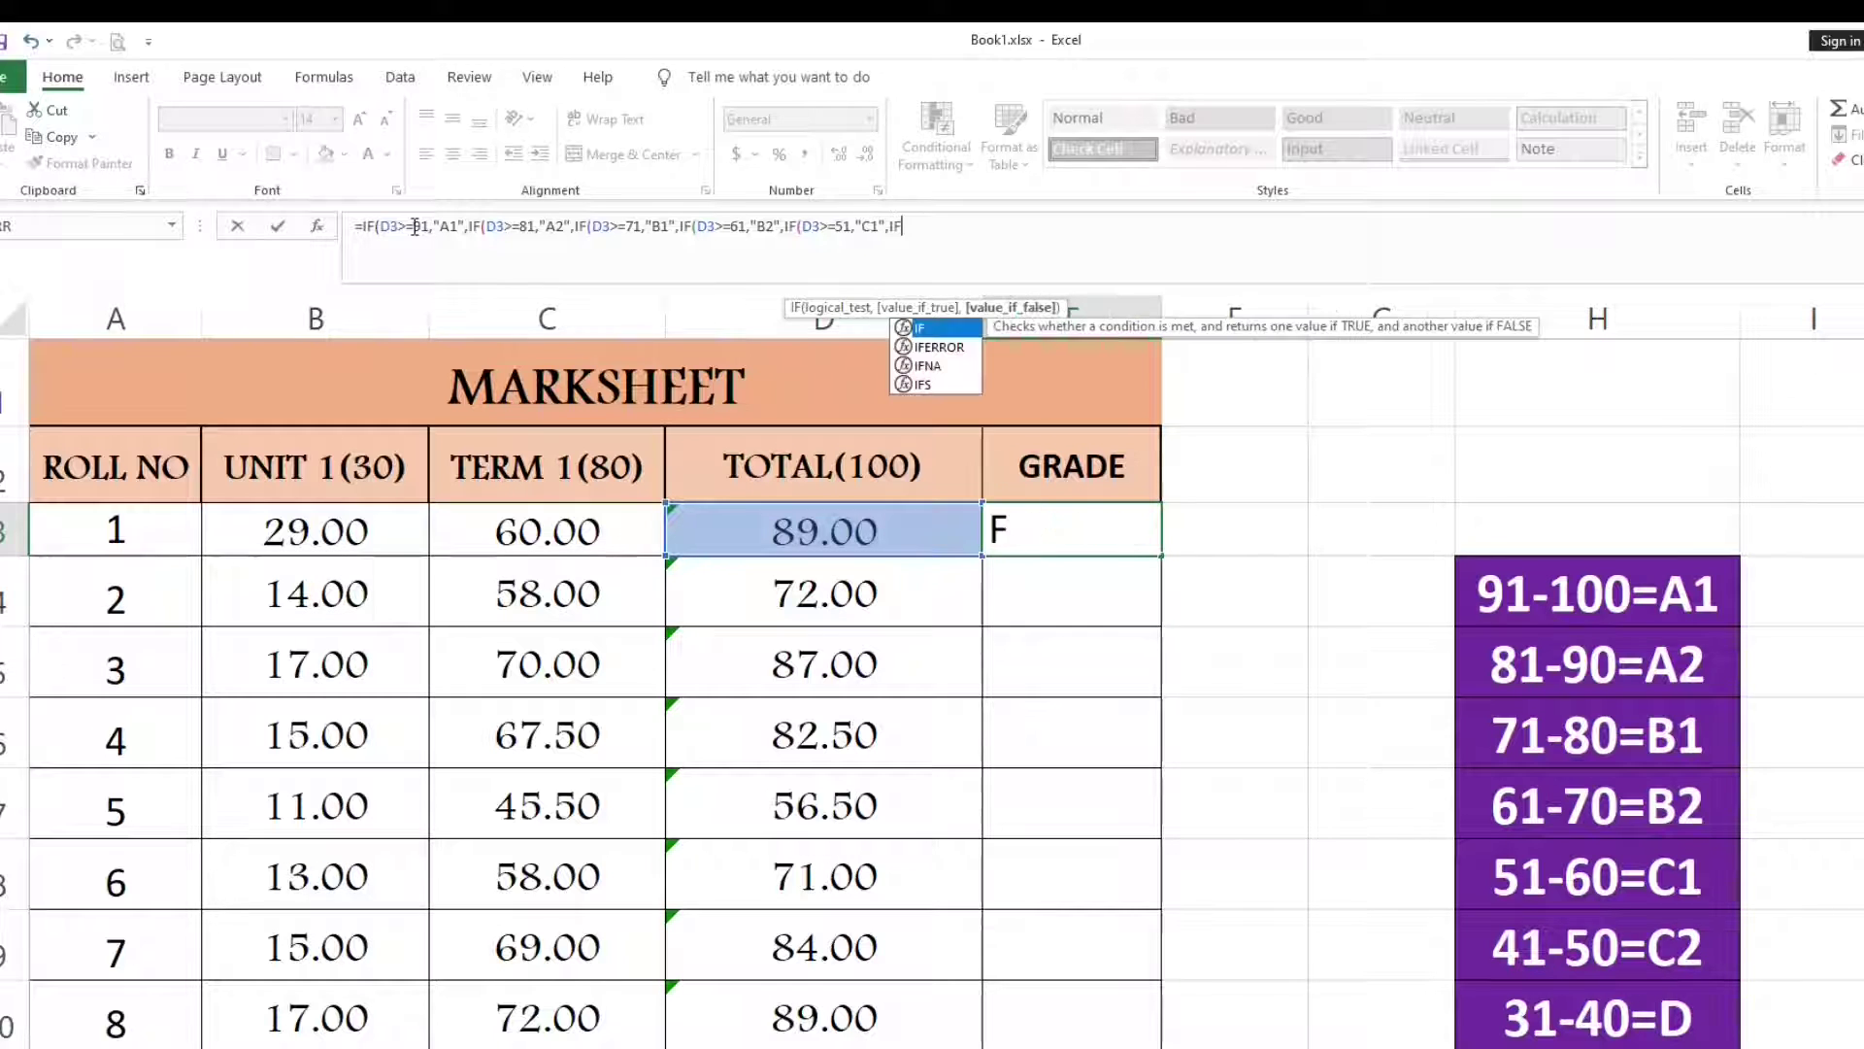
type("(D3")
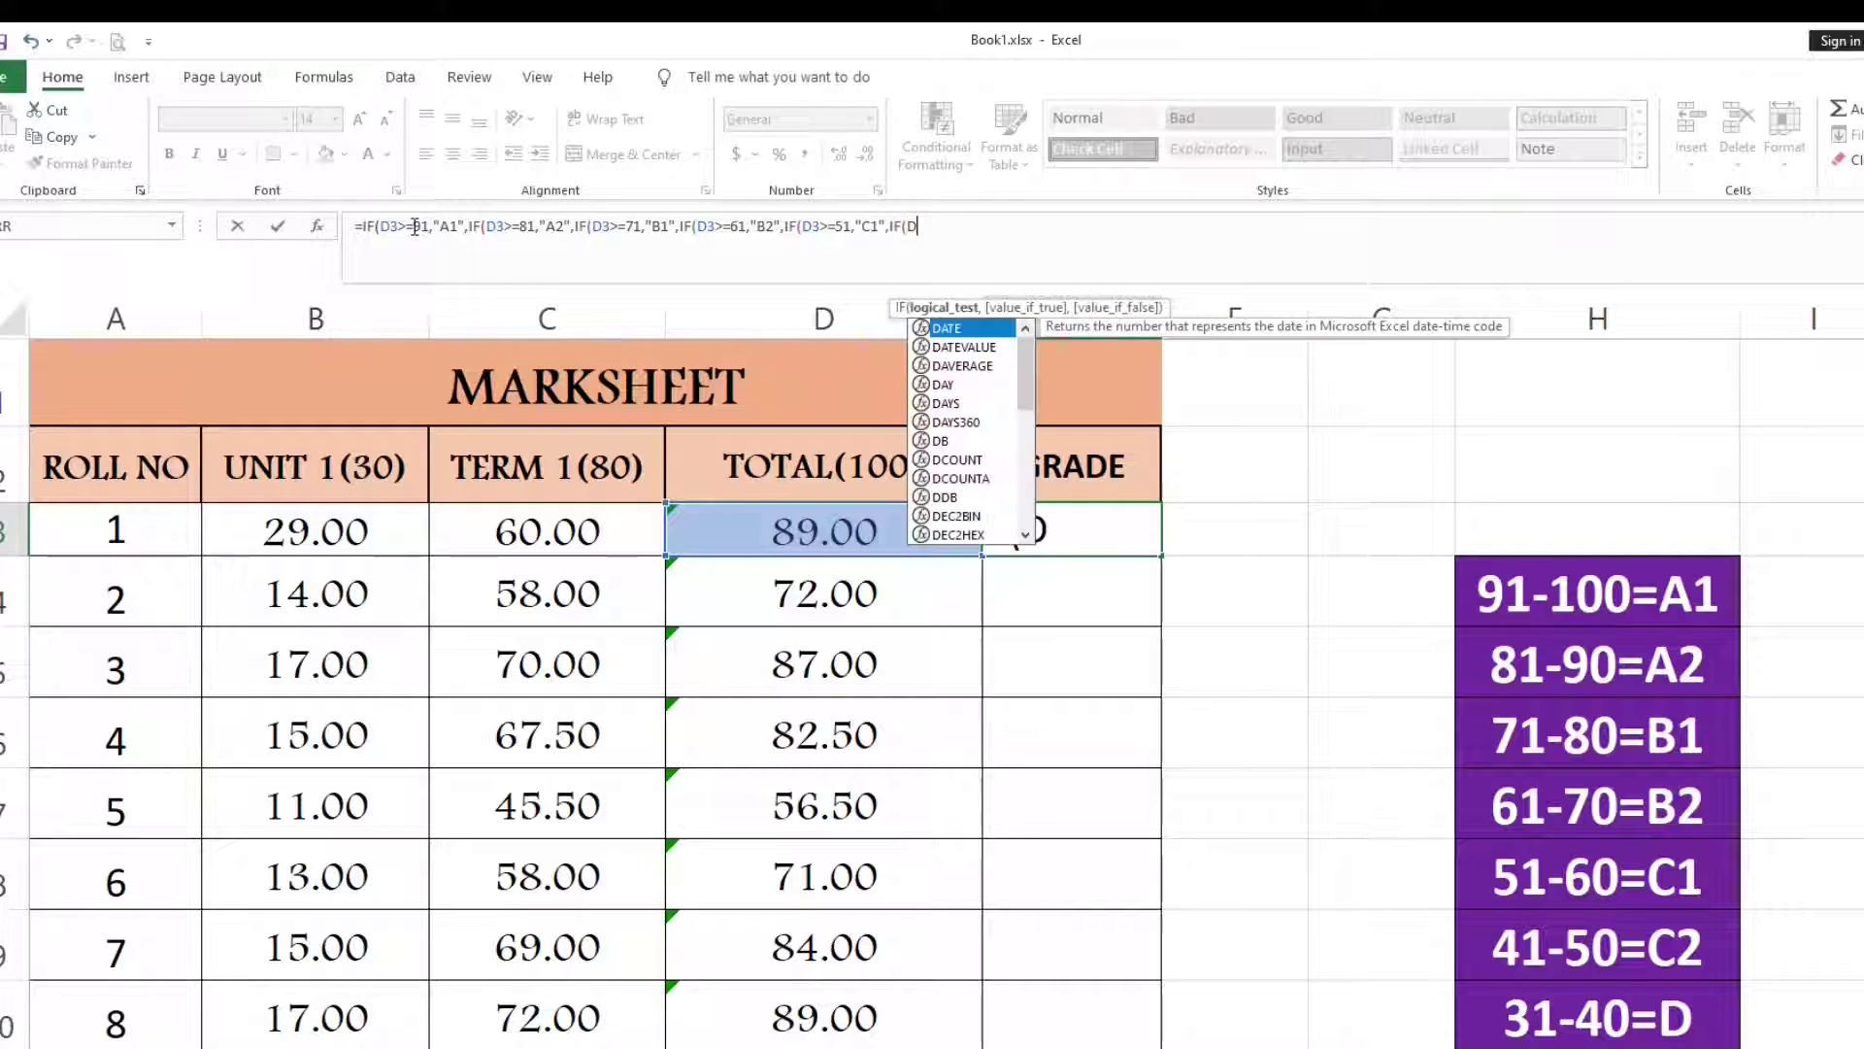
type(">=")
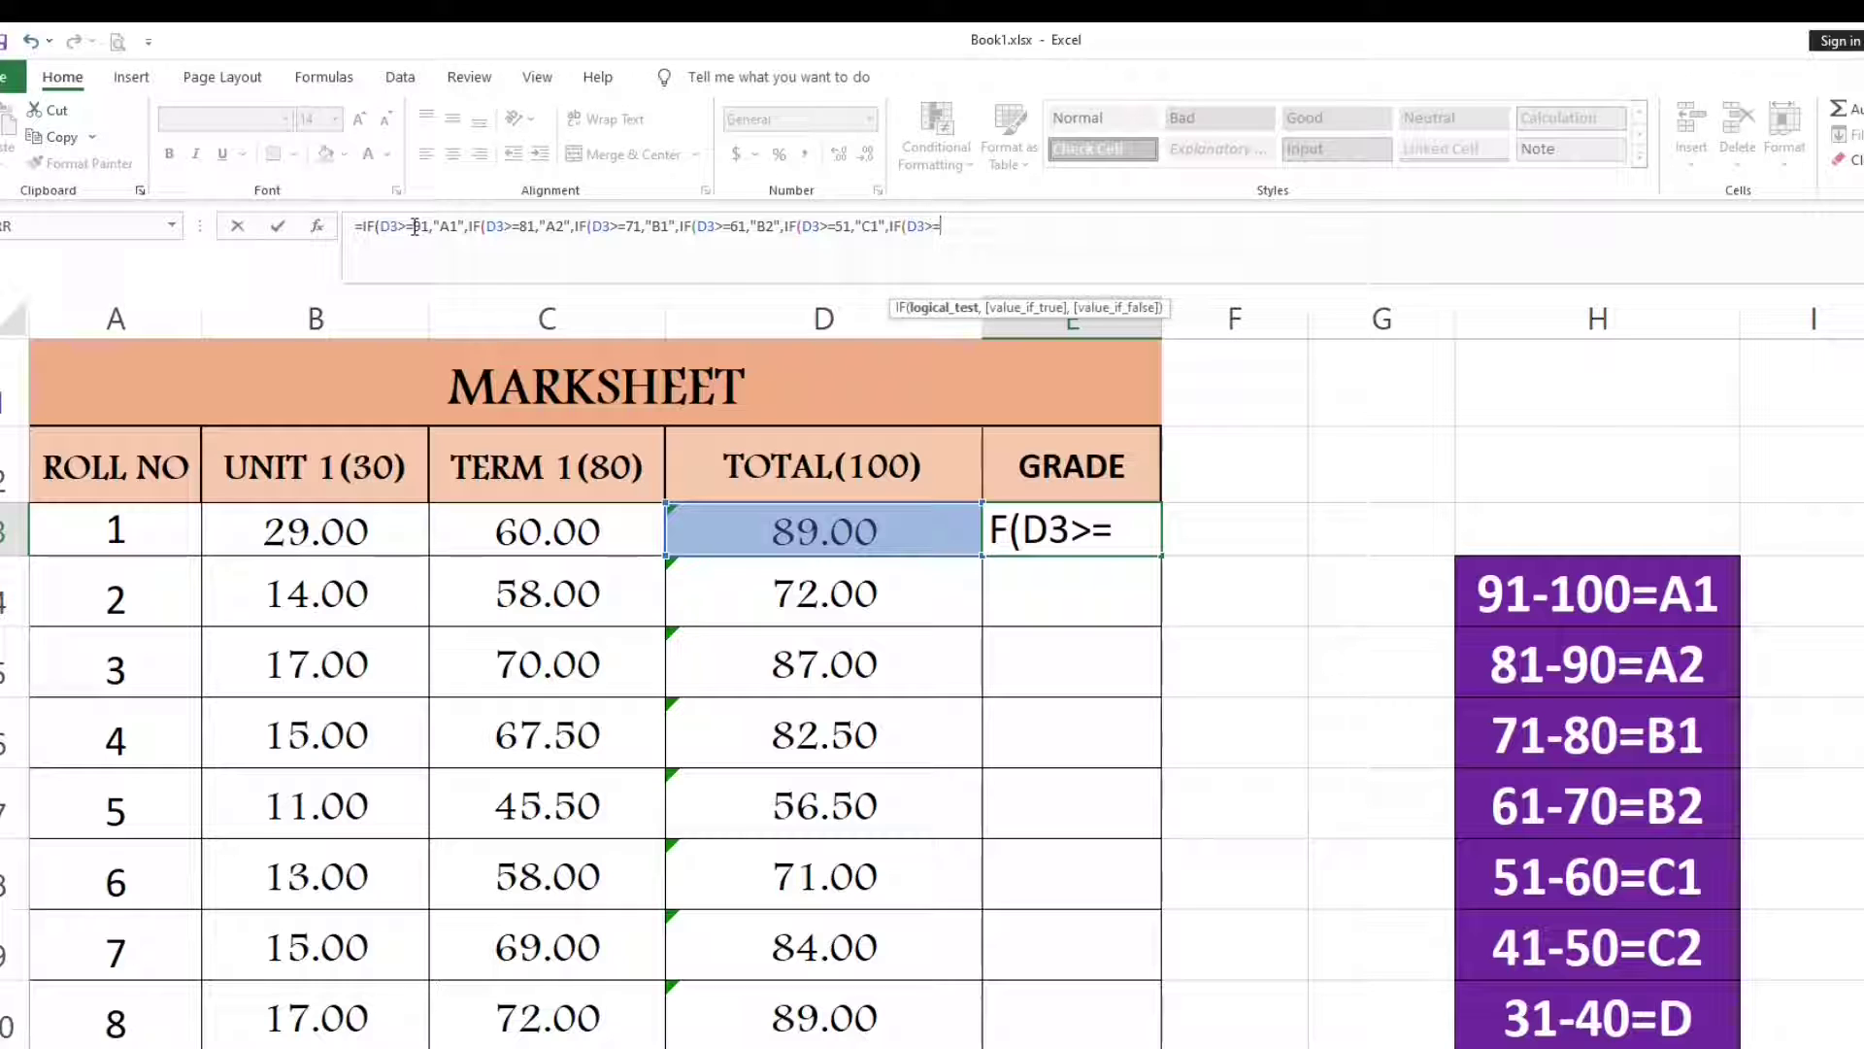
type("41,\"")
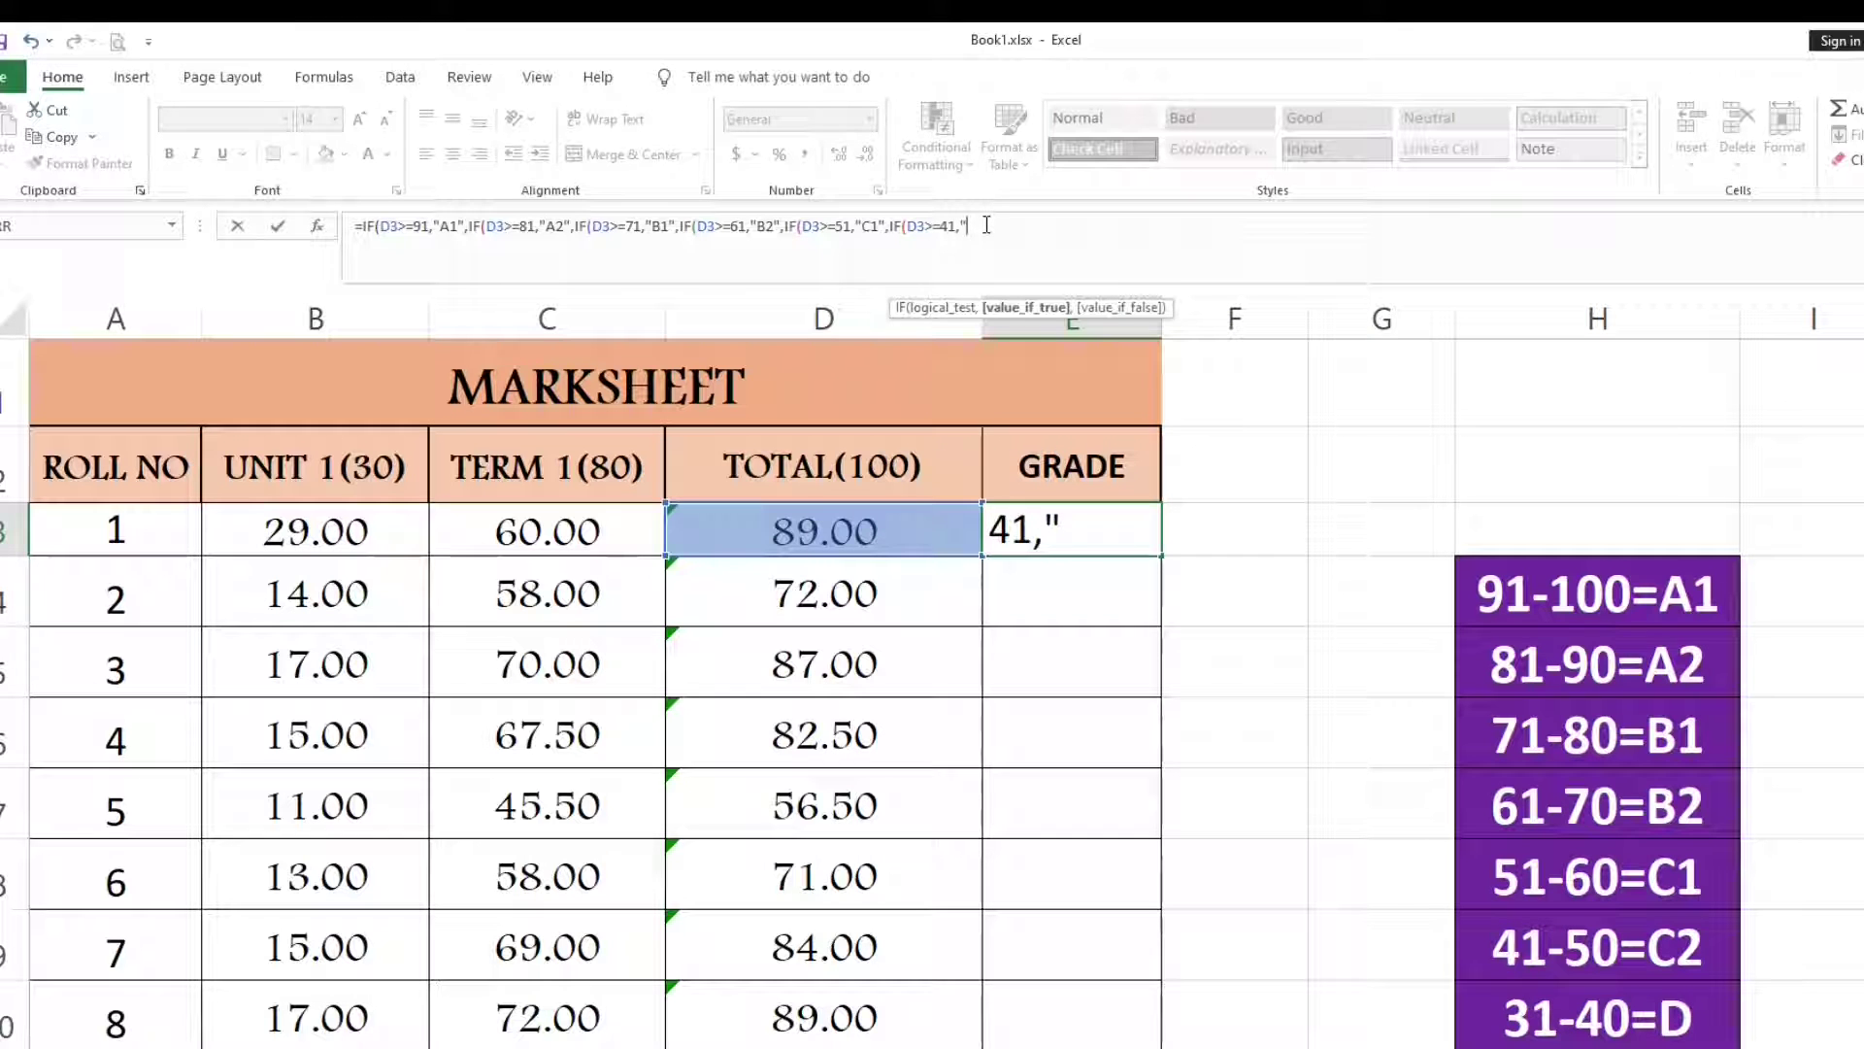
type("C2\"")
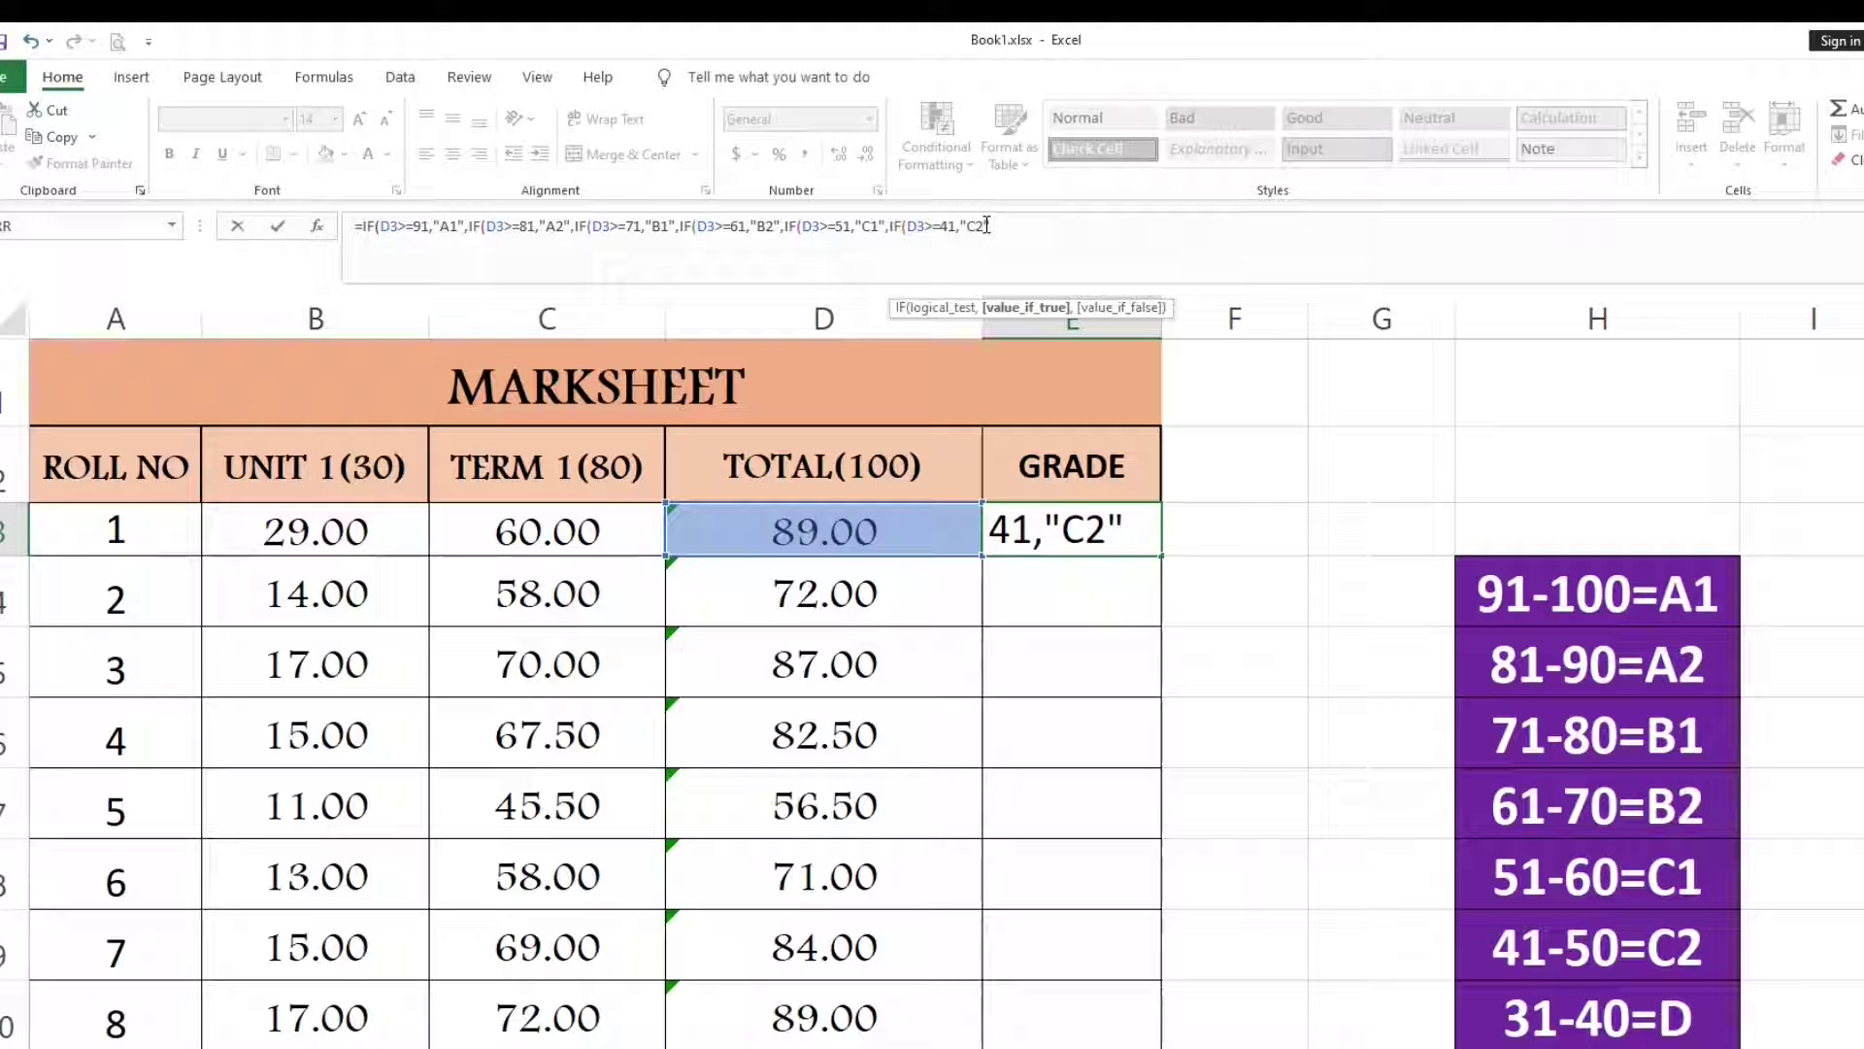
- Nest a seventh IF in the E3 grade formula that returns "D" when D3>=31
type(",IF")
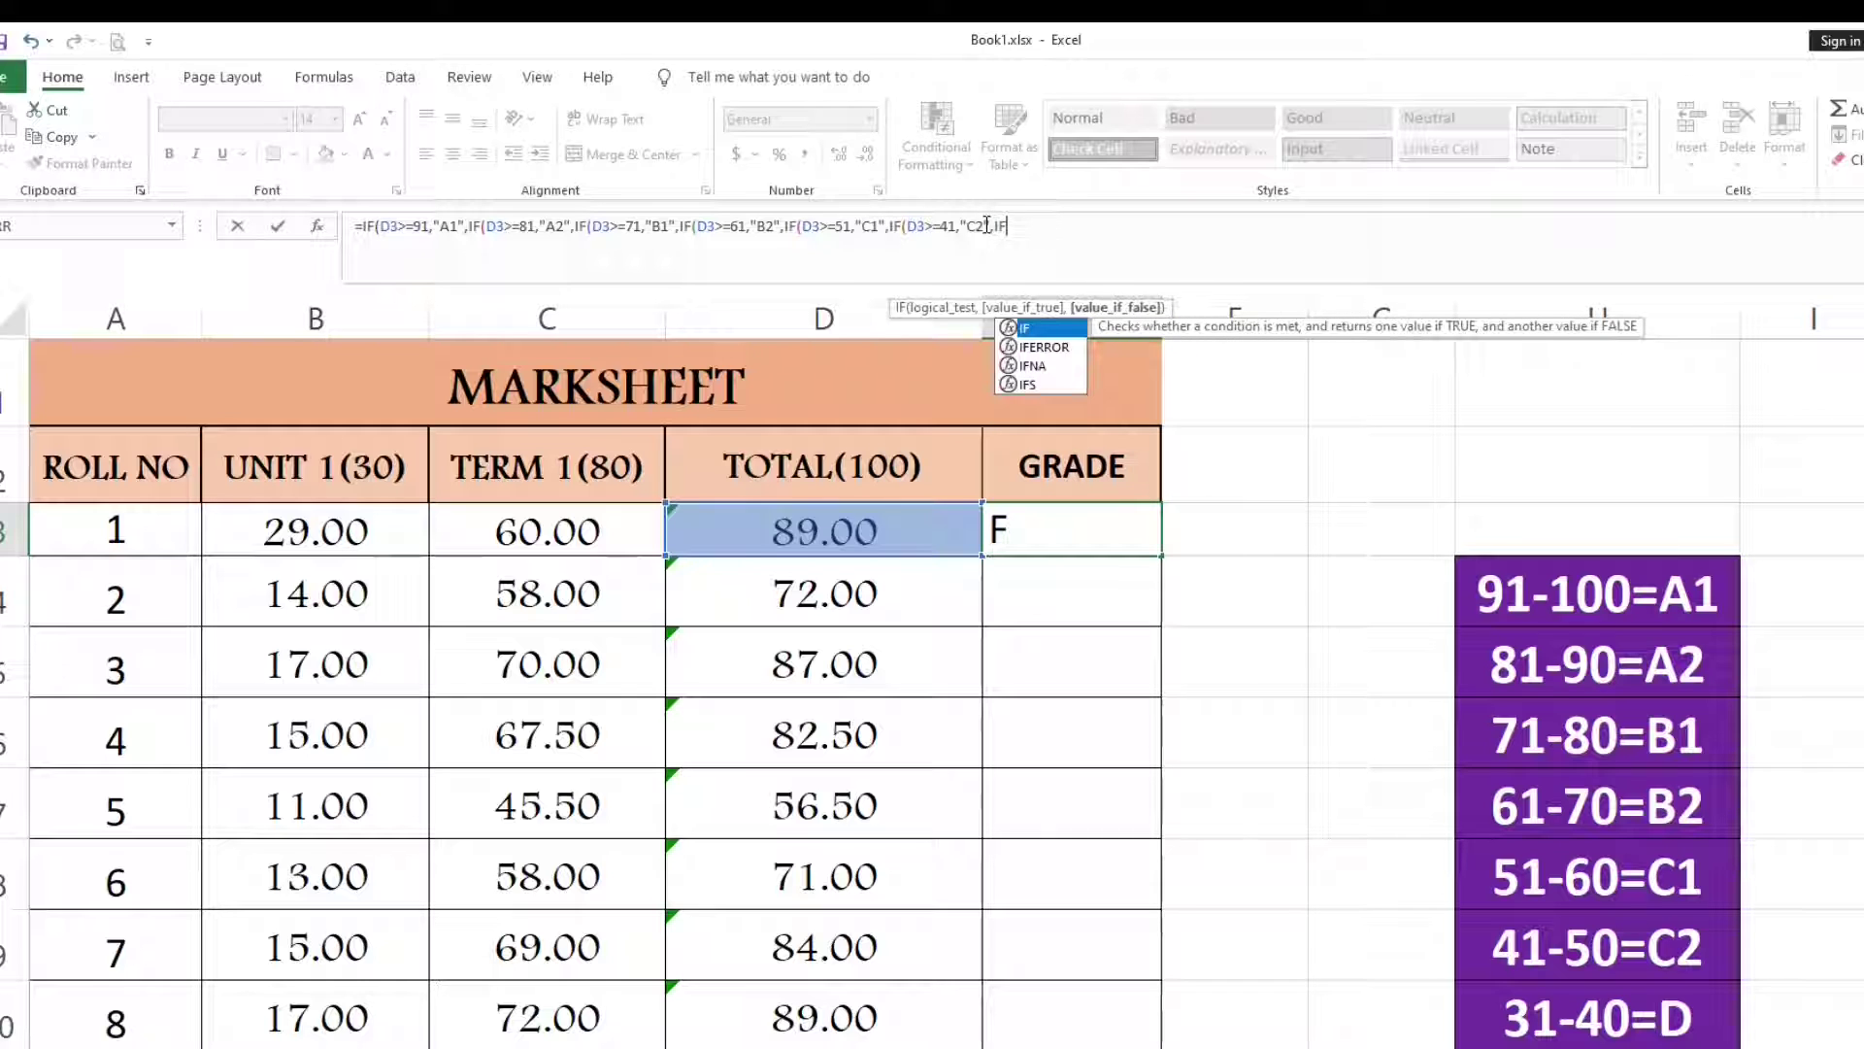
type("(D3")
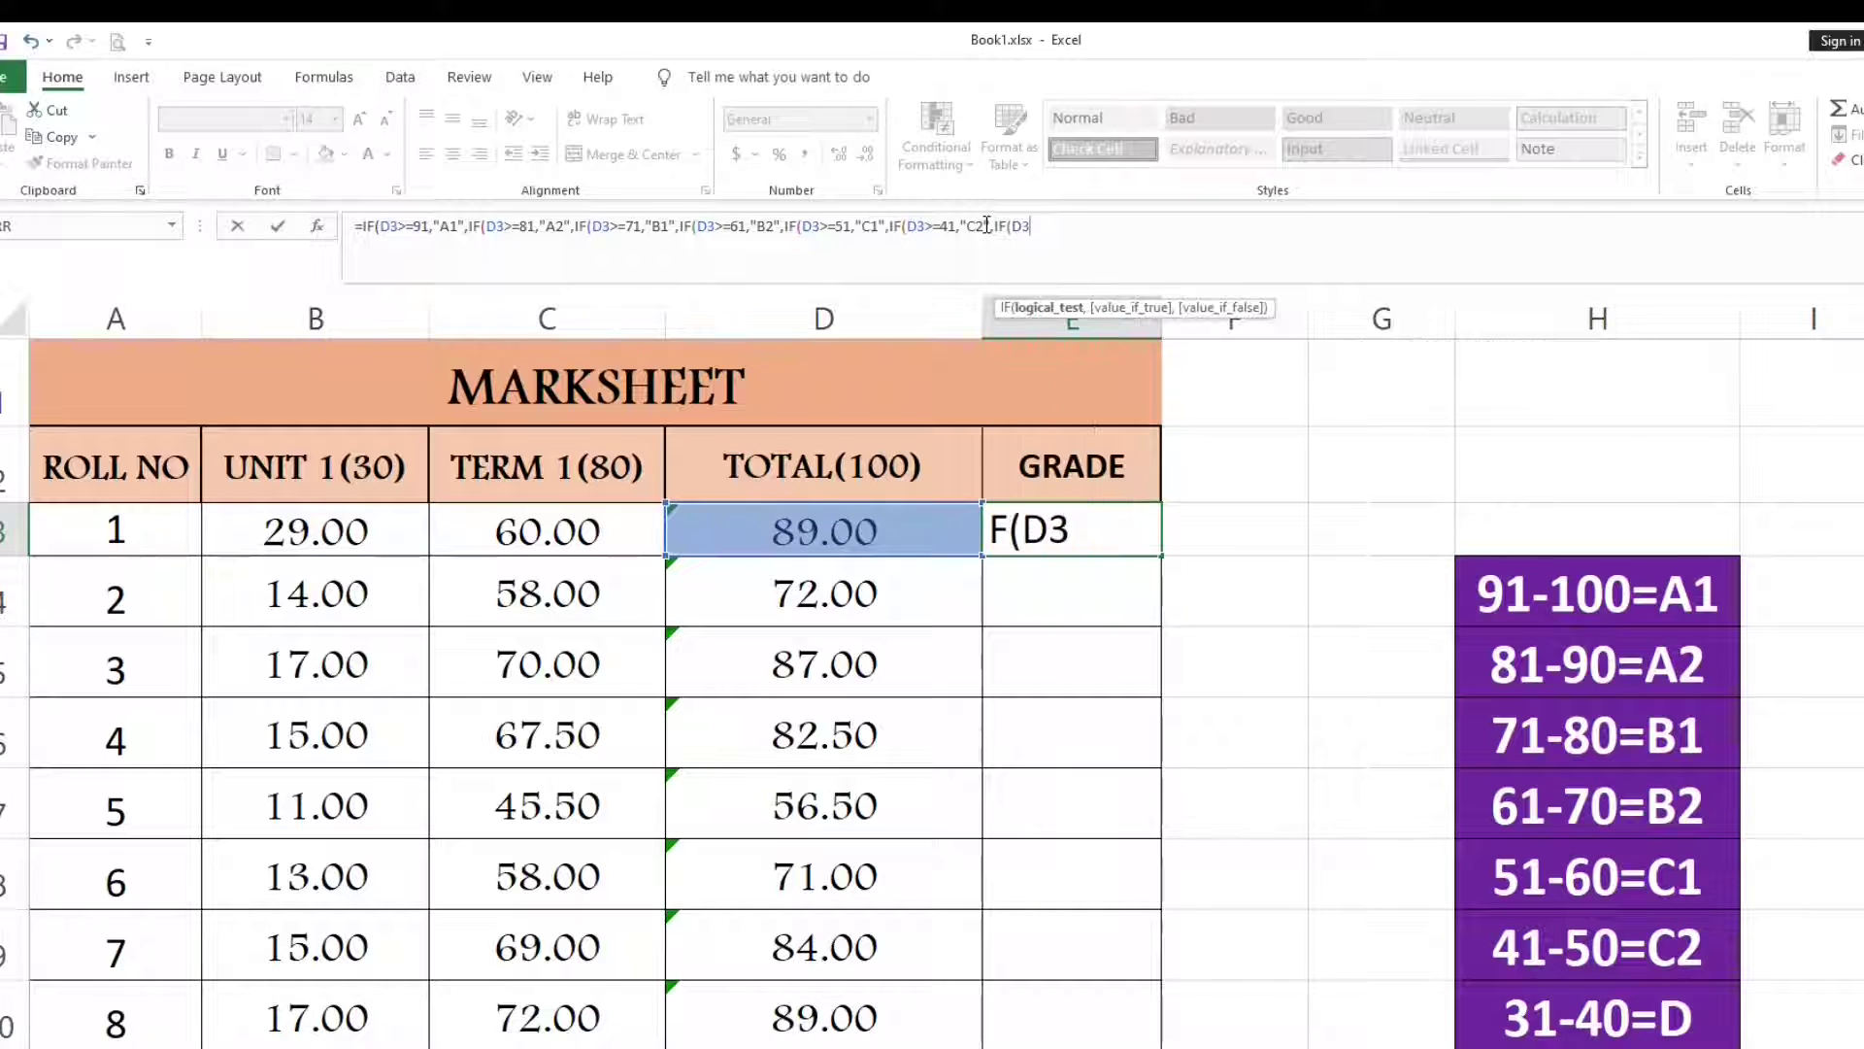
type(">=")
type("31,\"")
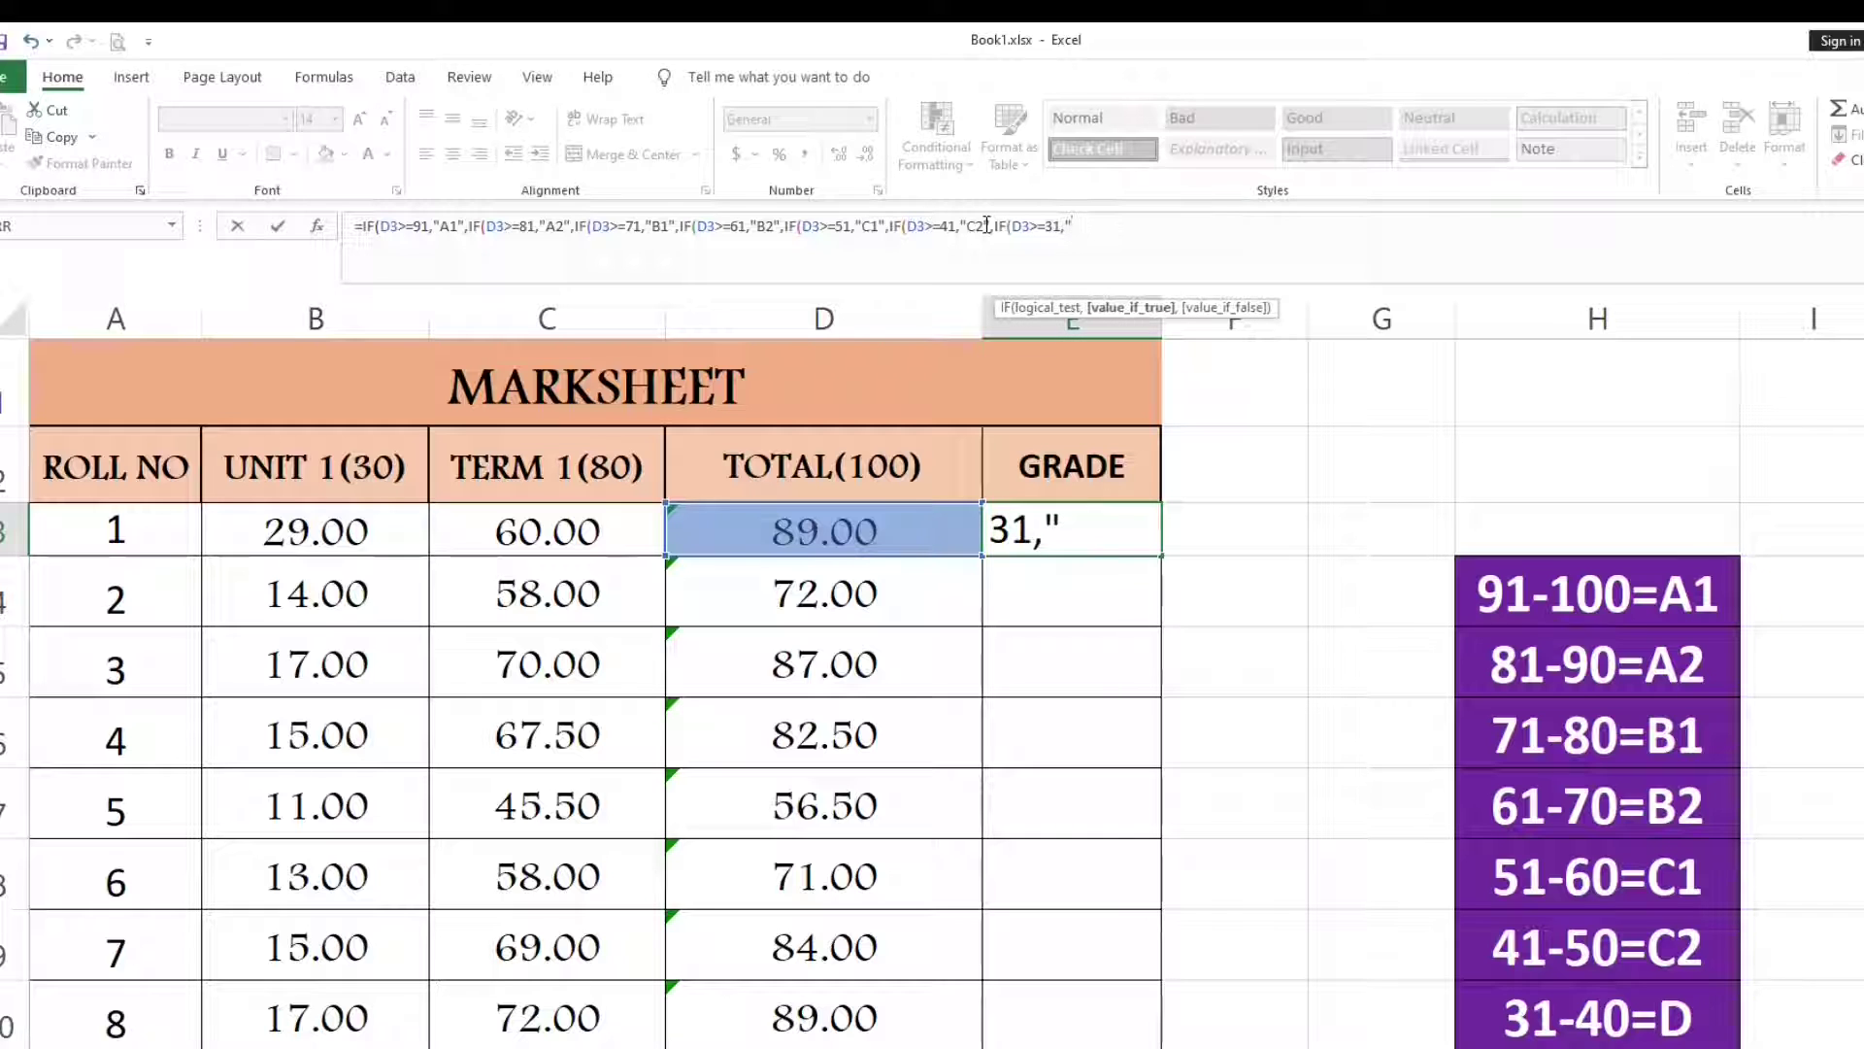
type("D")
- Finish the E3 grade formula with an eighth nested IF returning "E" when D3<=30, and close all eight parentheses
type(",")
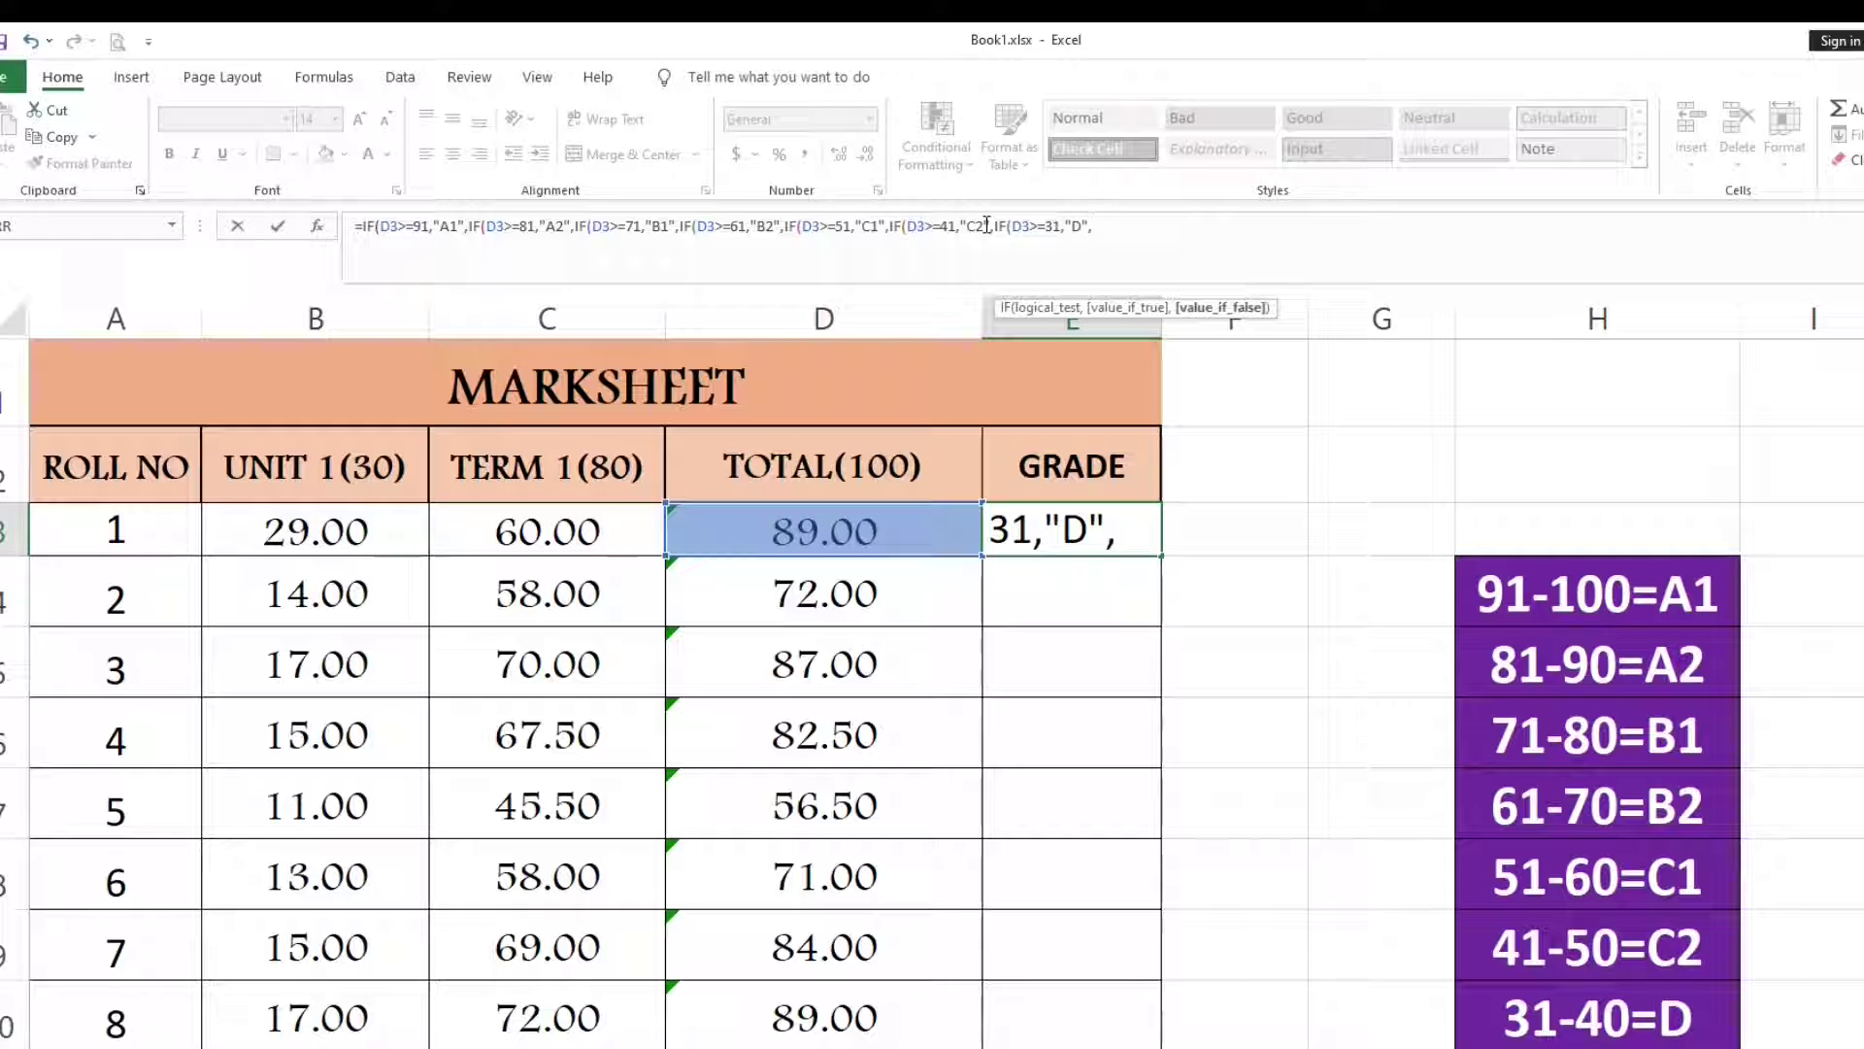
type("IF(D3")
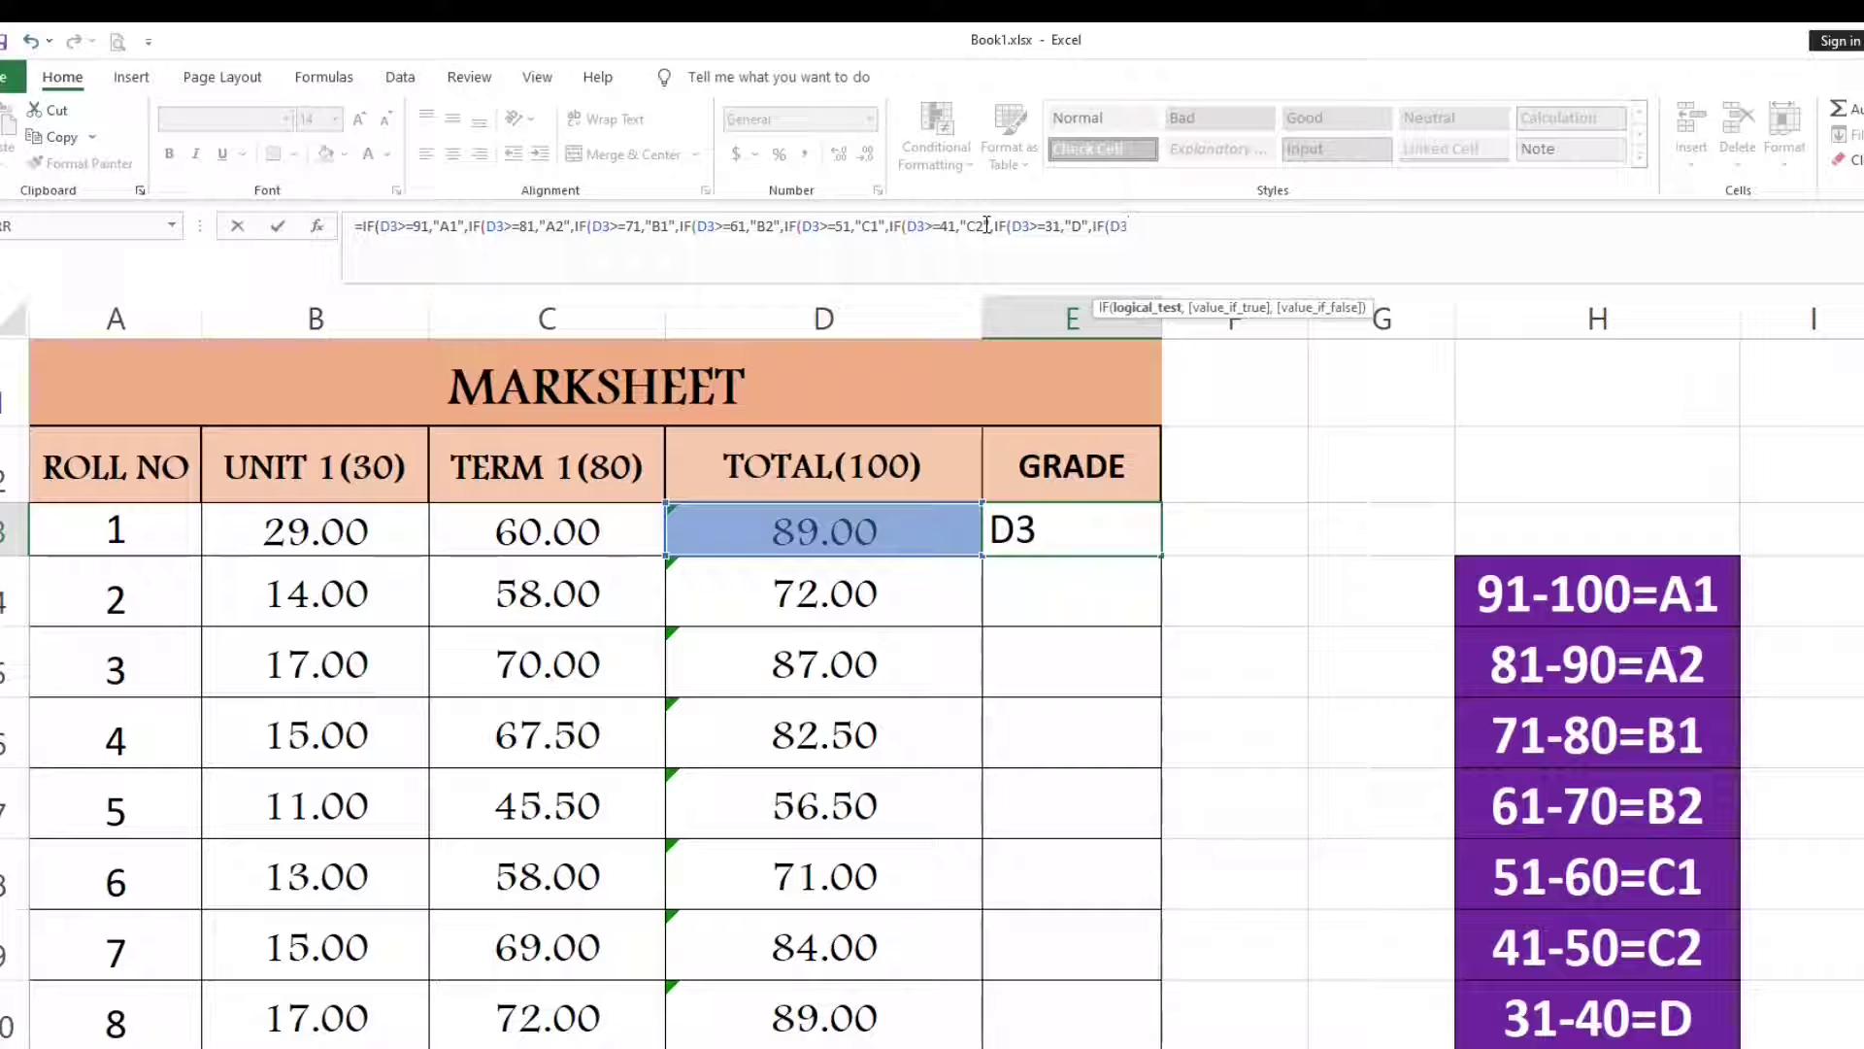
type("<=30")
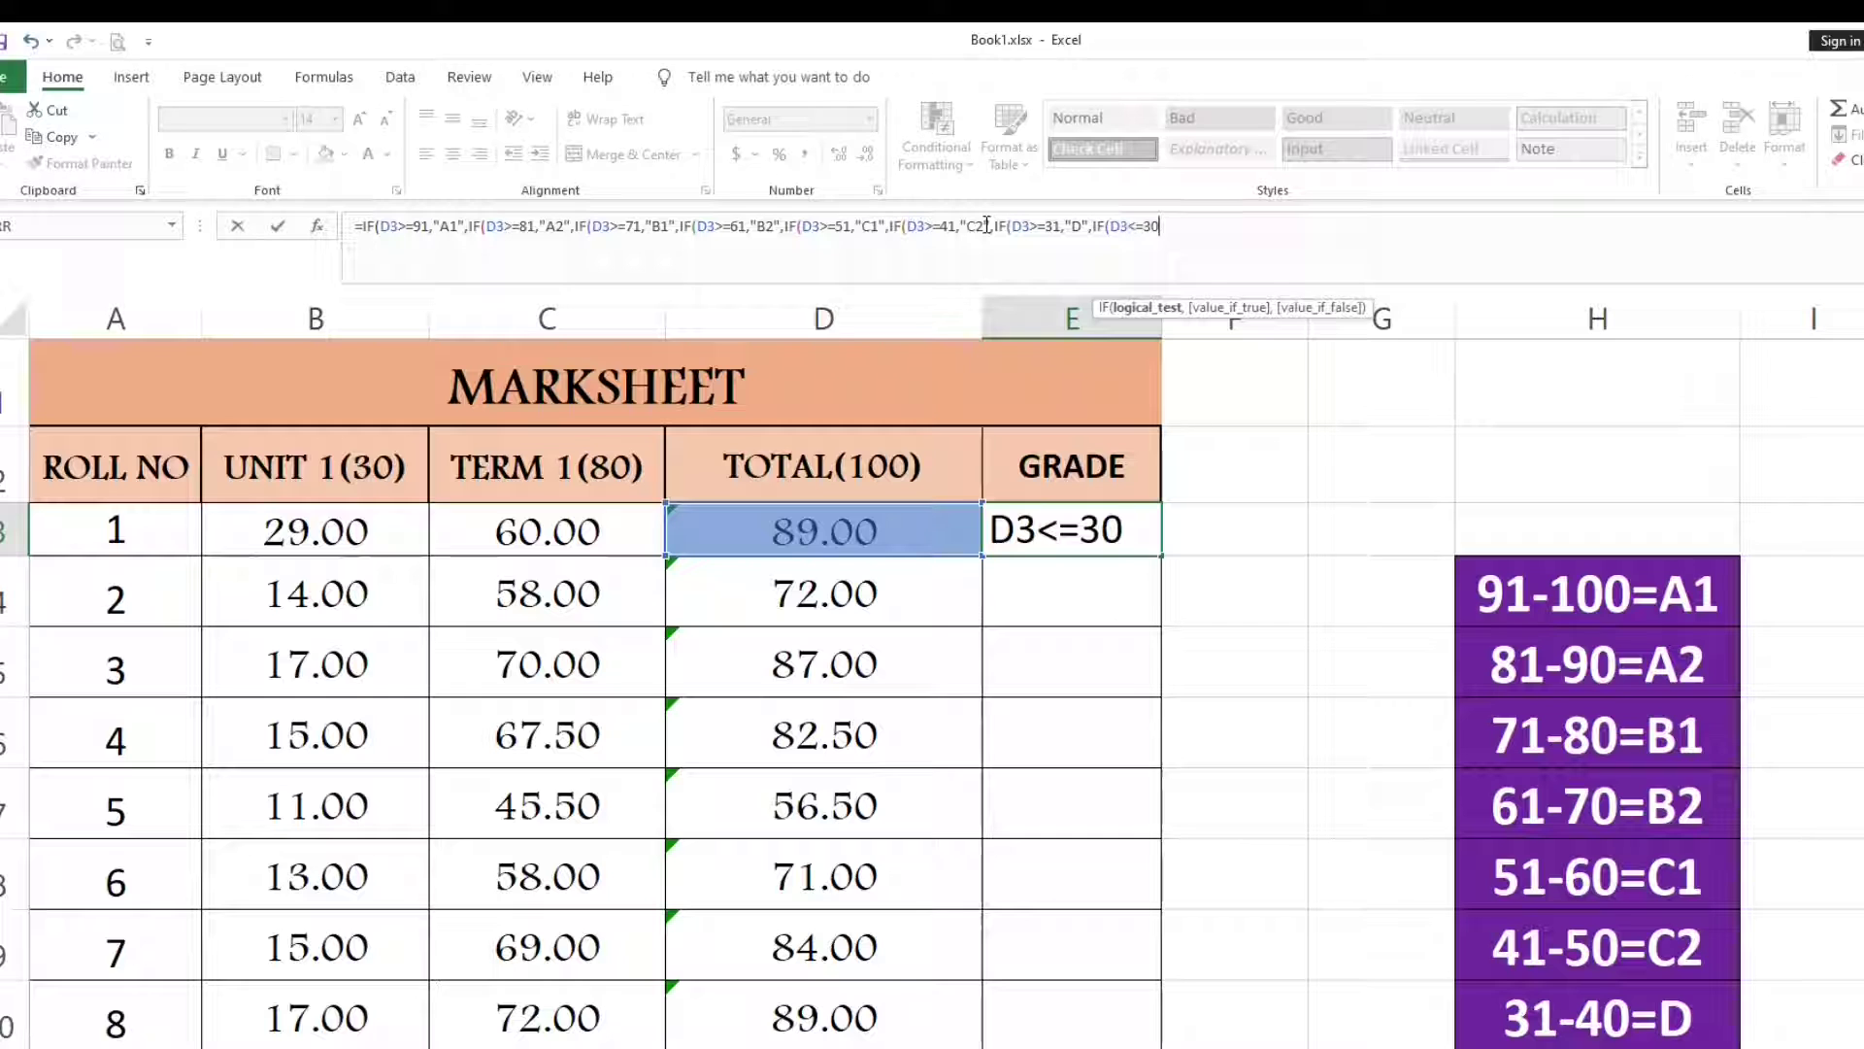
type(",\"E")
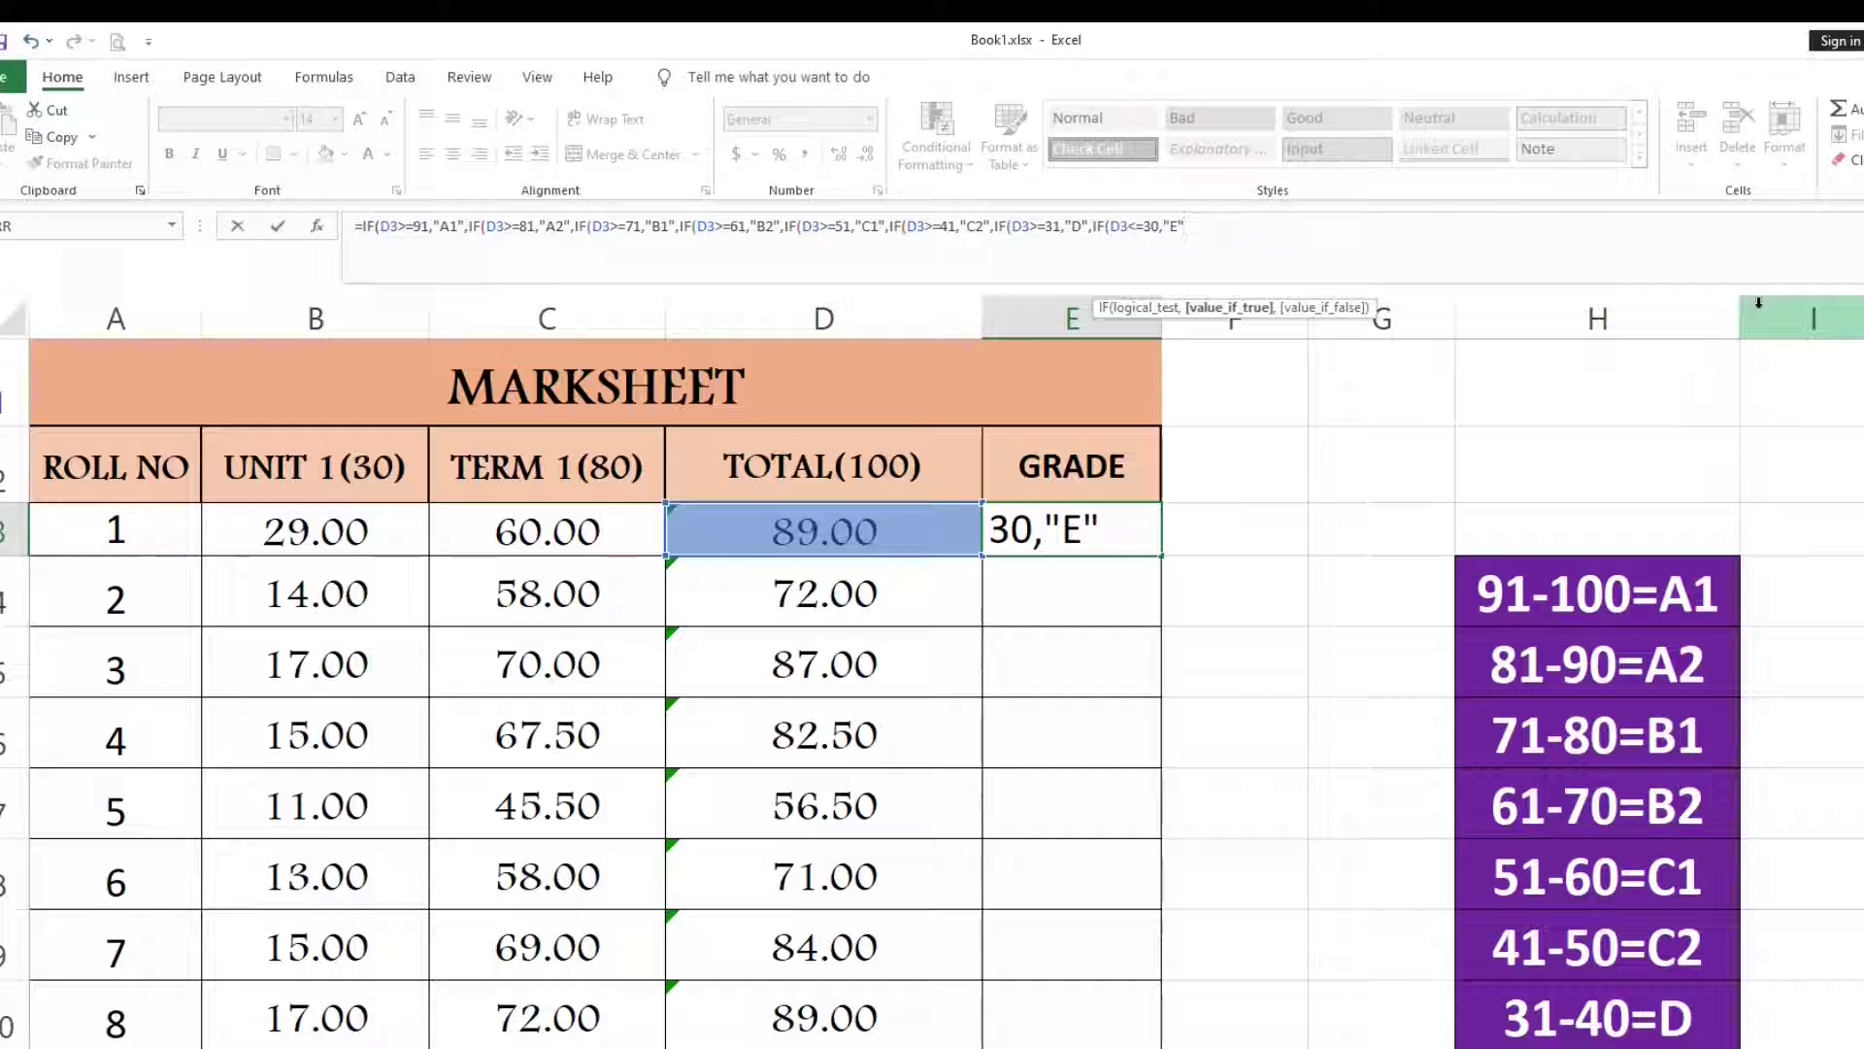
type(")")
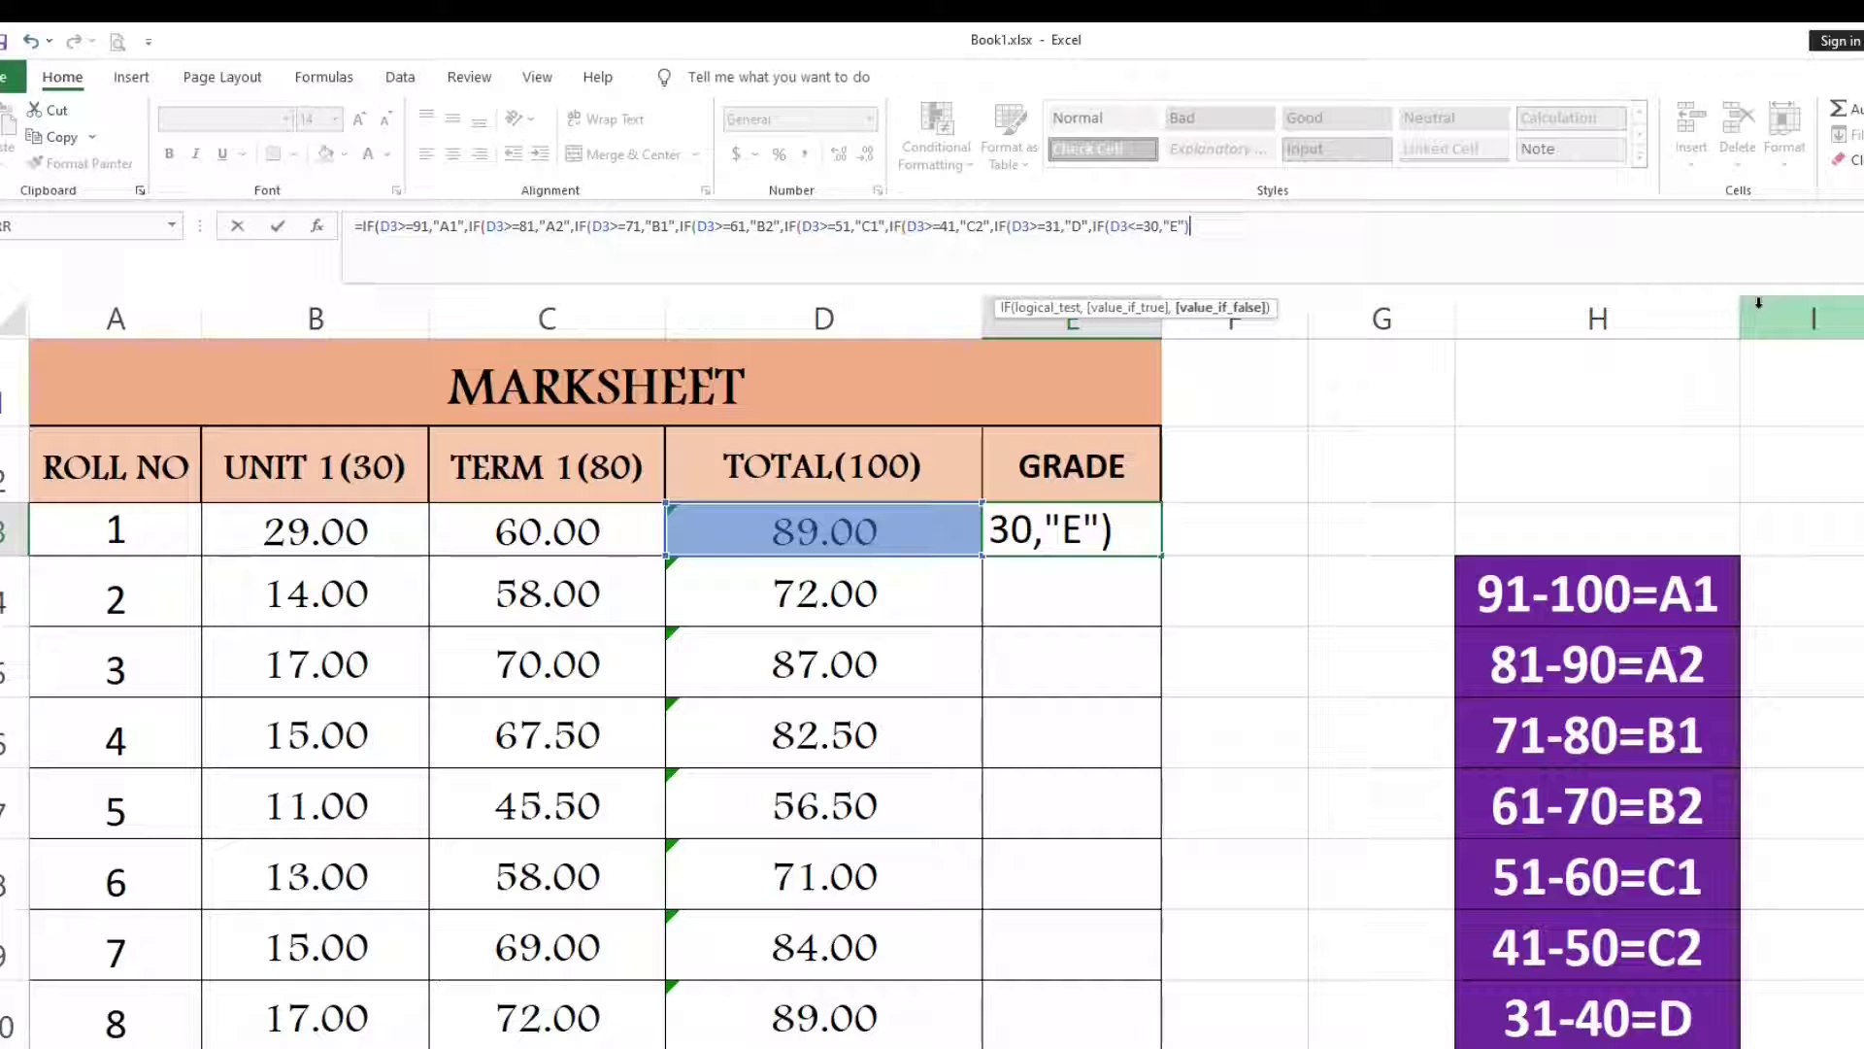
type("))")
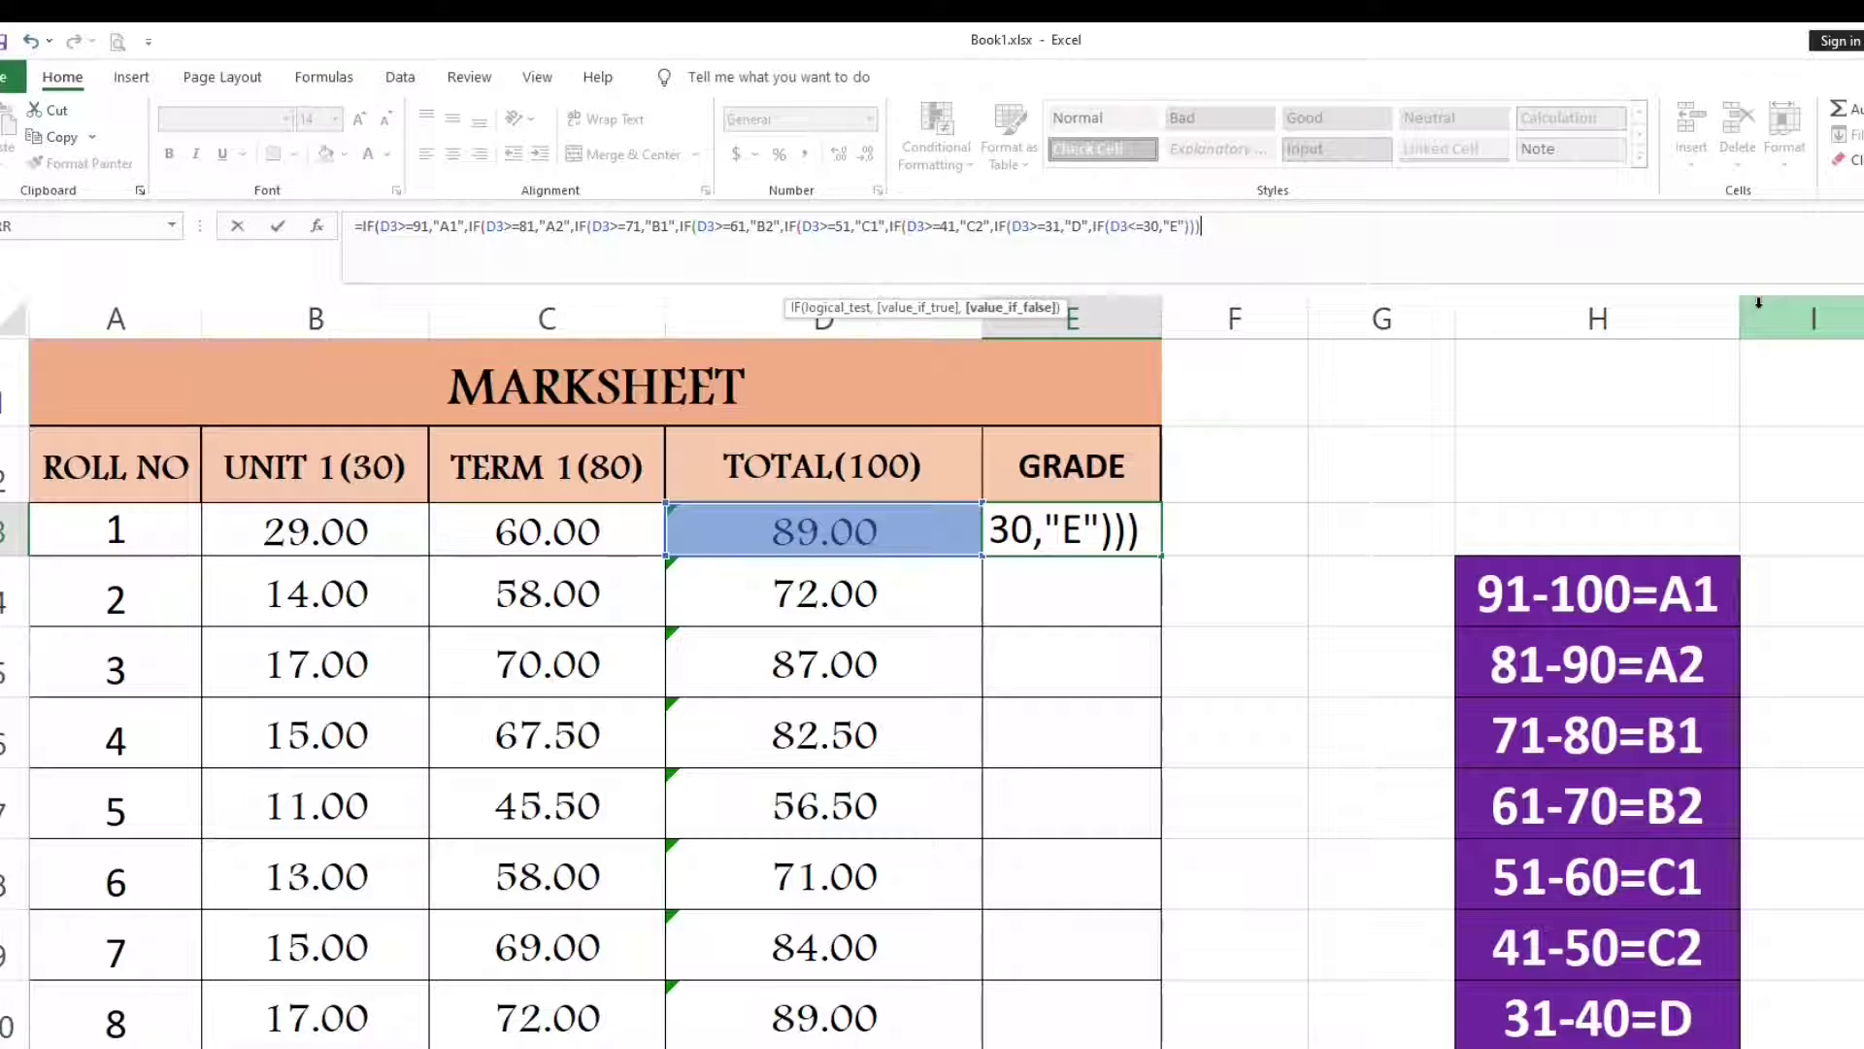
type("))))")
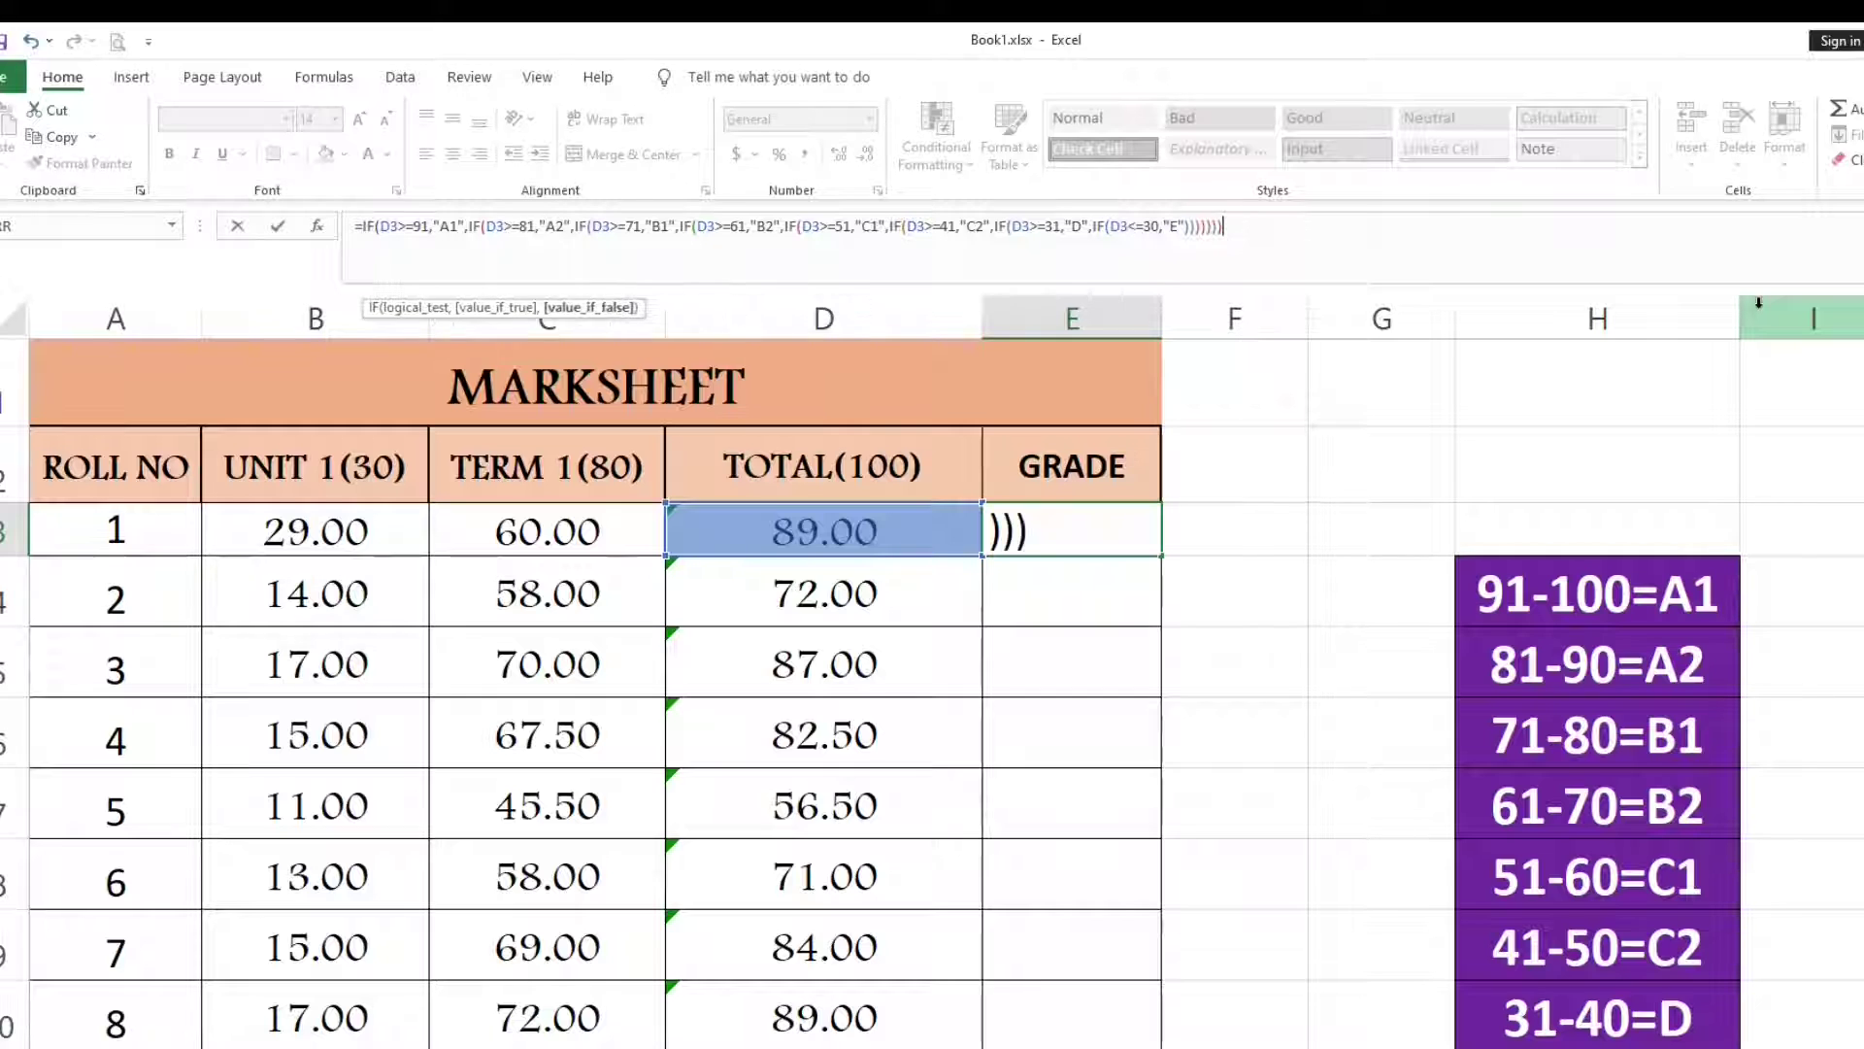
key("Return")
- Copy the E3 grade formula down the GRADE column for all the students and check the copied formula in E4
left_click(1072, 529)
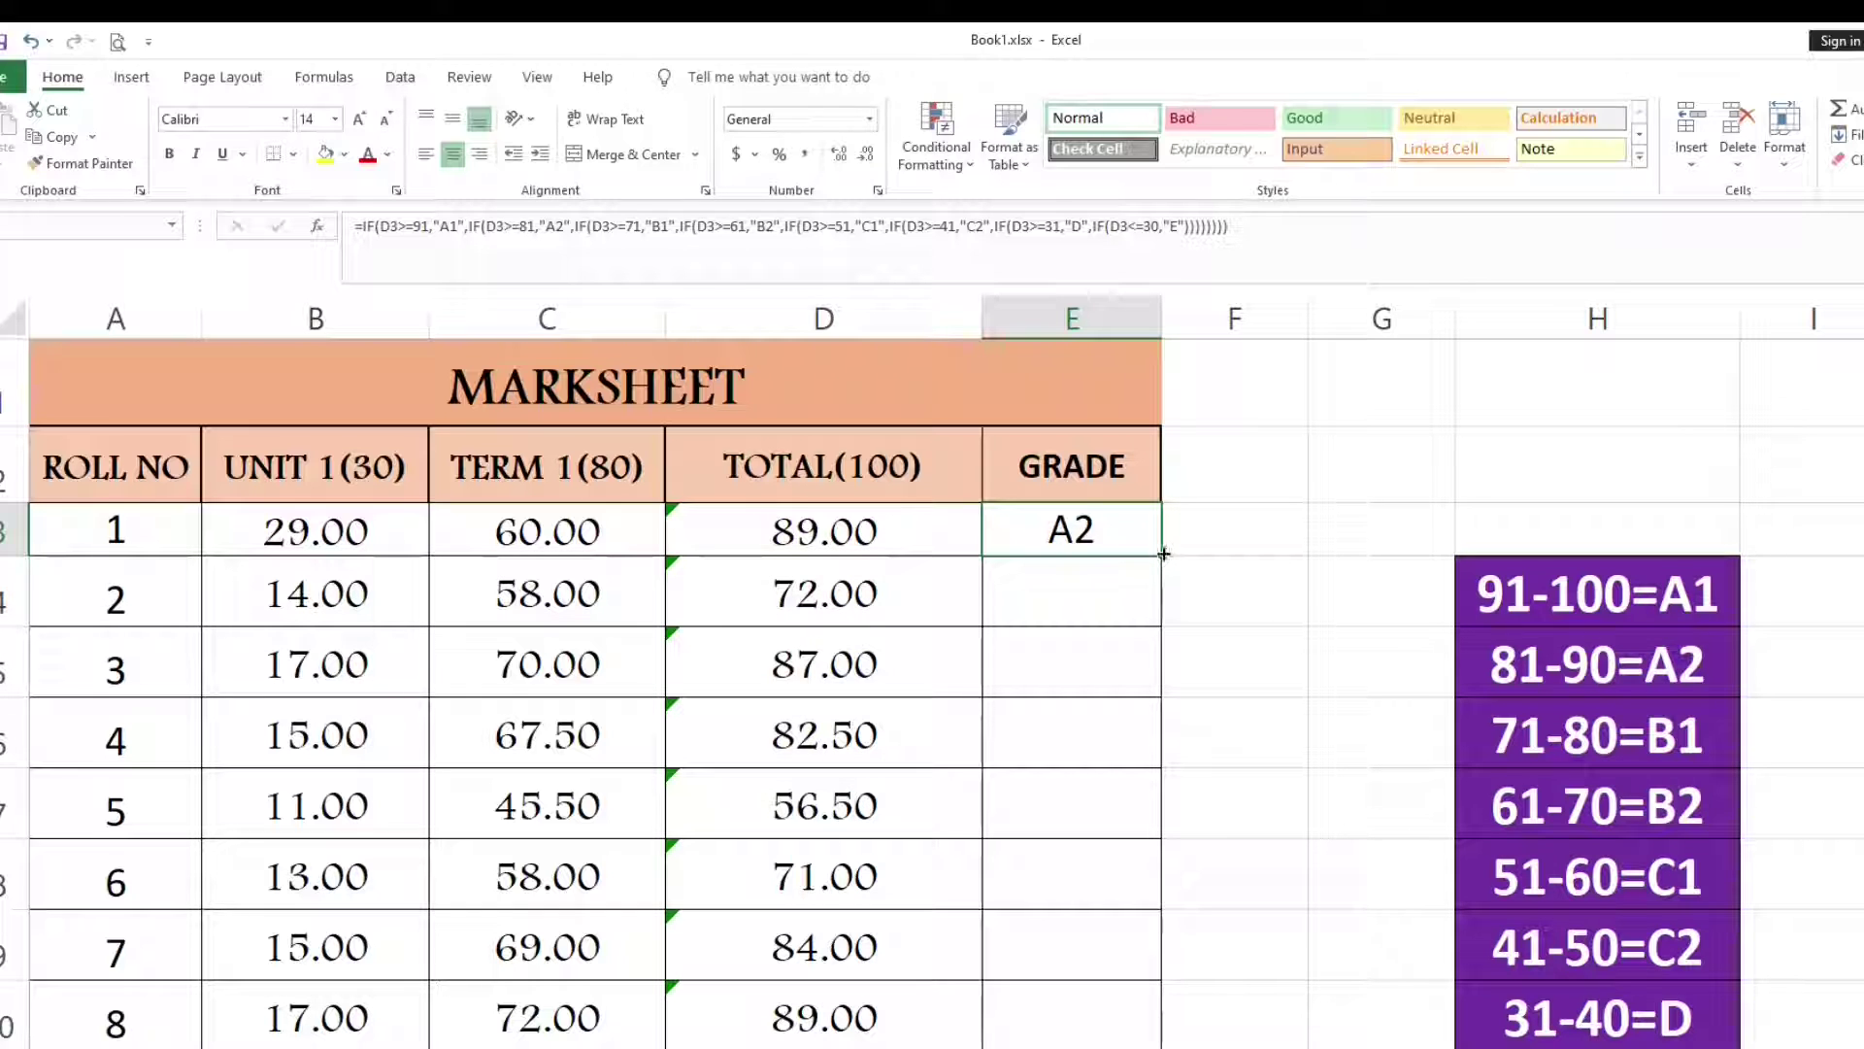
left_click_drag(1162, 555, 1161, 621)
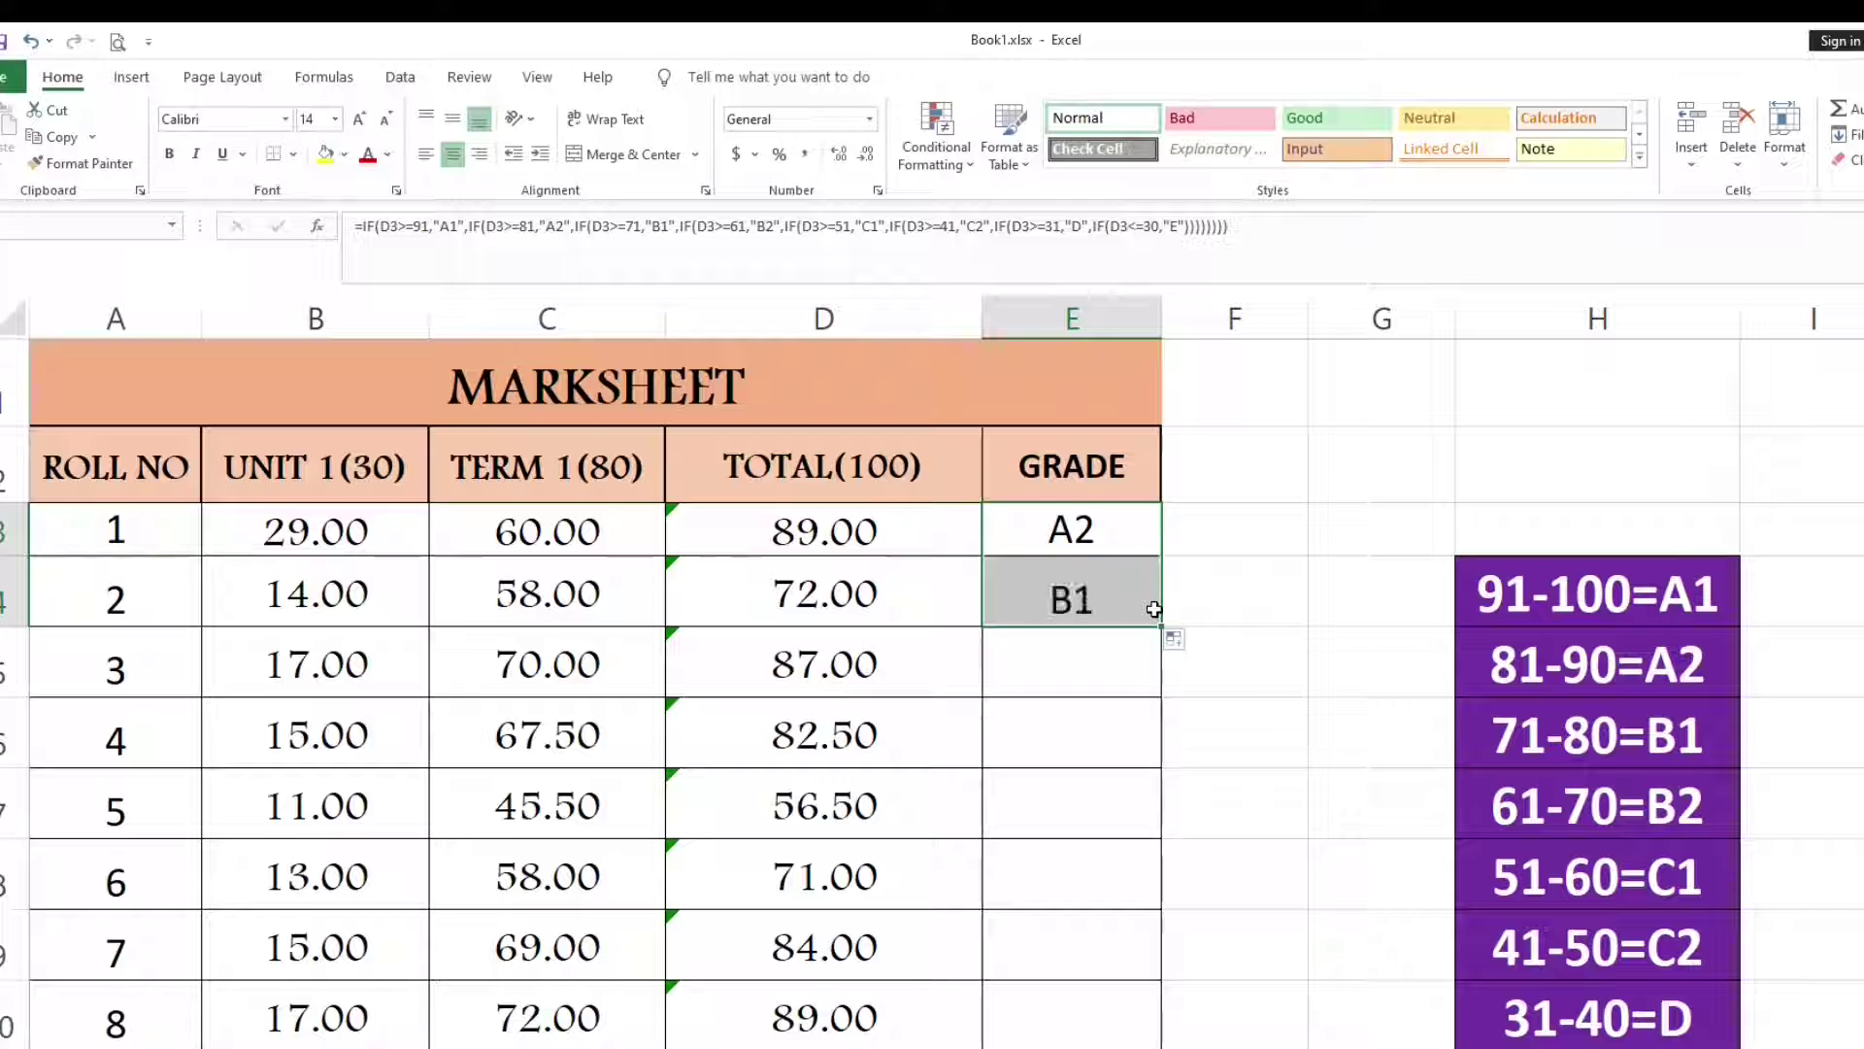
left_click_drag(1162, 628, 1116, 1048)
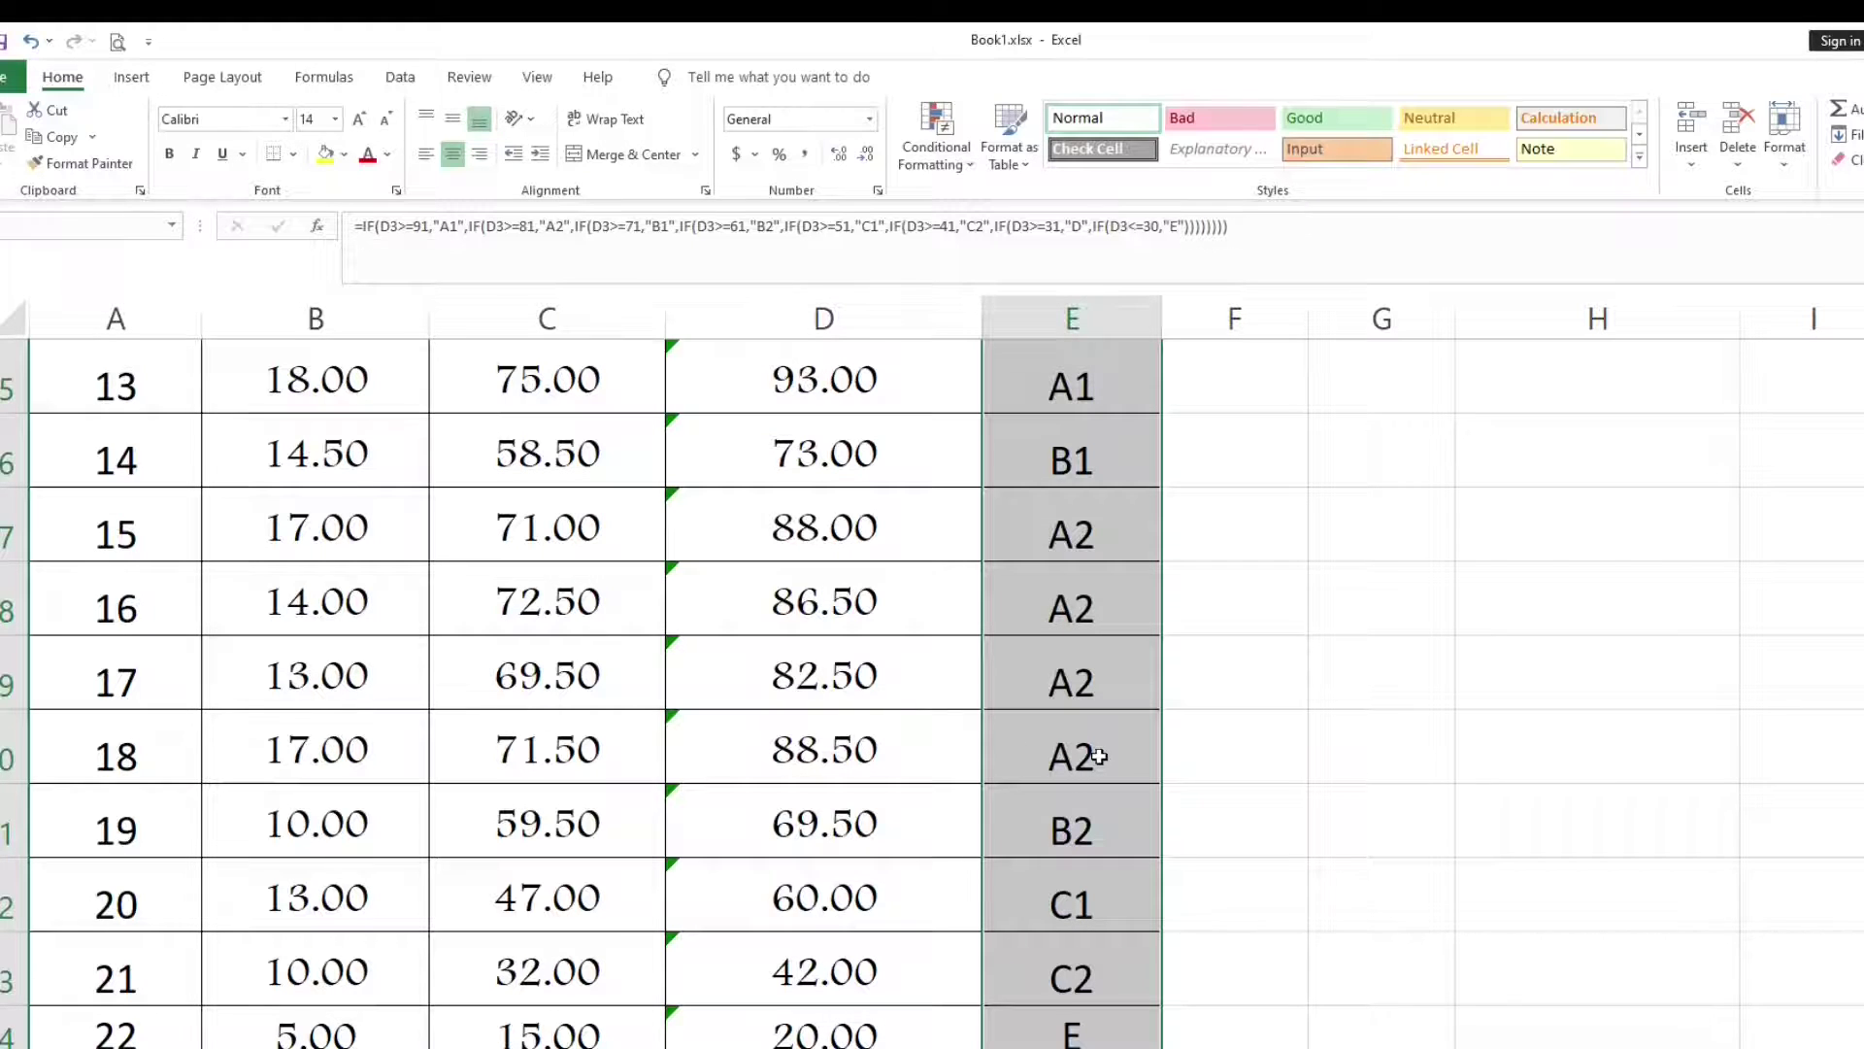
scroll(1047, 765, "up", 5)
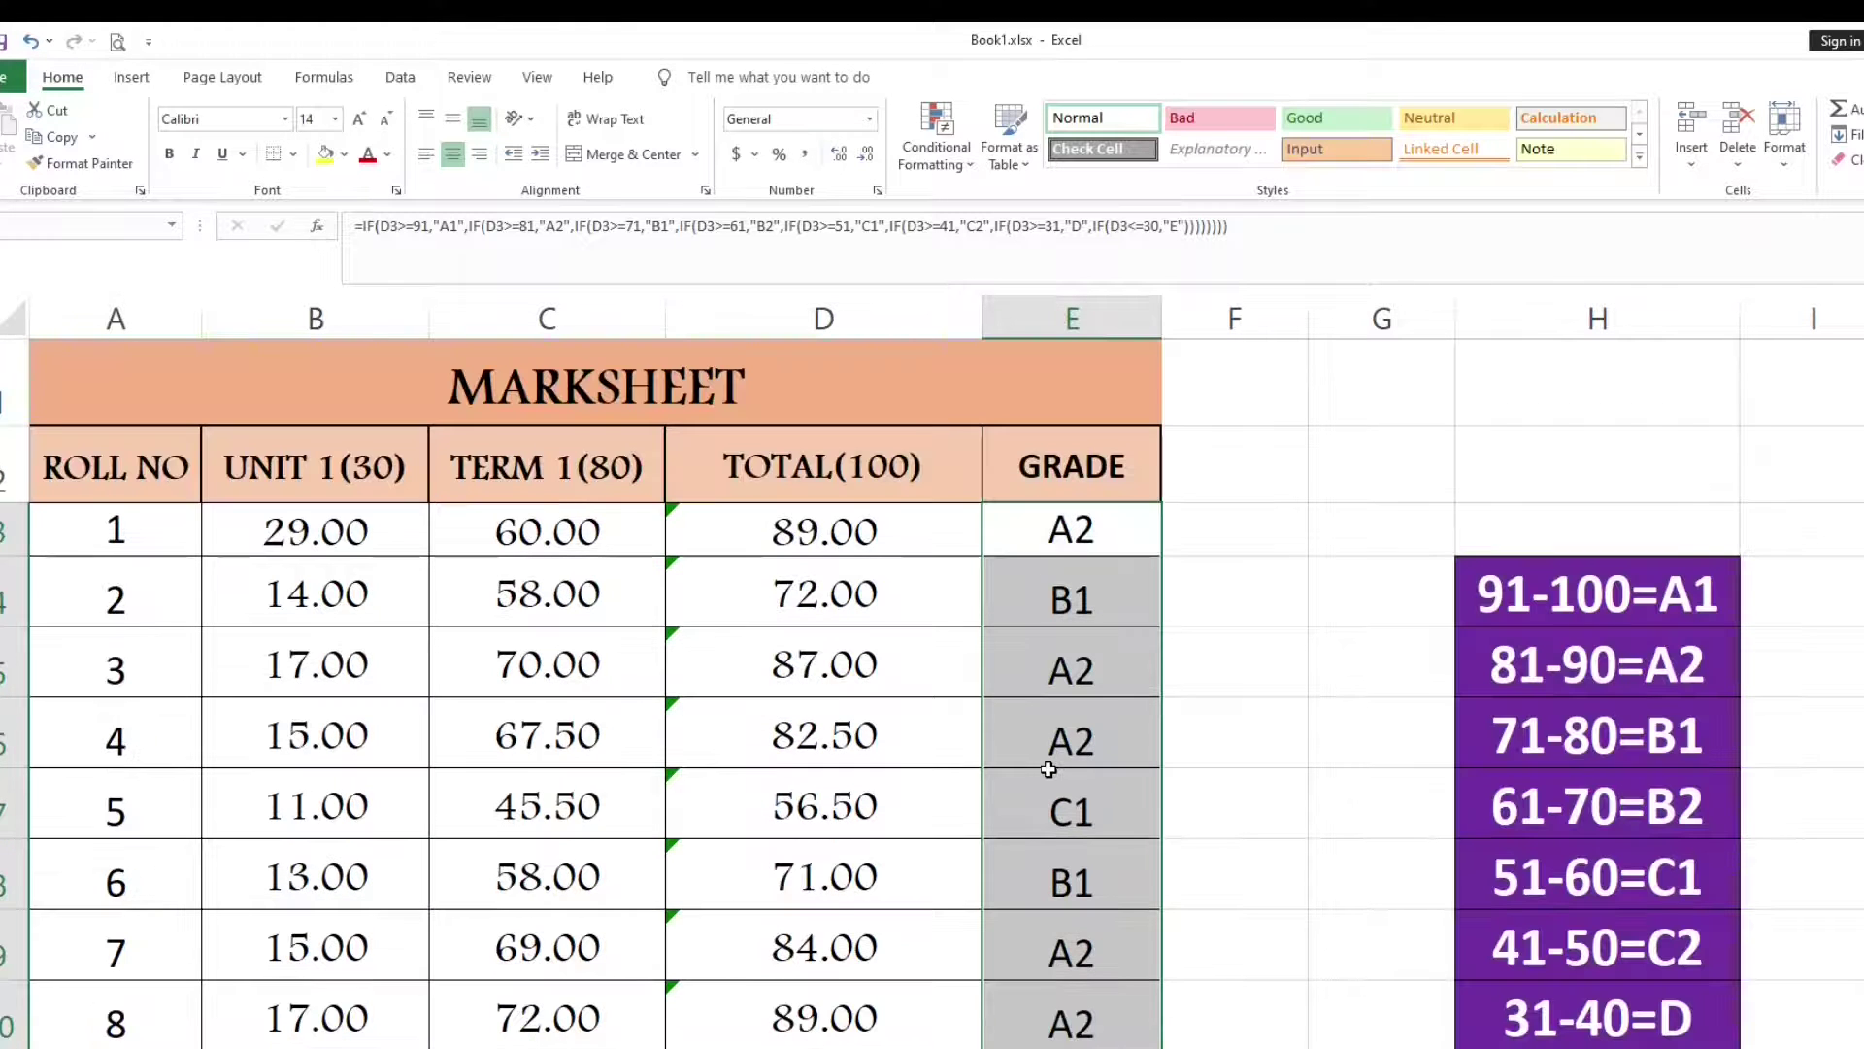
left_click(1095, 595)
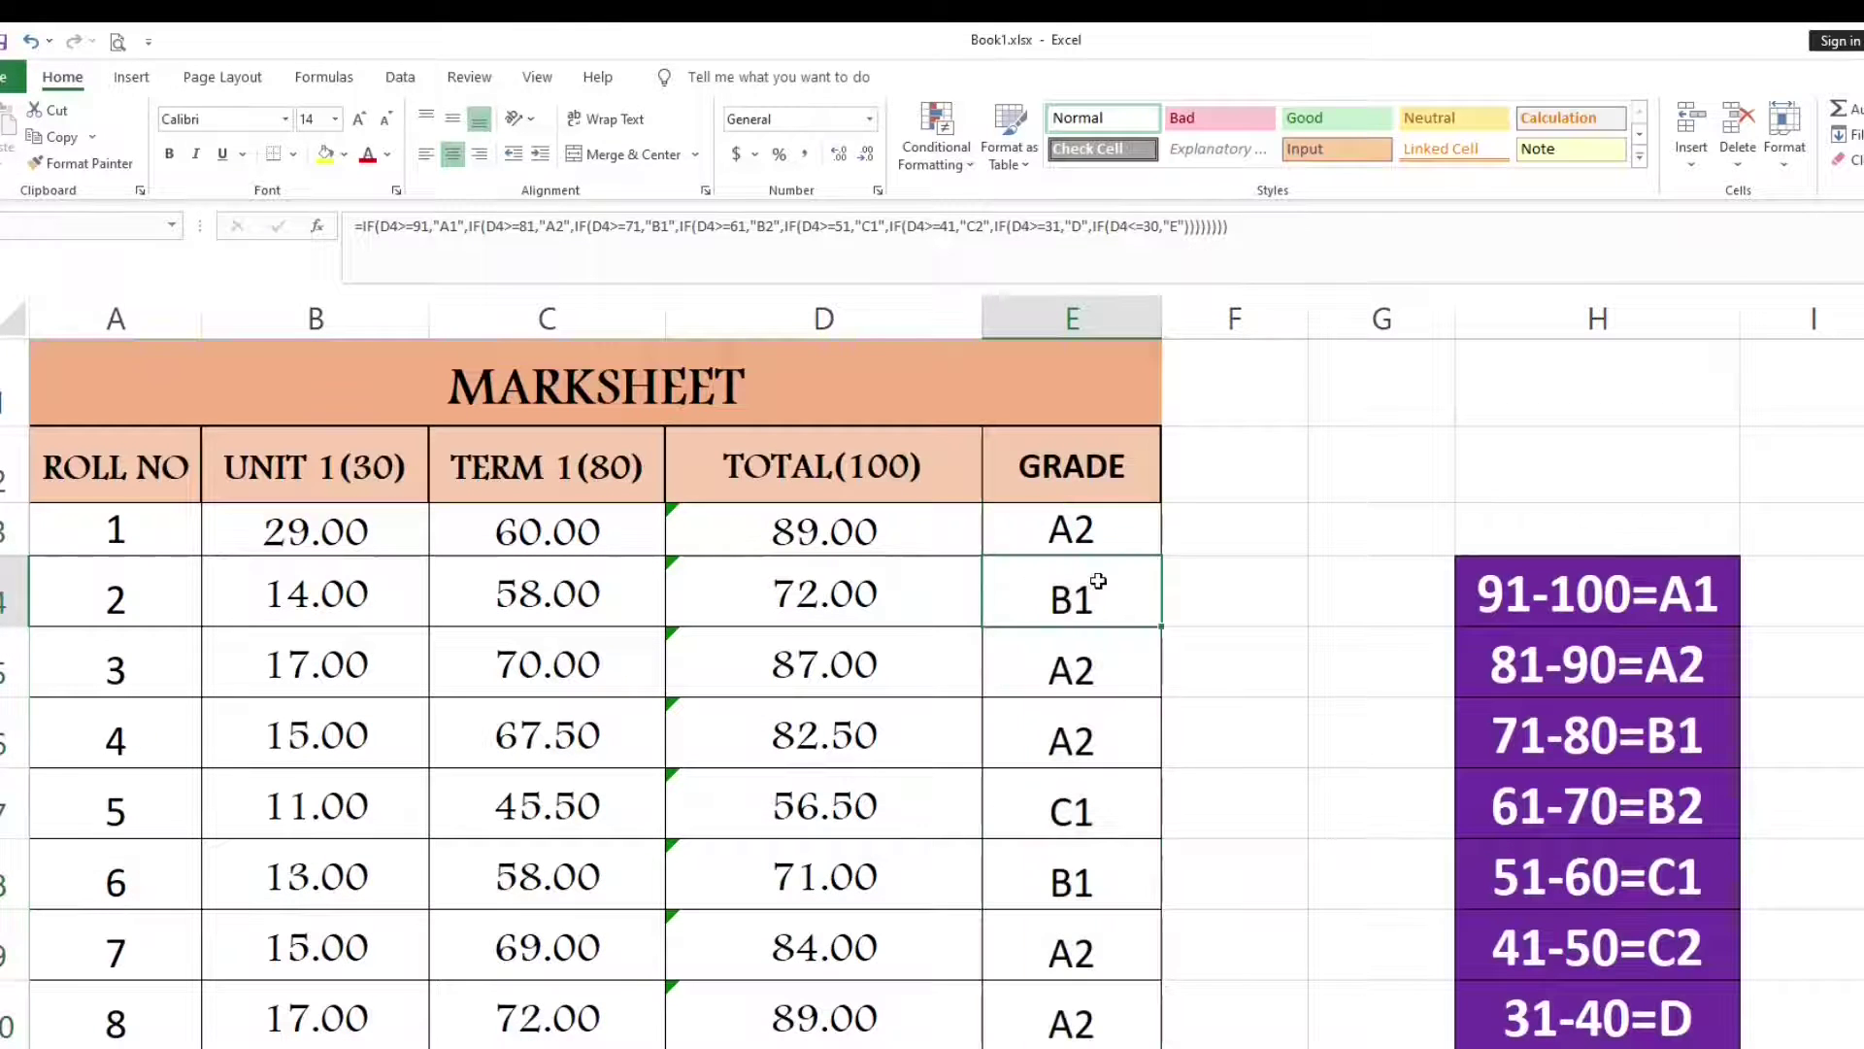
left_click(1091, 534)
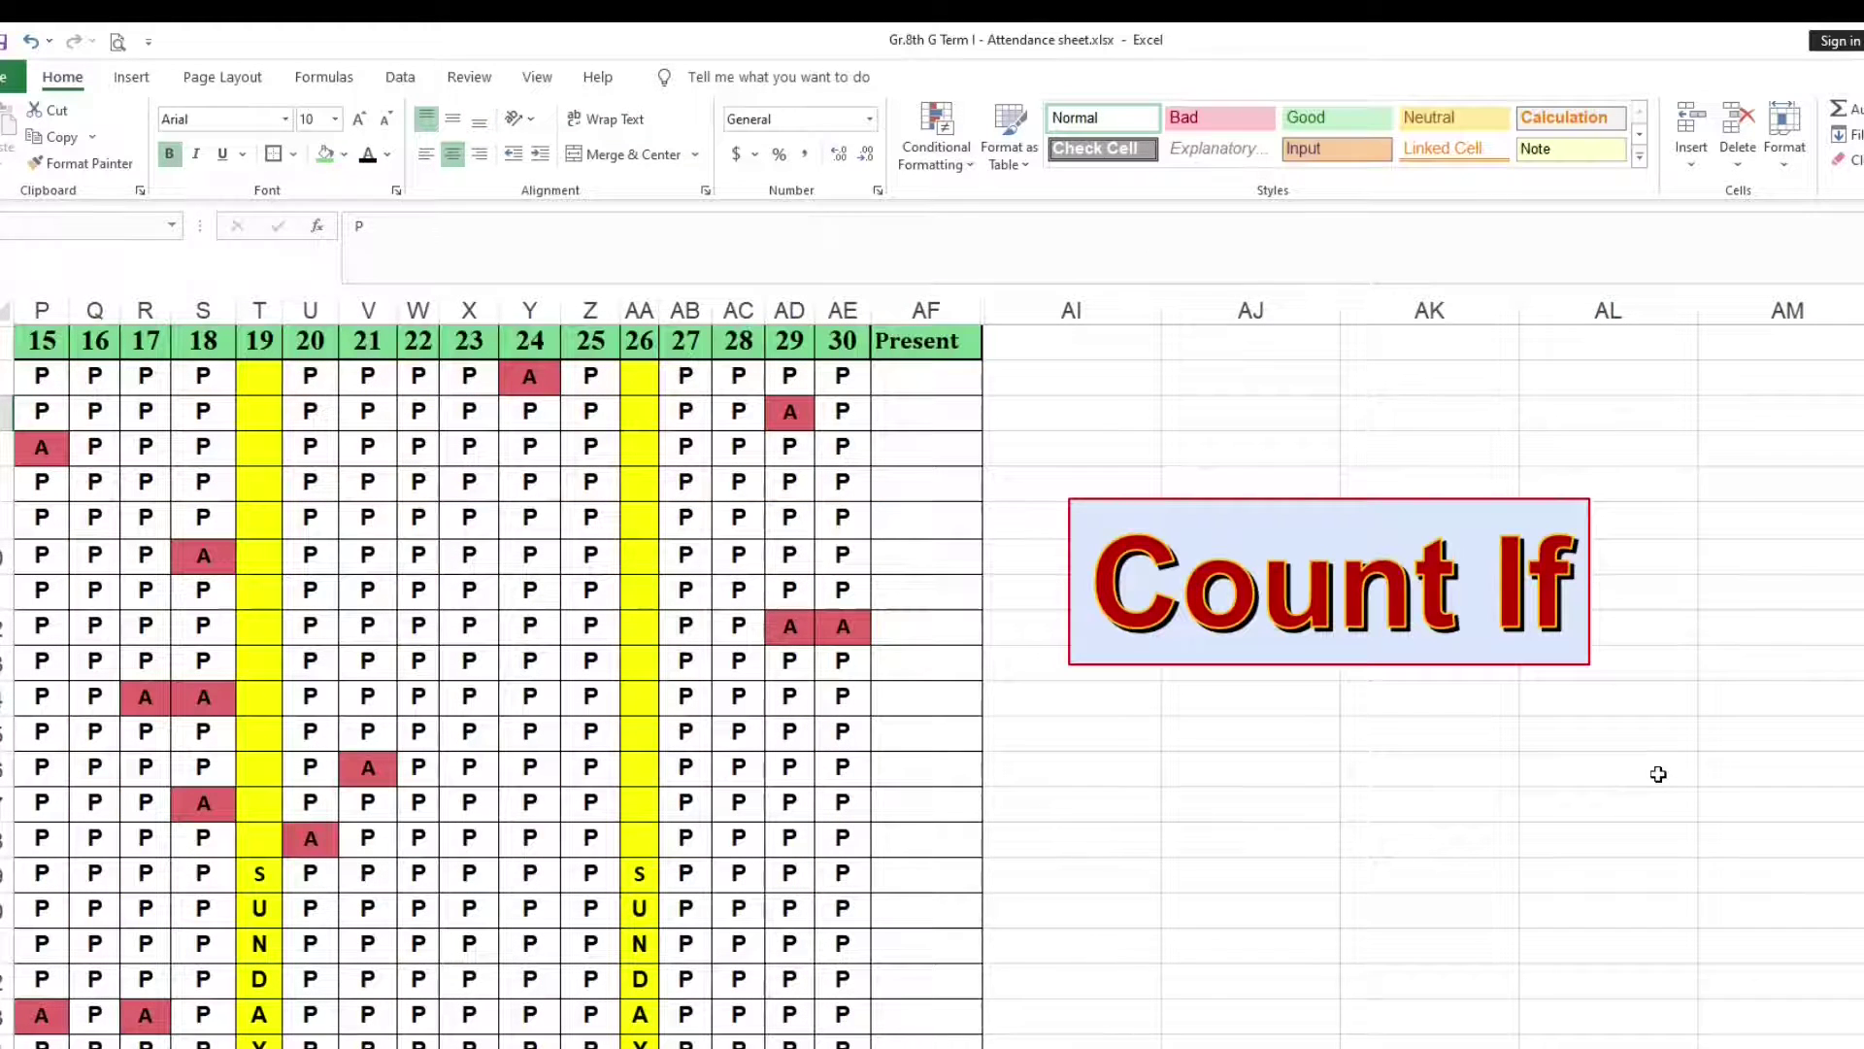
- Examine the Gr.8th G Term I attendance sheet's layout: the day columns with P and A marks and the roll numbers
key("Left")
key("Left")
key("Left")
key("Left")
key("Left")
key("Left")
key("Left")
key("Left")
key("Left")
key("Left")
key("Left")
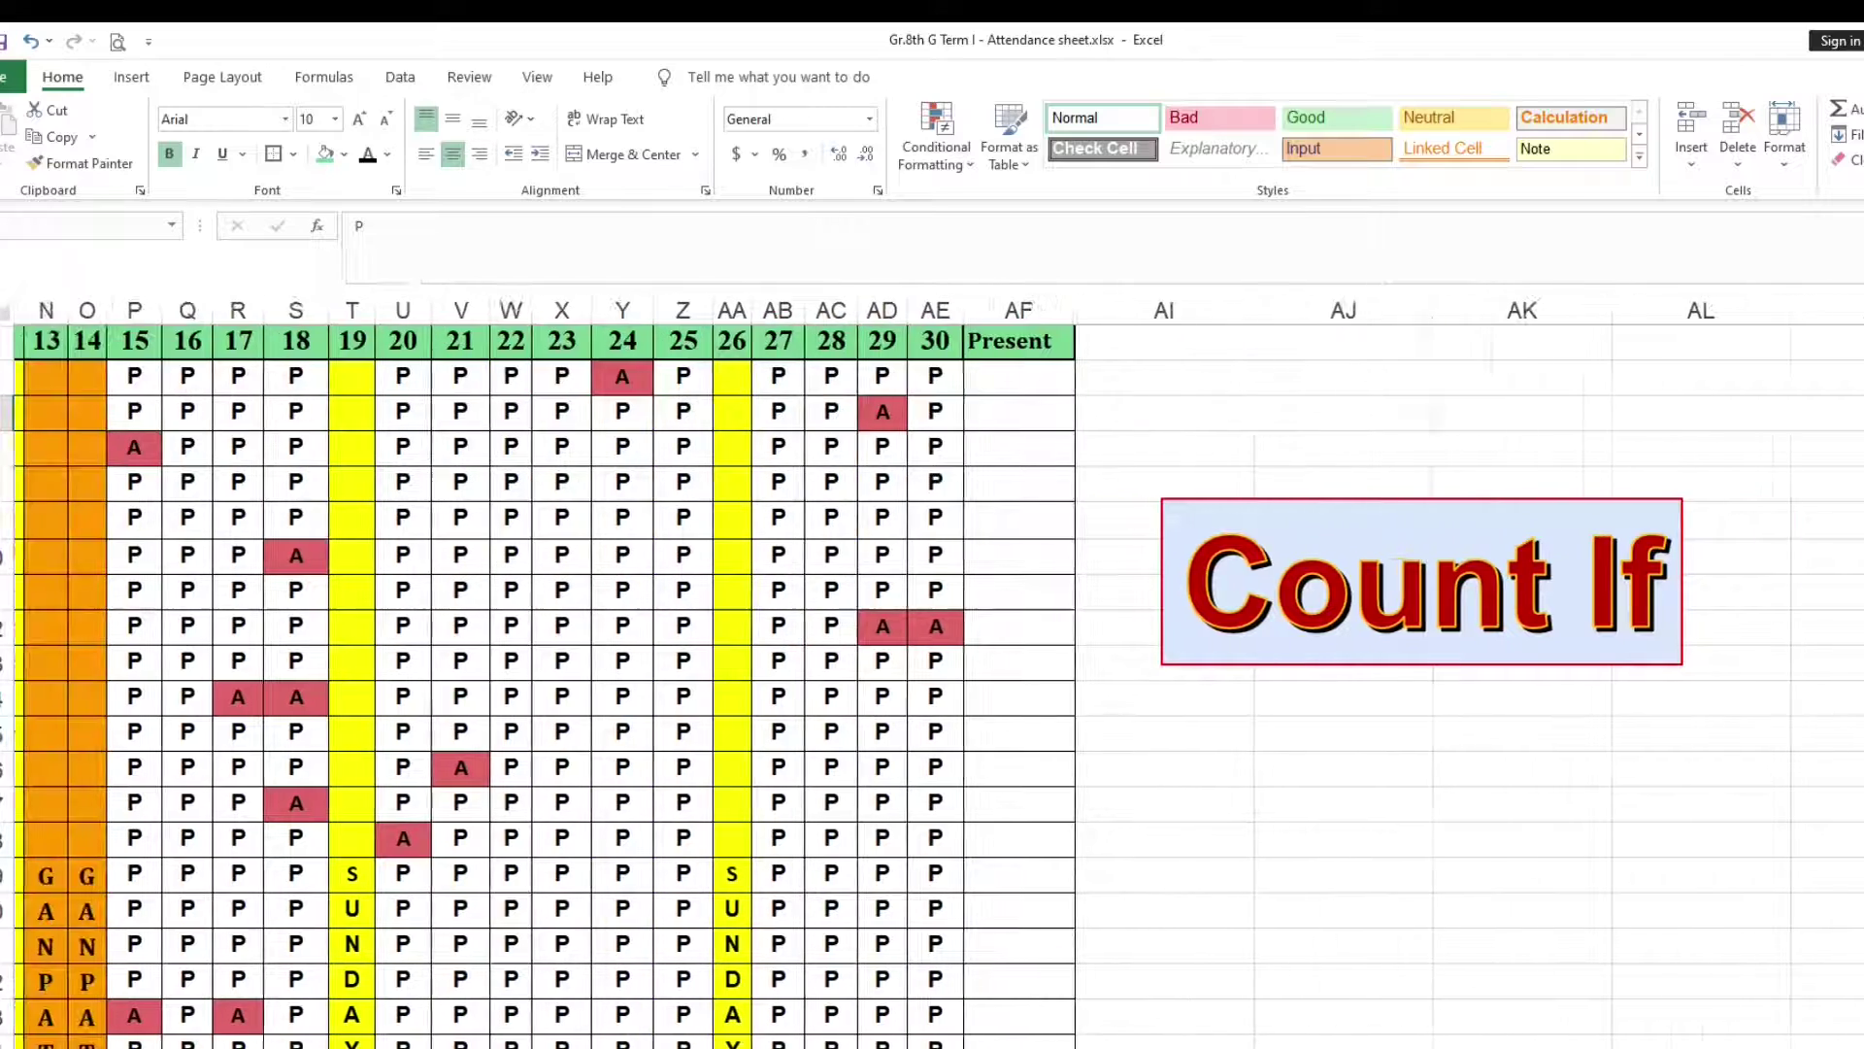
scroll(932, 680, "left", 3)
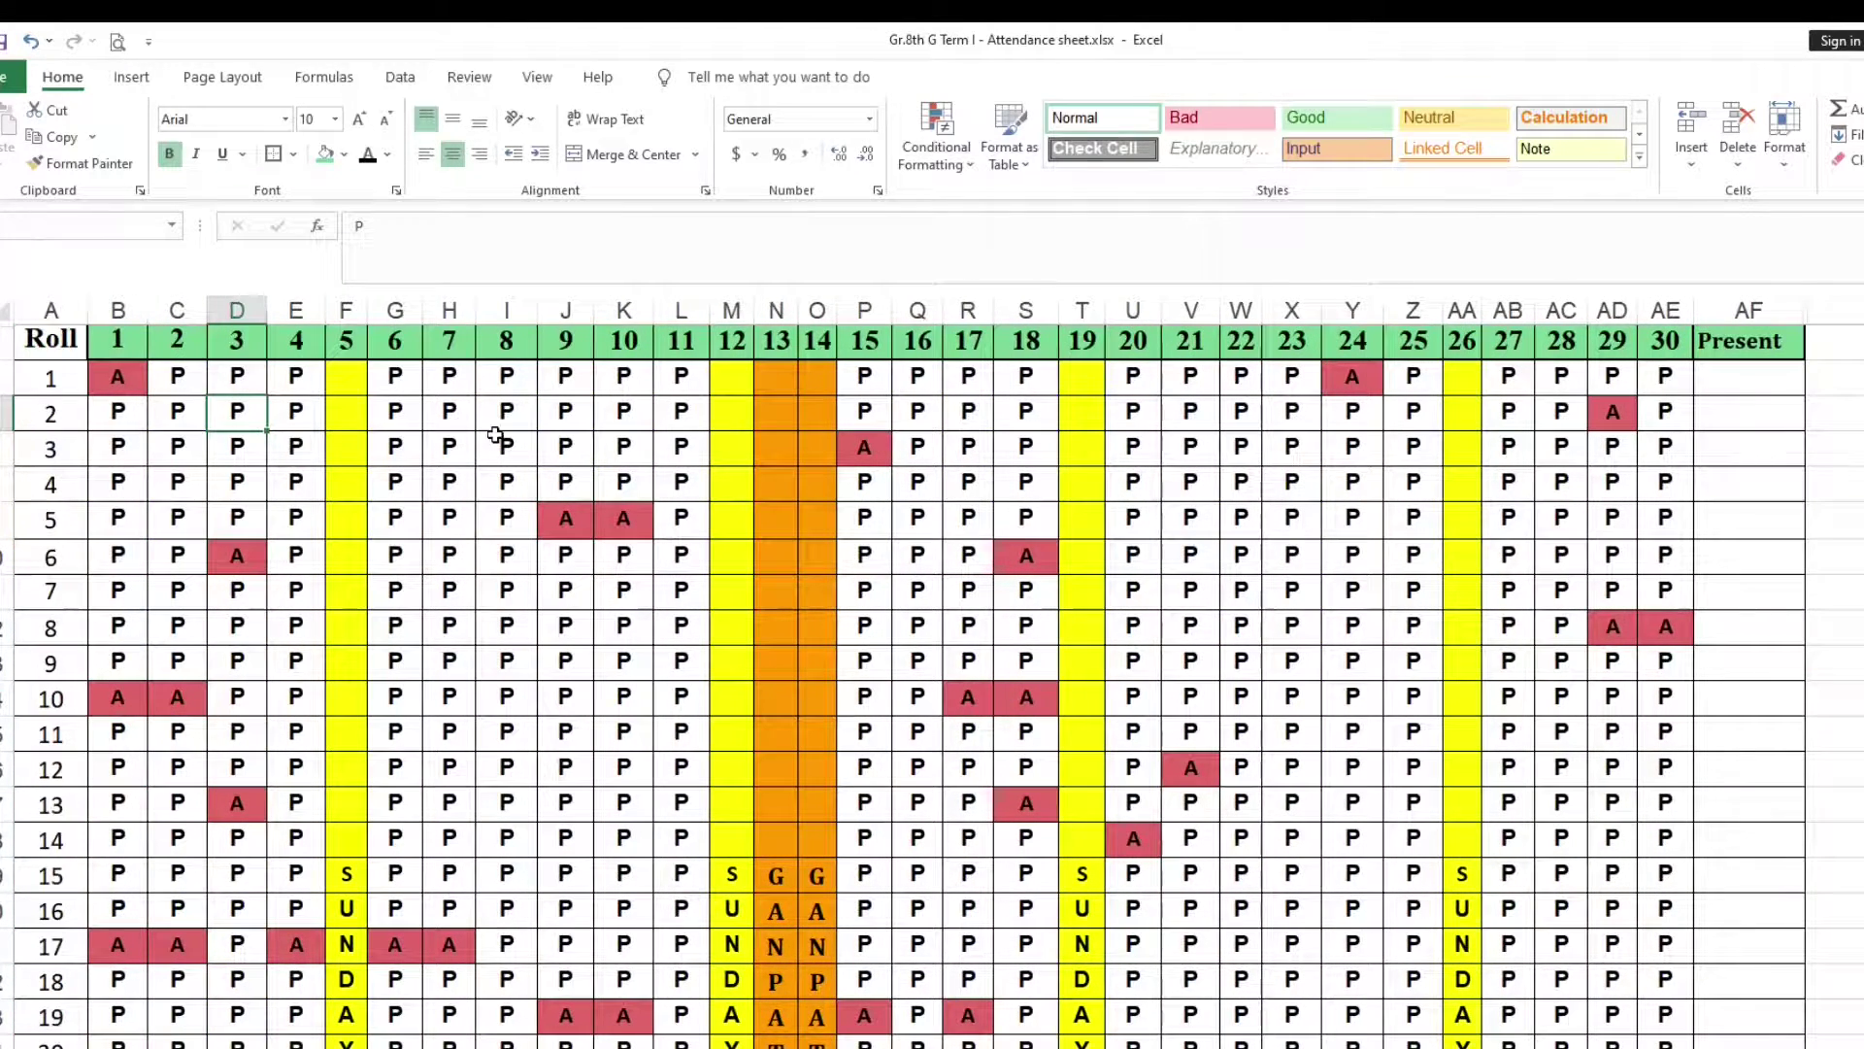
left_click(103, 347)
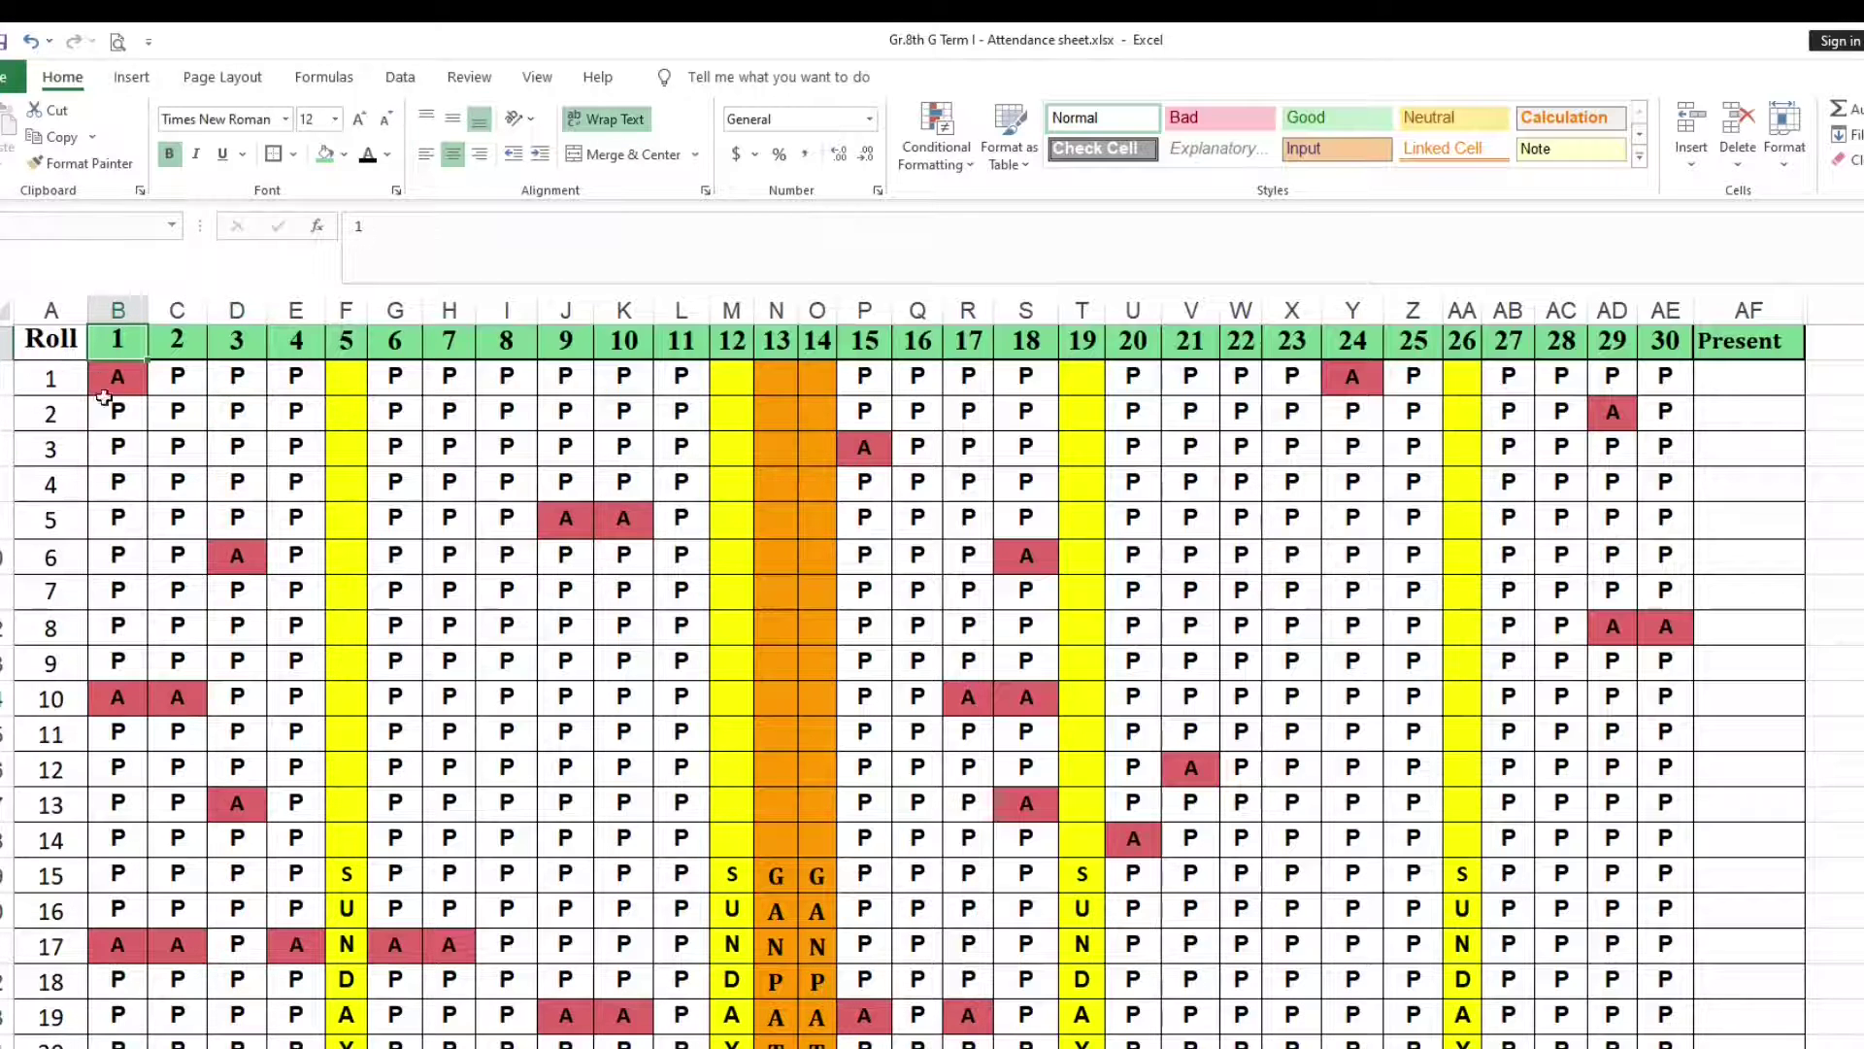
left_click(68, 382)
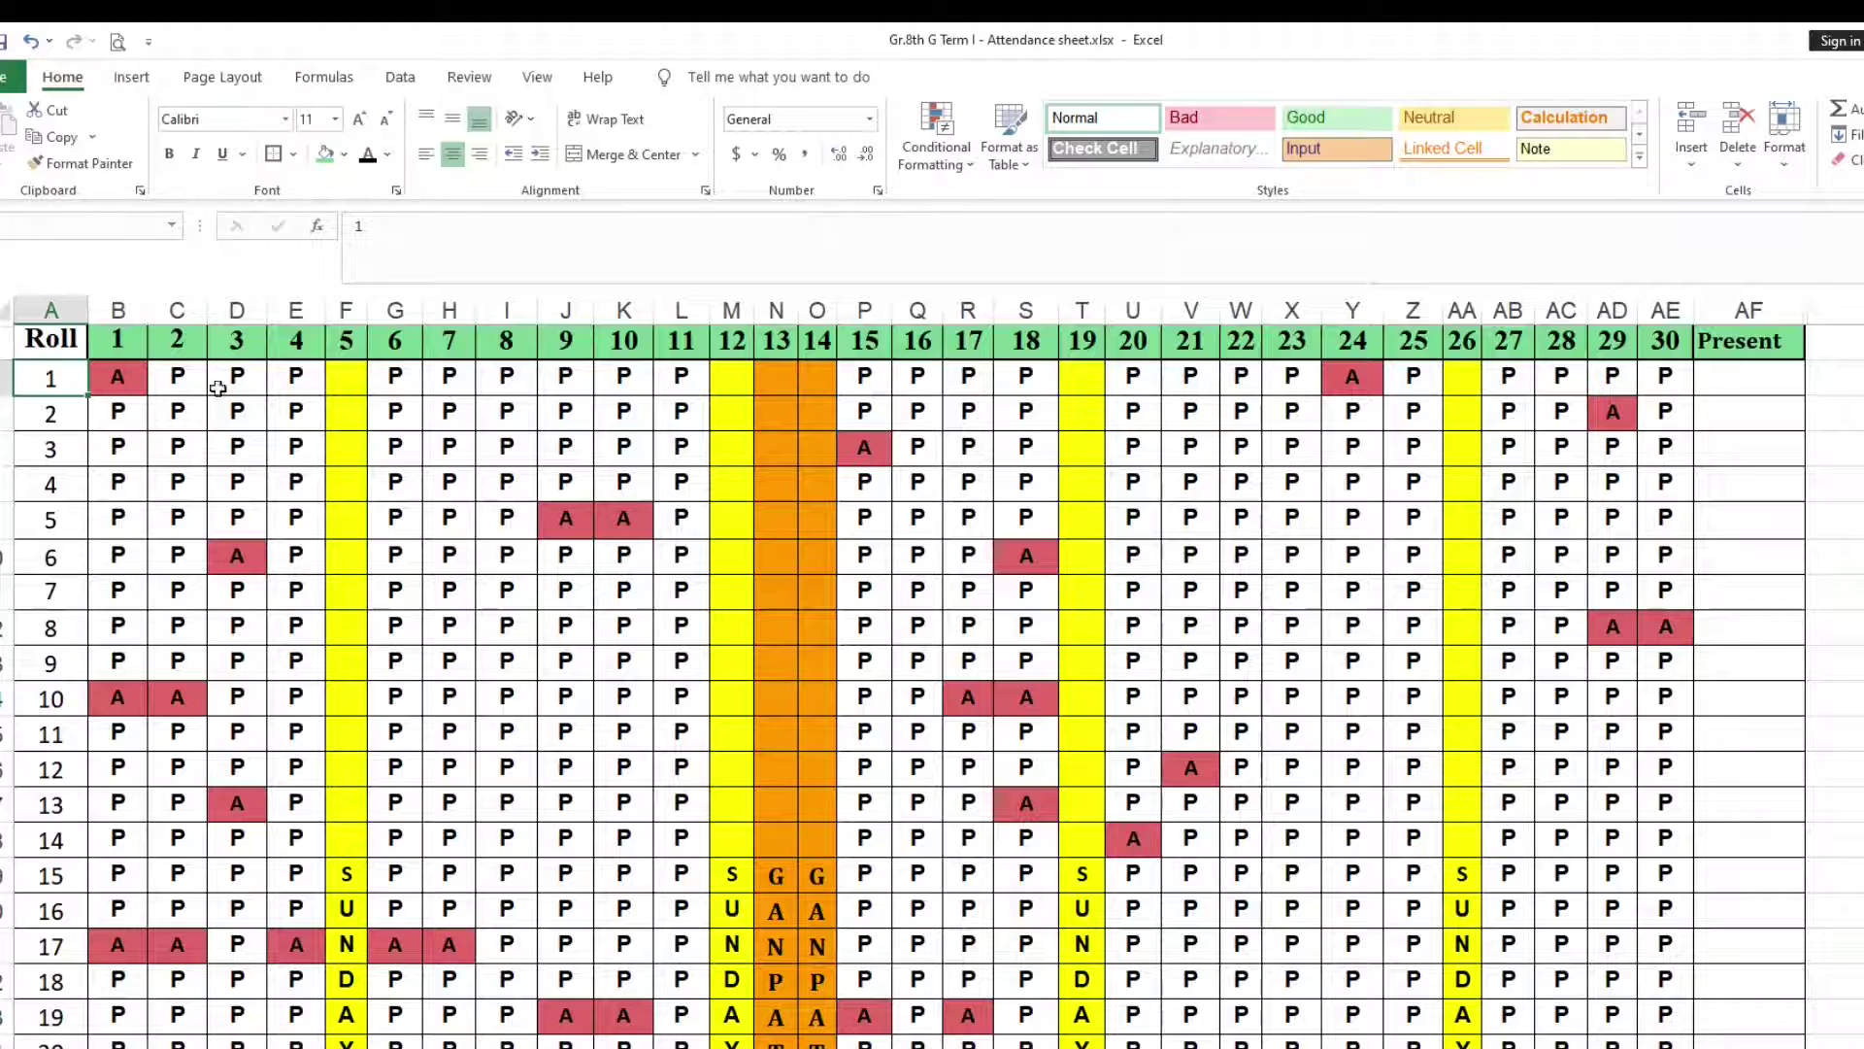
- Narrow the Present column slightly and enter =COUNTIF(B5:AE5,"P") in AF5 to count the present days of roll number 1
left_click(1758, 385)
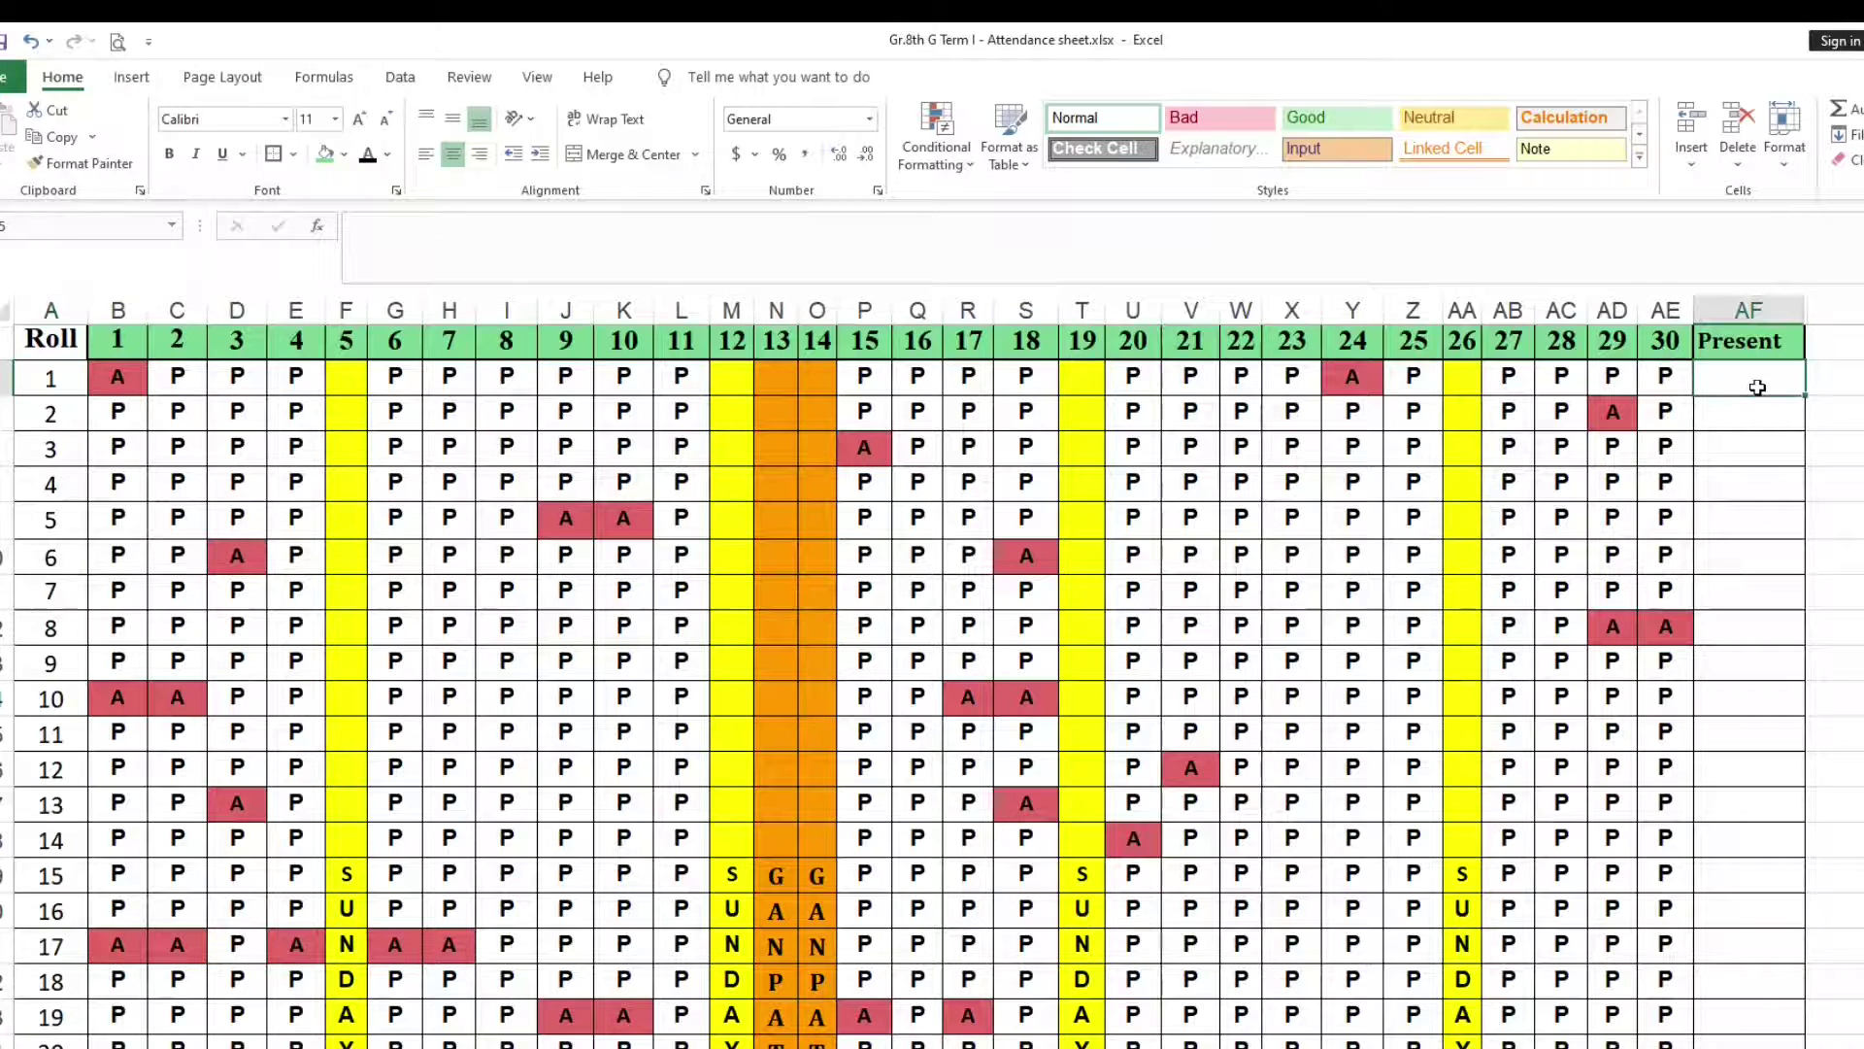
left_click_drag(1807, 306, 1790, 306)
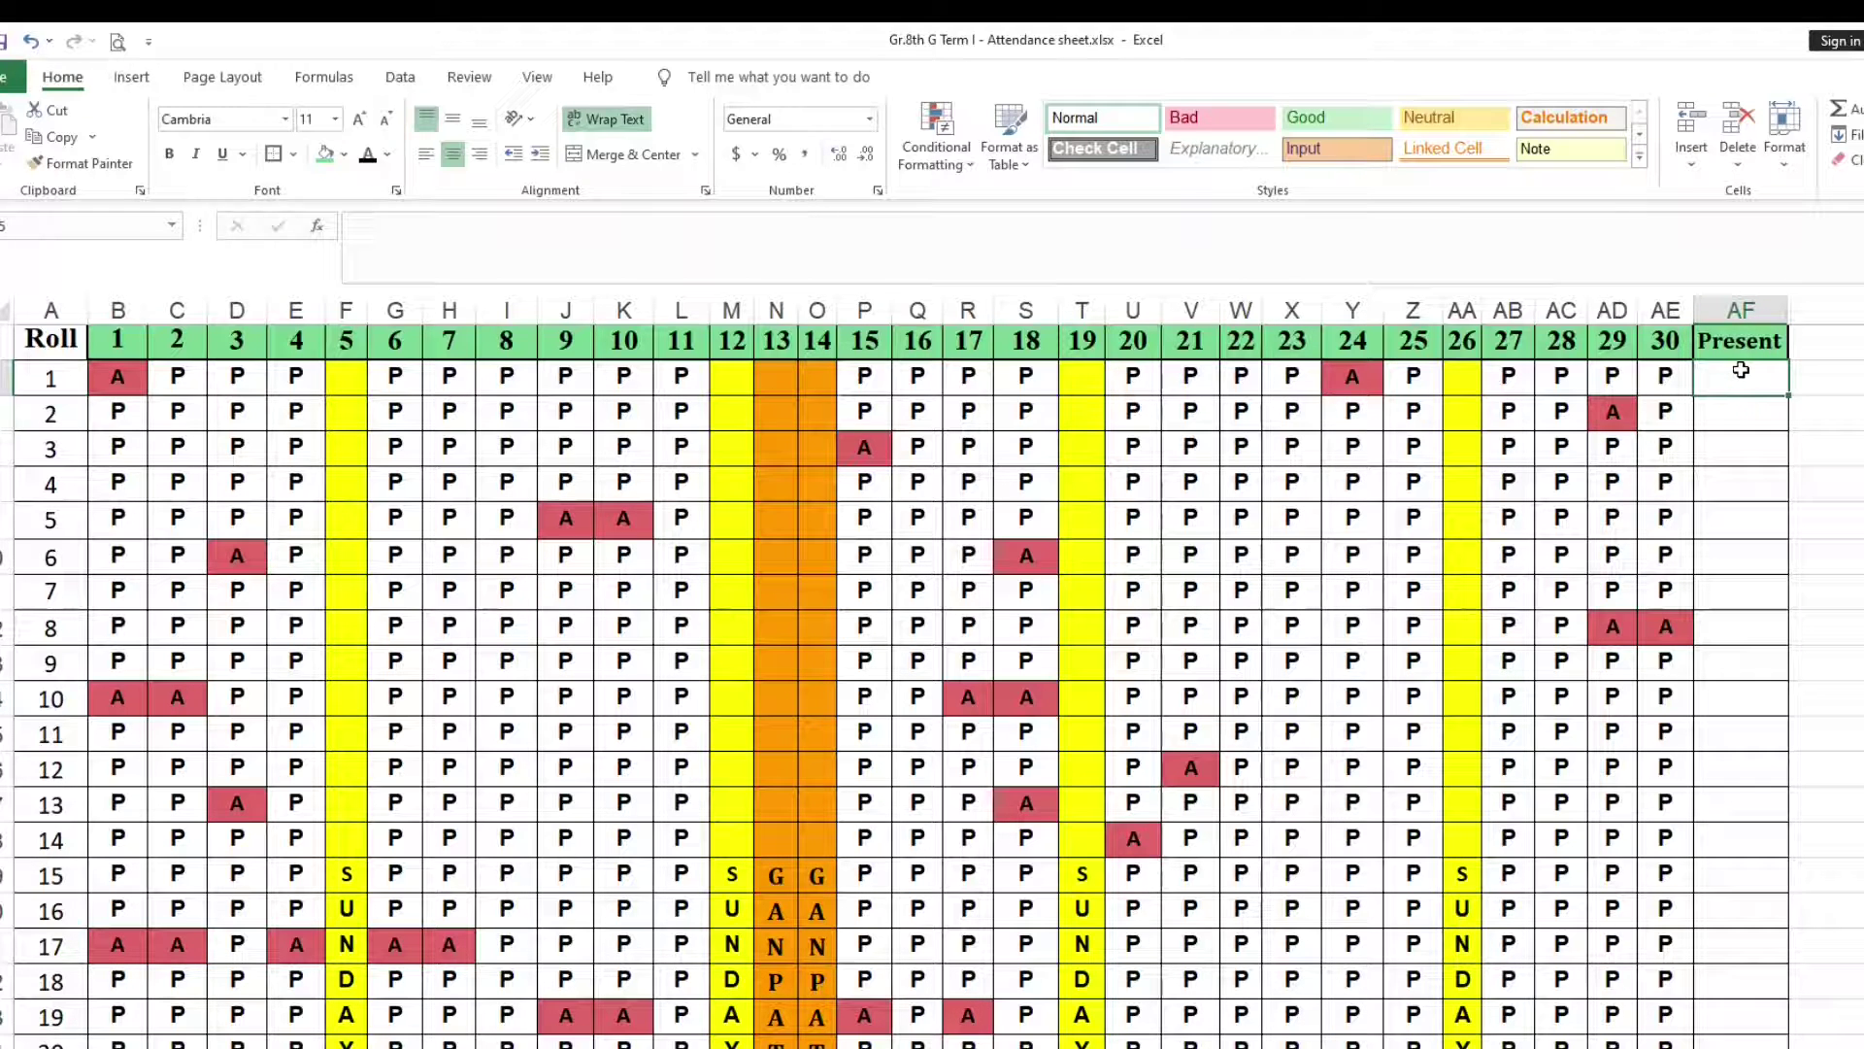
left_click(1039, 254)
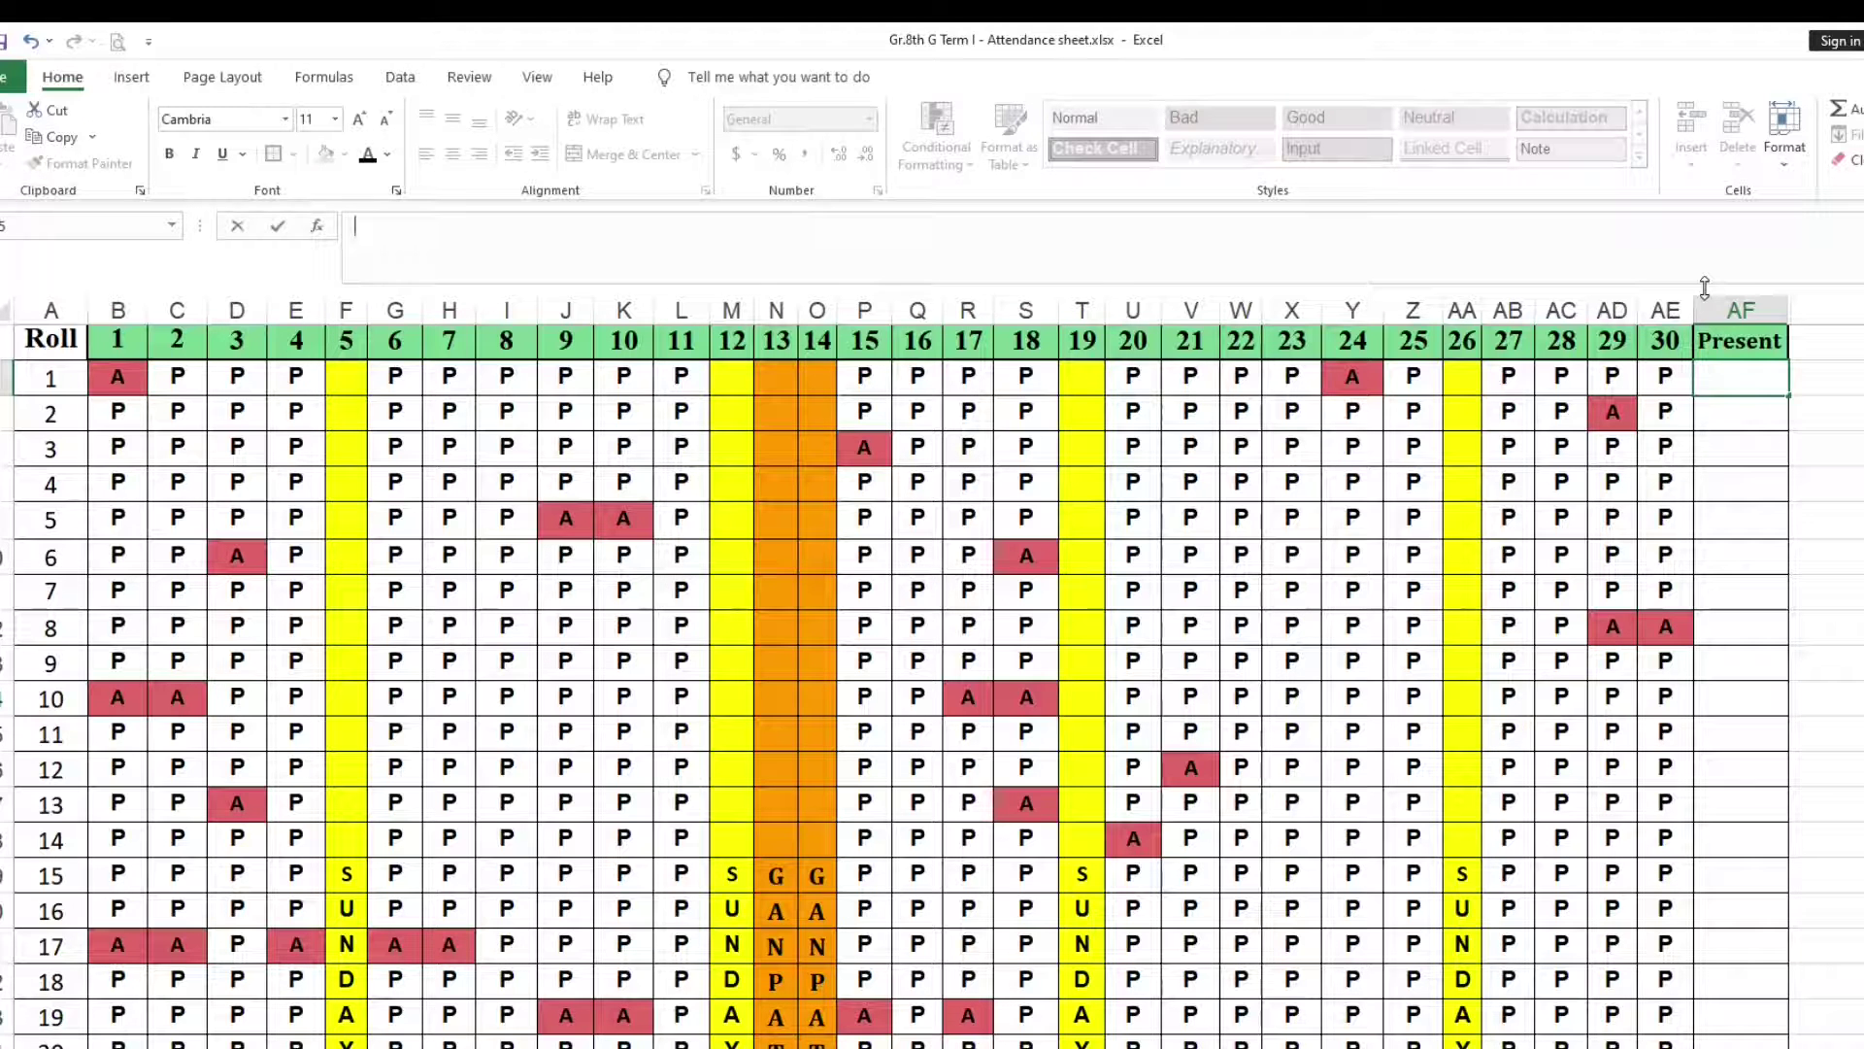
type("=")
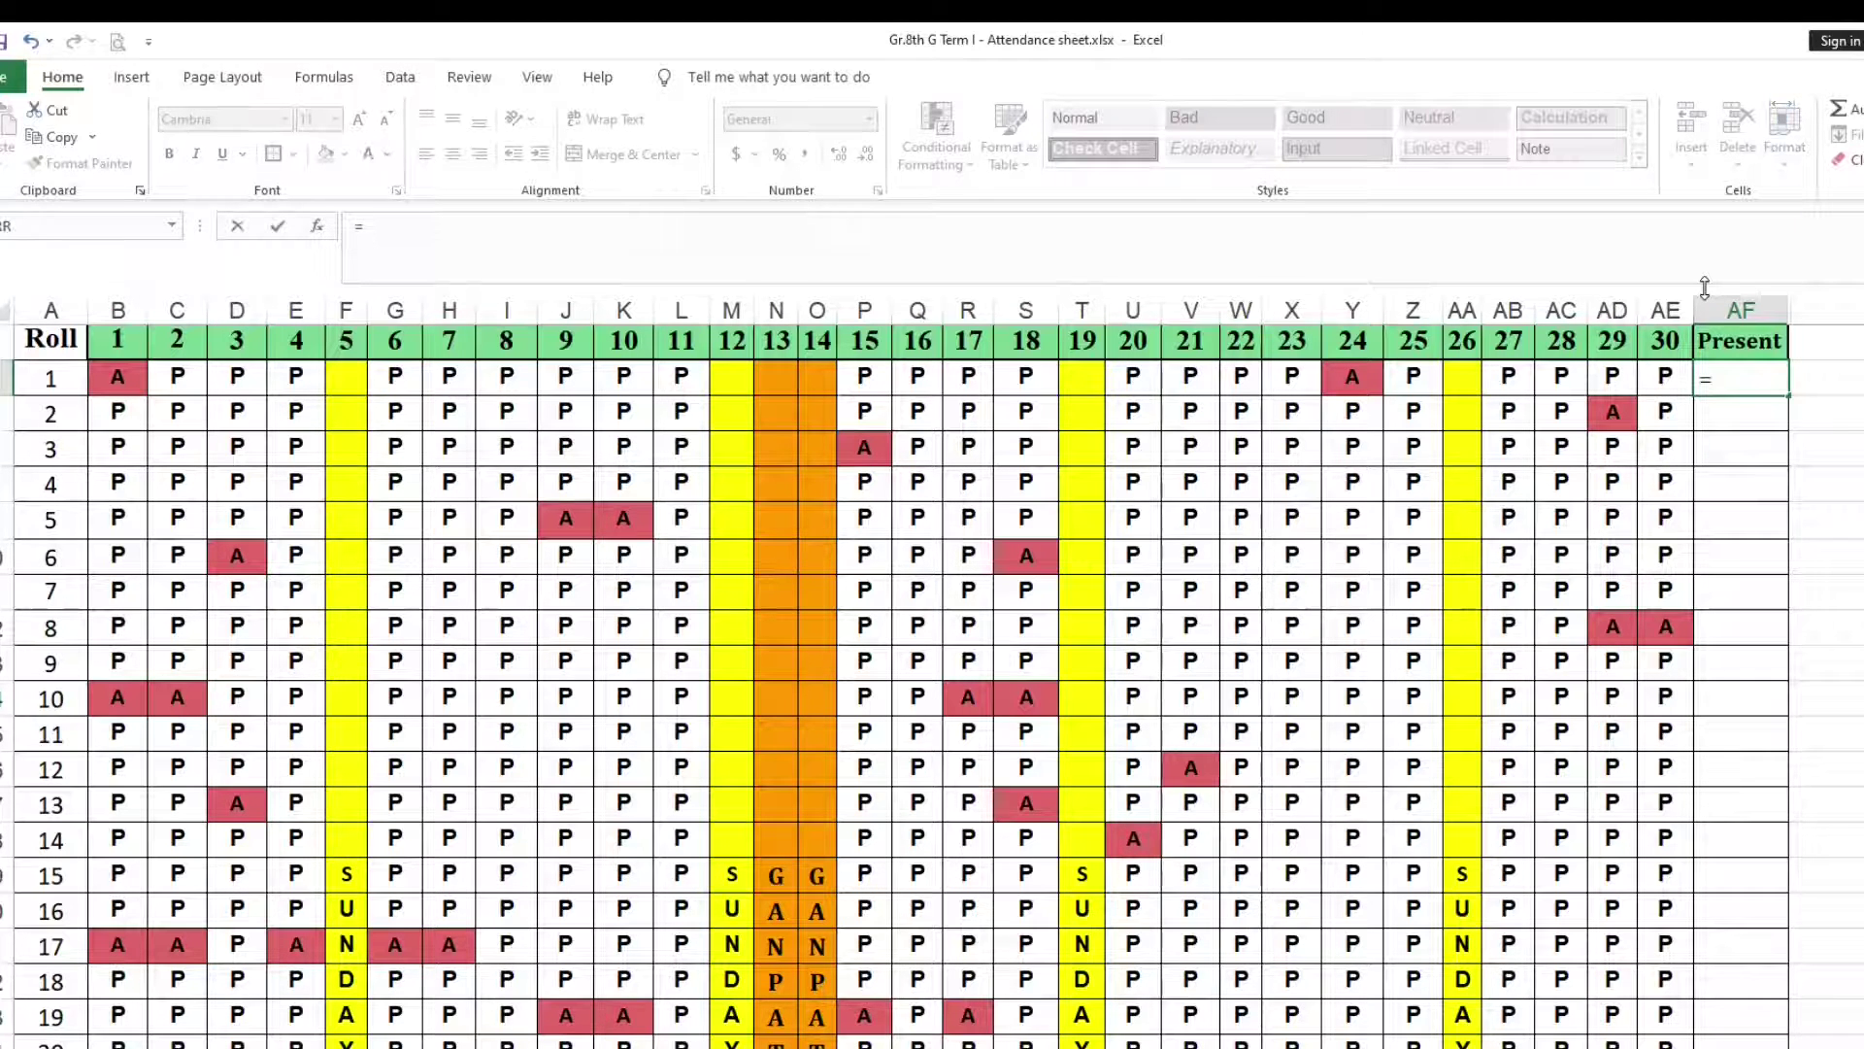
type("COUNTI")
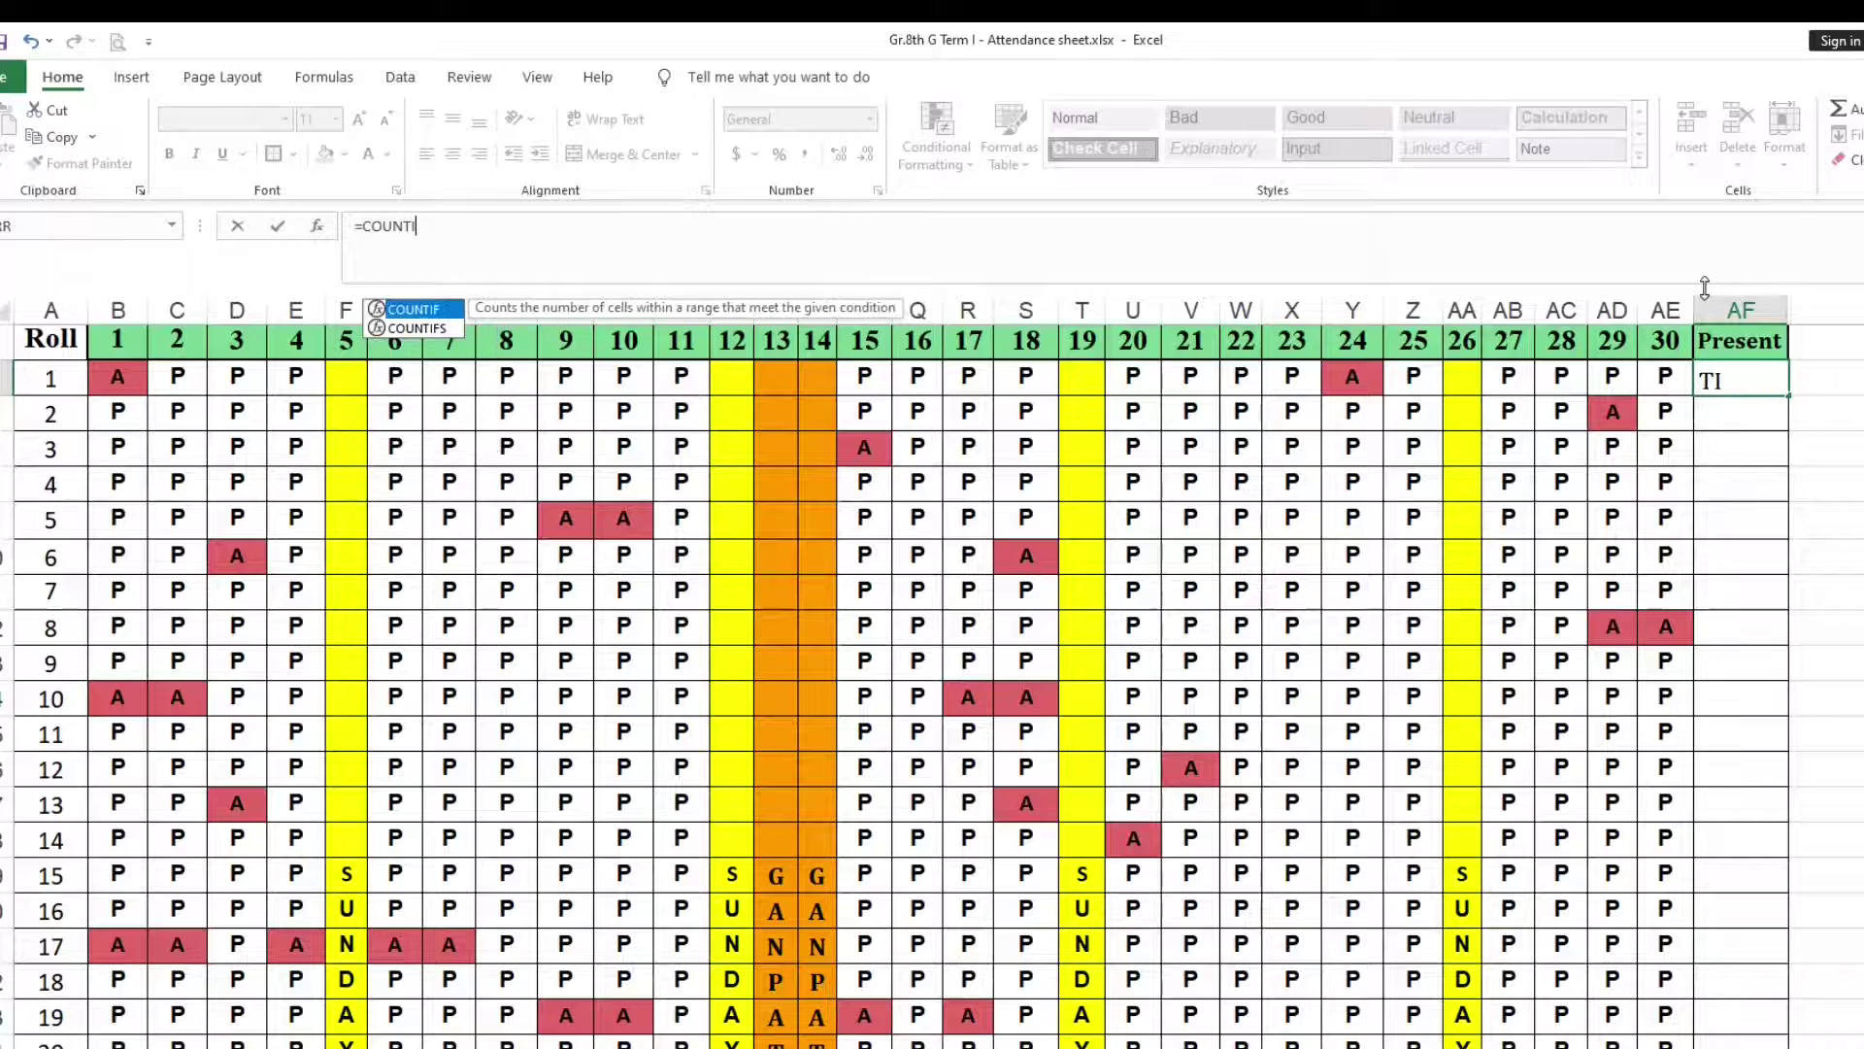
type("F(")
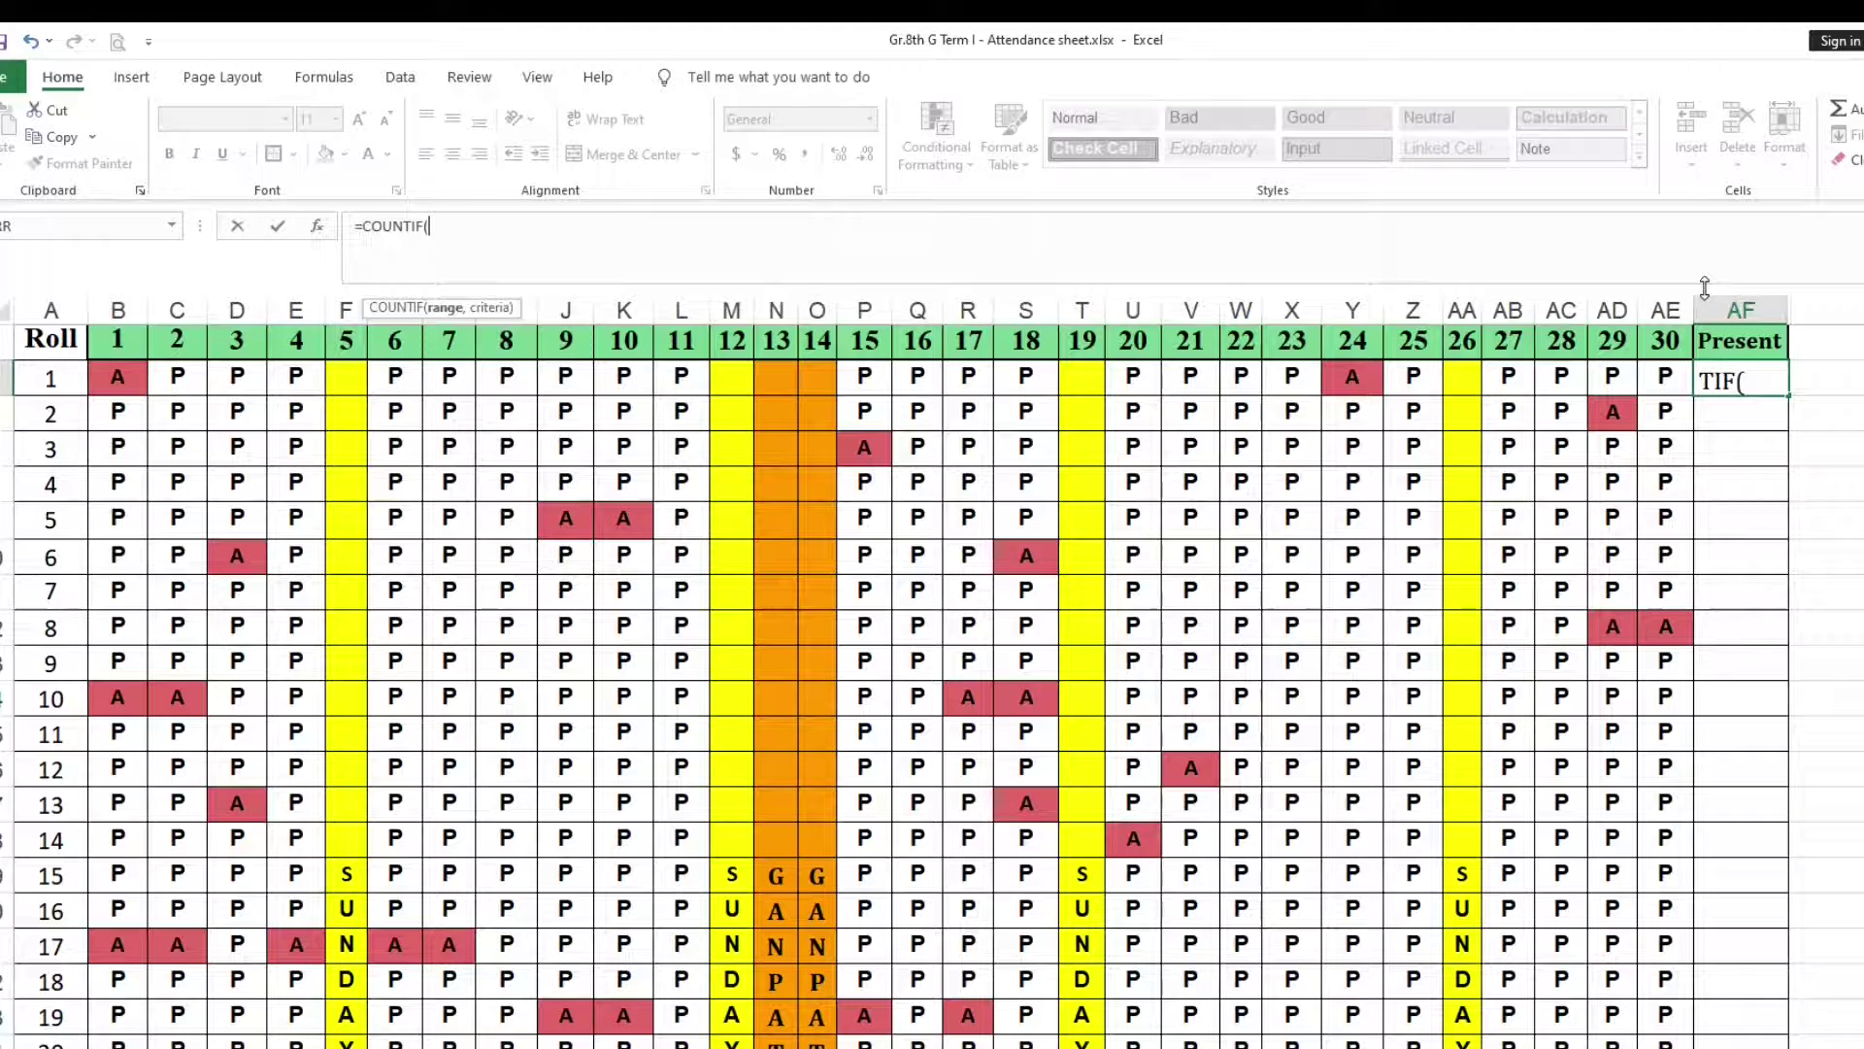
left_click(112, 377)
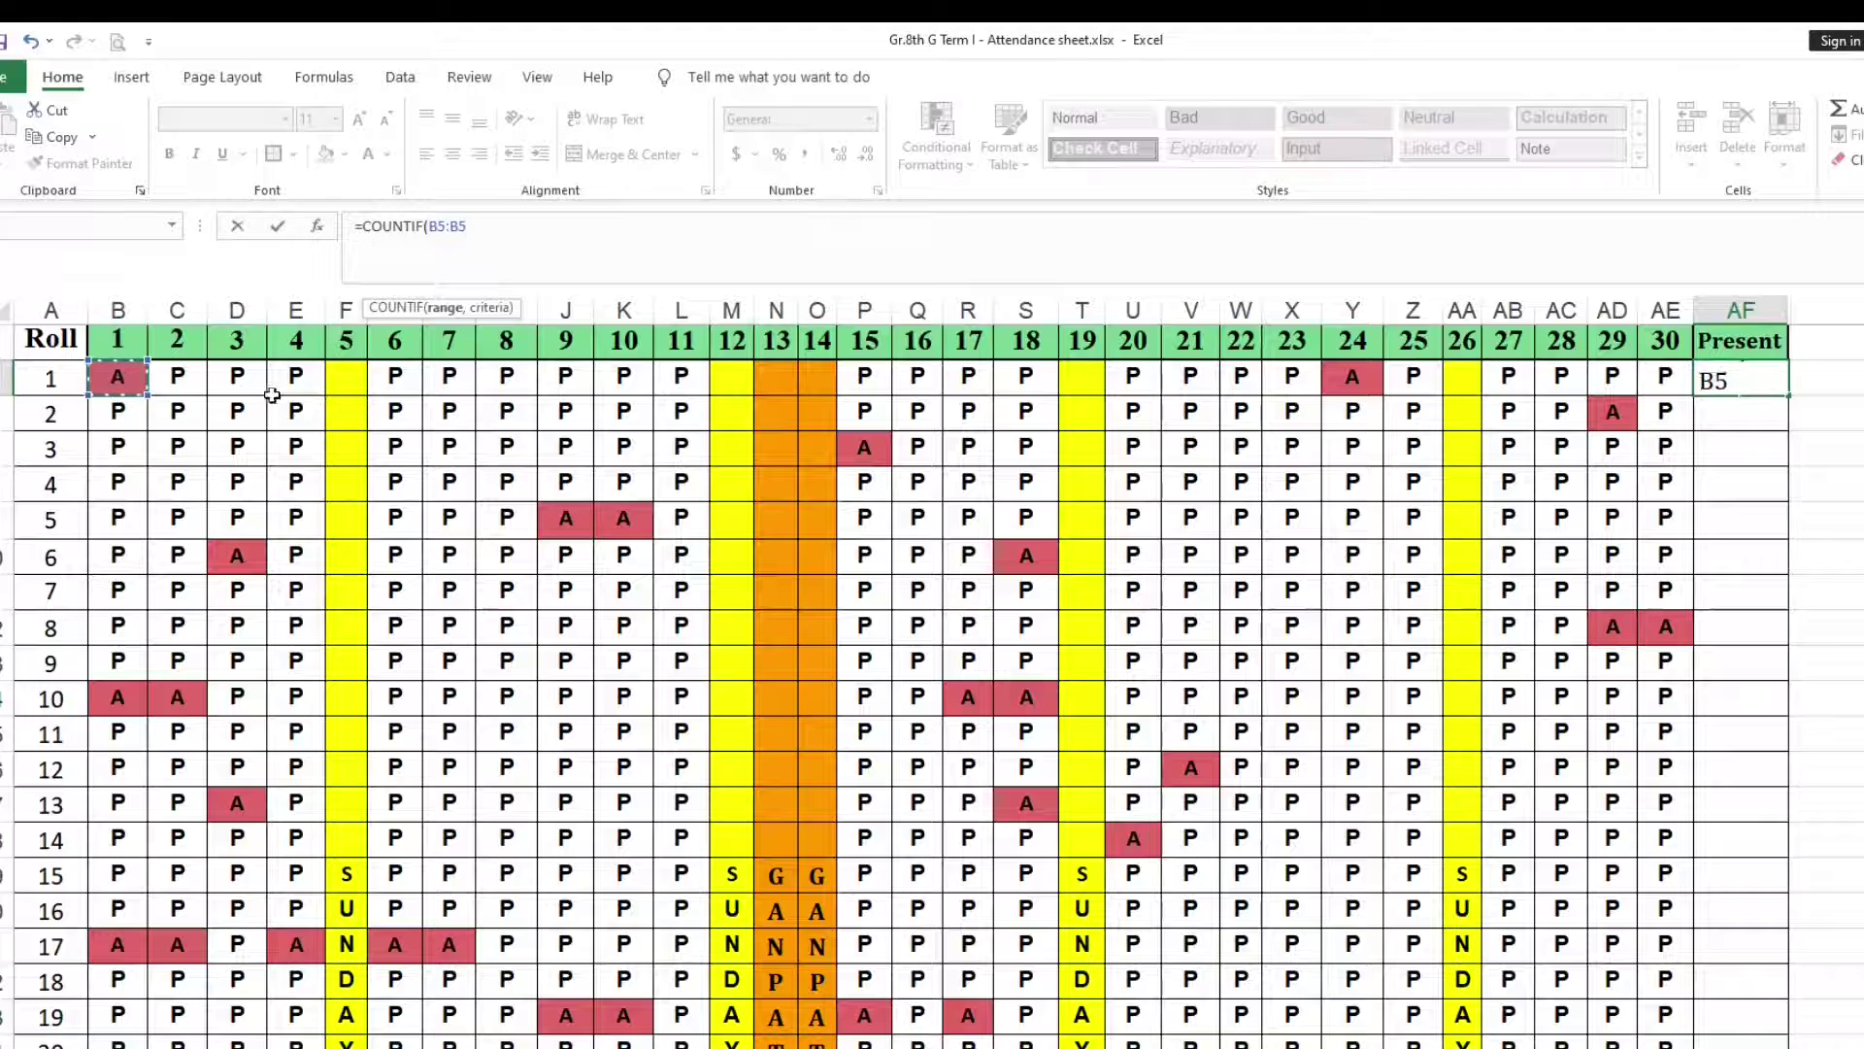
left_click(1666, 385, "shift")
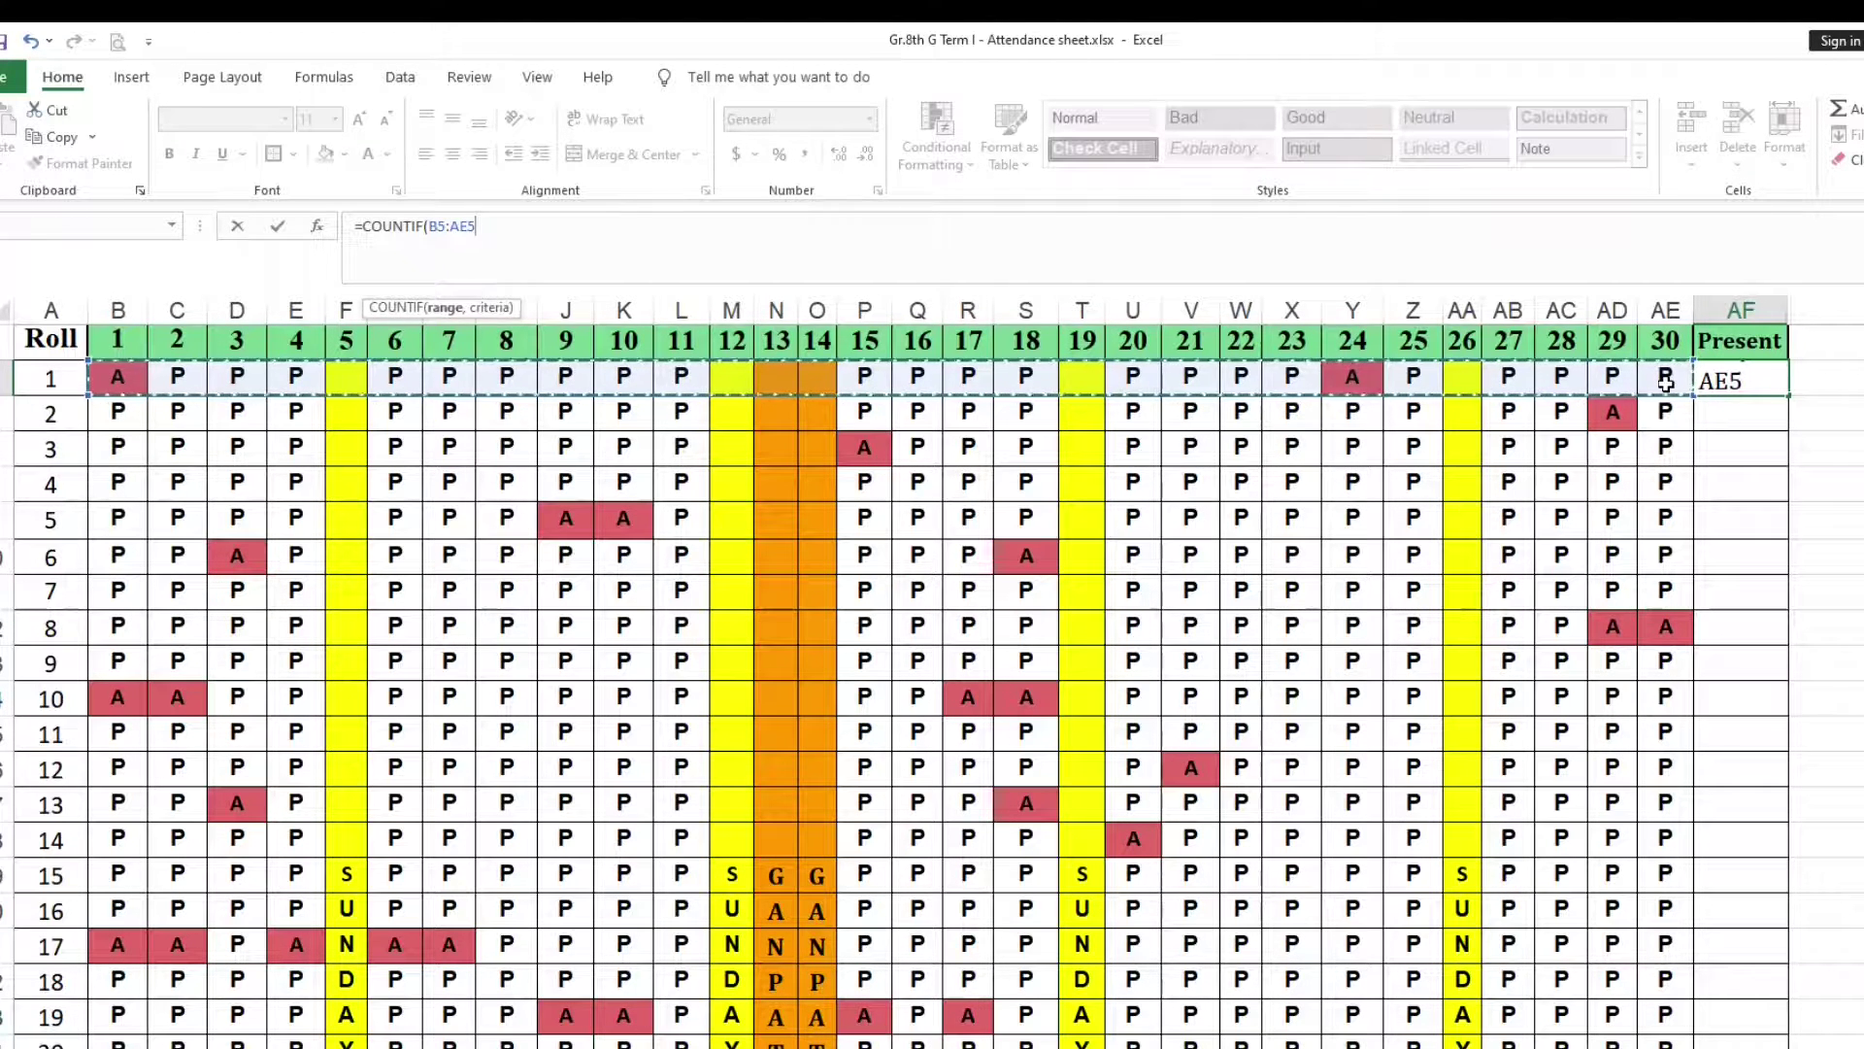
type(",\"")
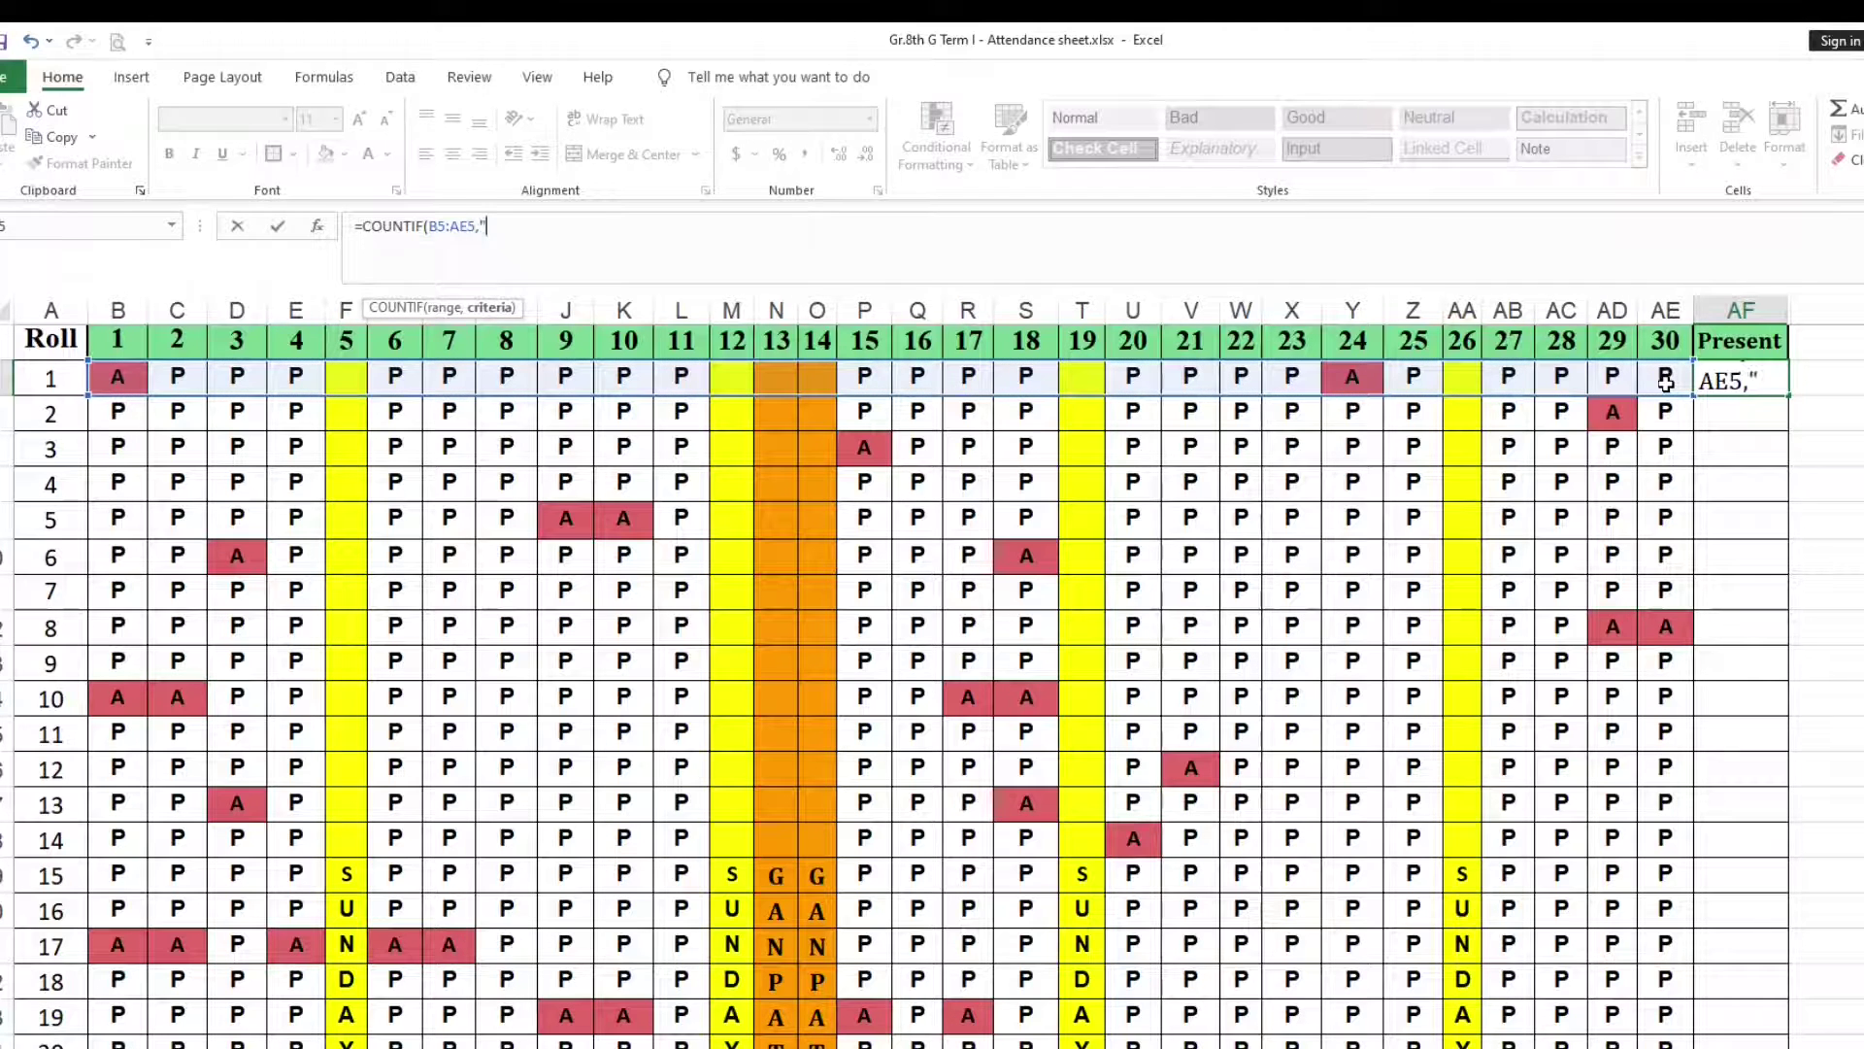
type("P\")")
key("Return")
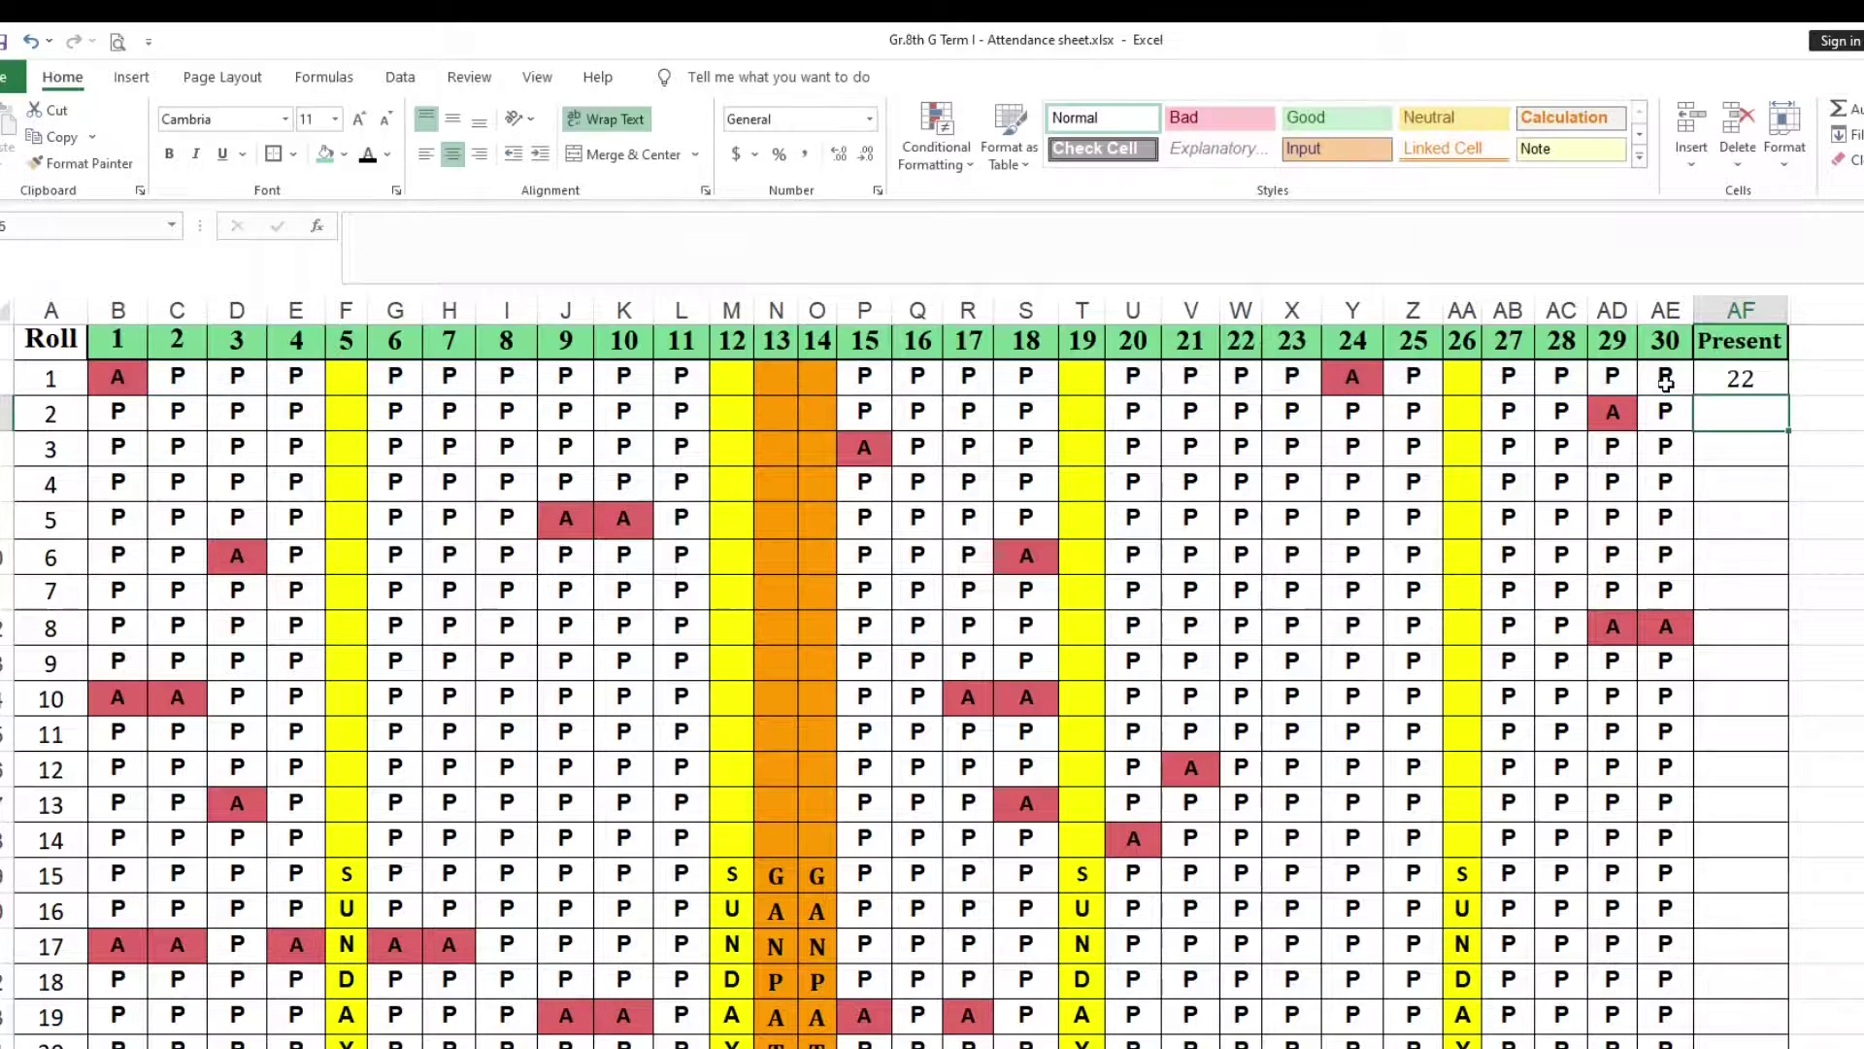
- Copy the AF5 COUNTIF formula down the Present column for the remaining roll numbers and review the filled column
left_click(1748, 378)
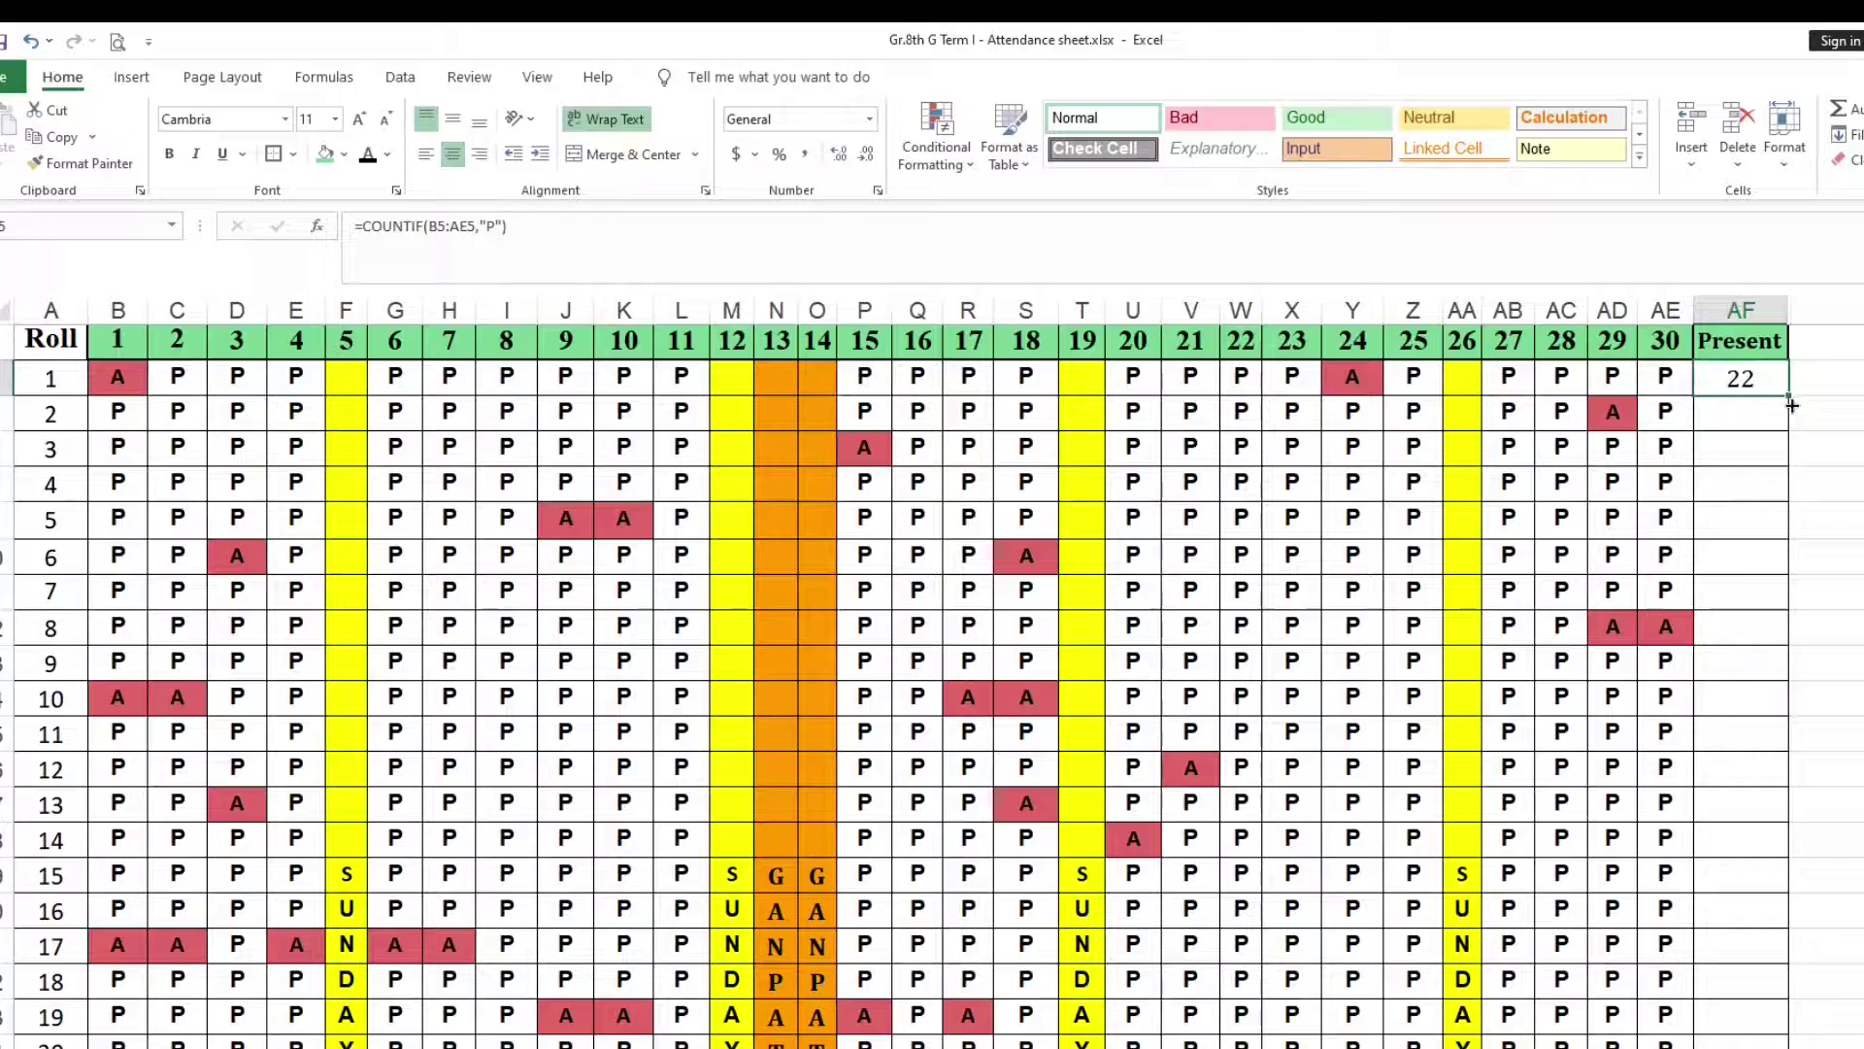
left_click_drag(1789, 396, 1769, 1048)
scroll(1783, 938, "up", 10)
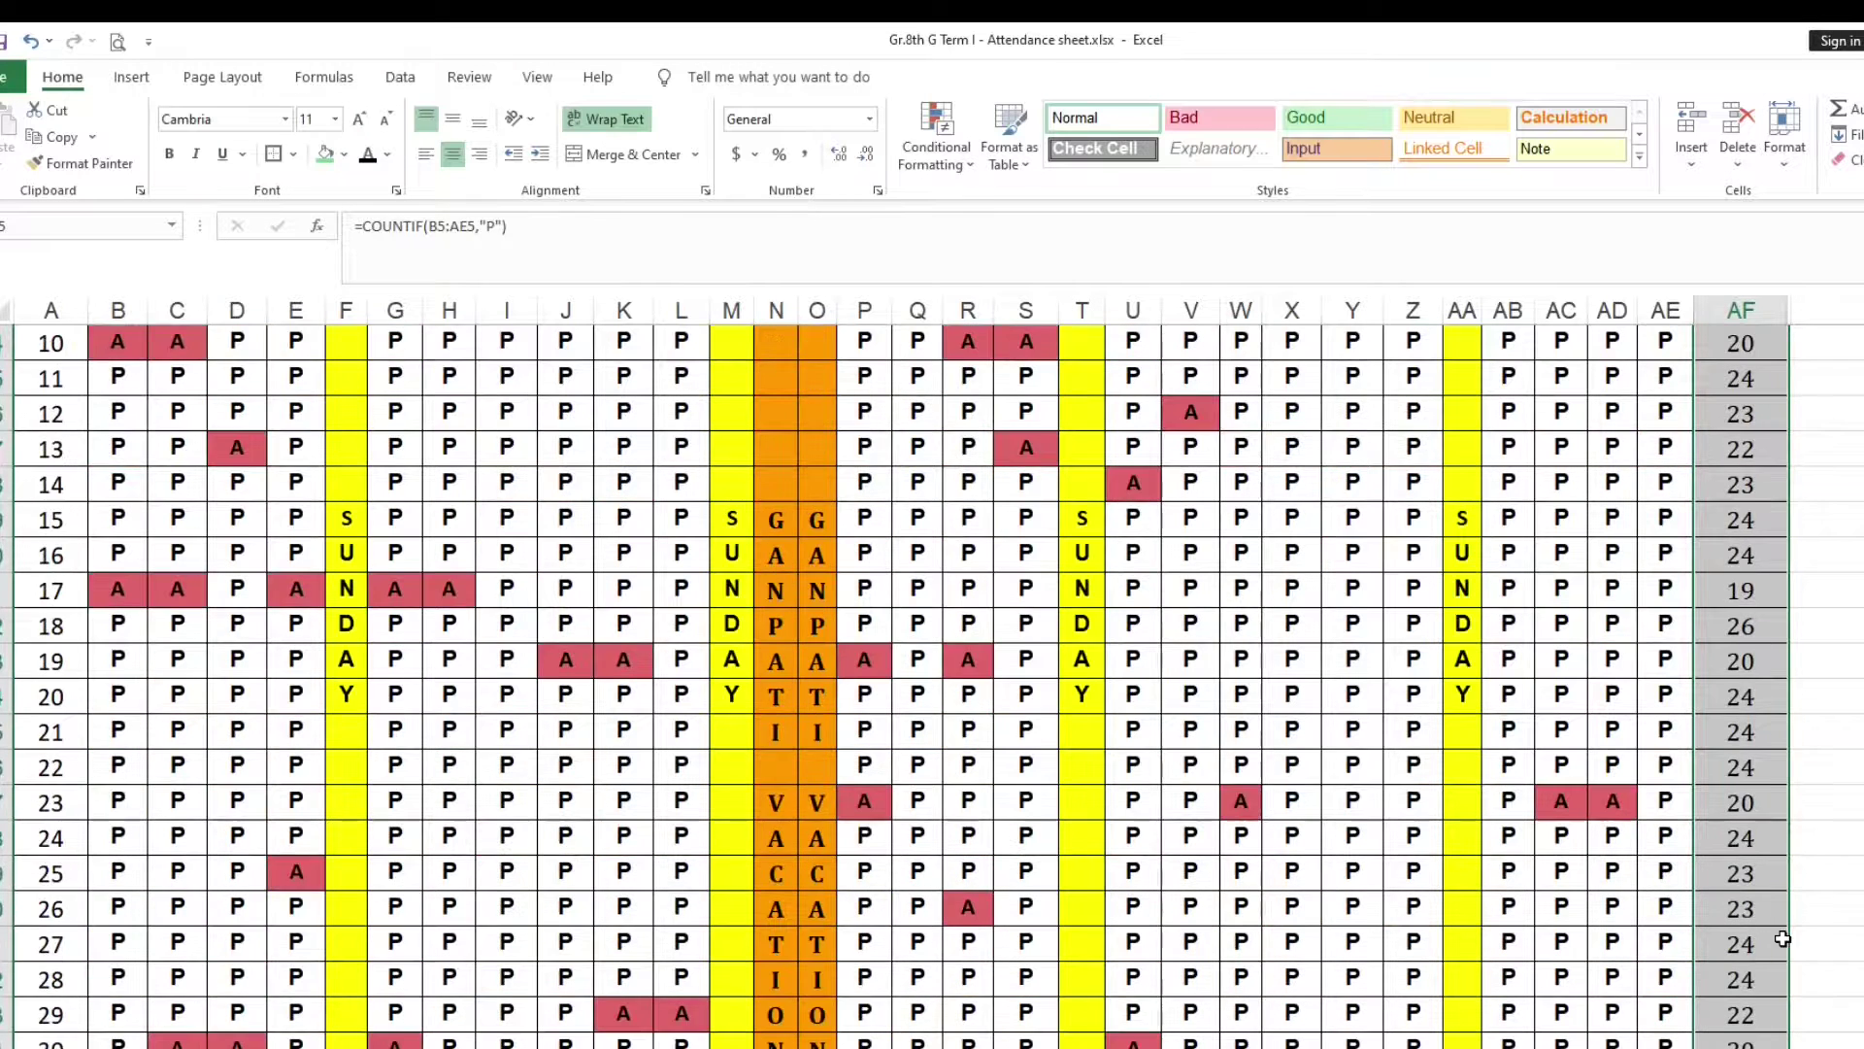
left_click(1735, 391)
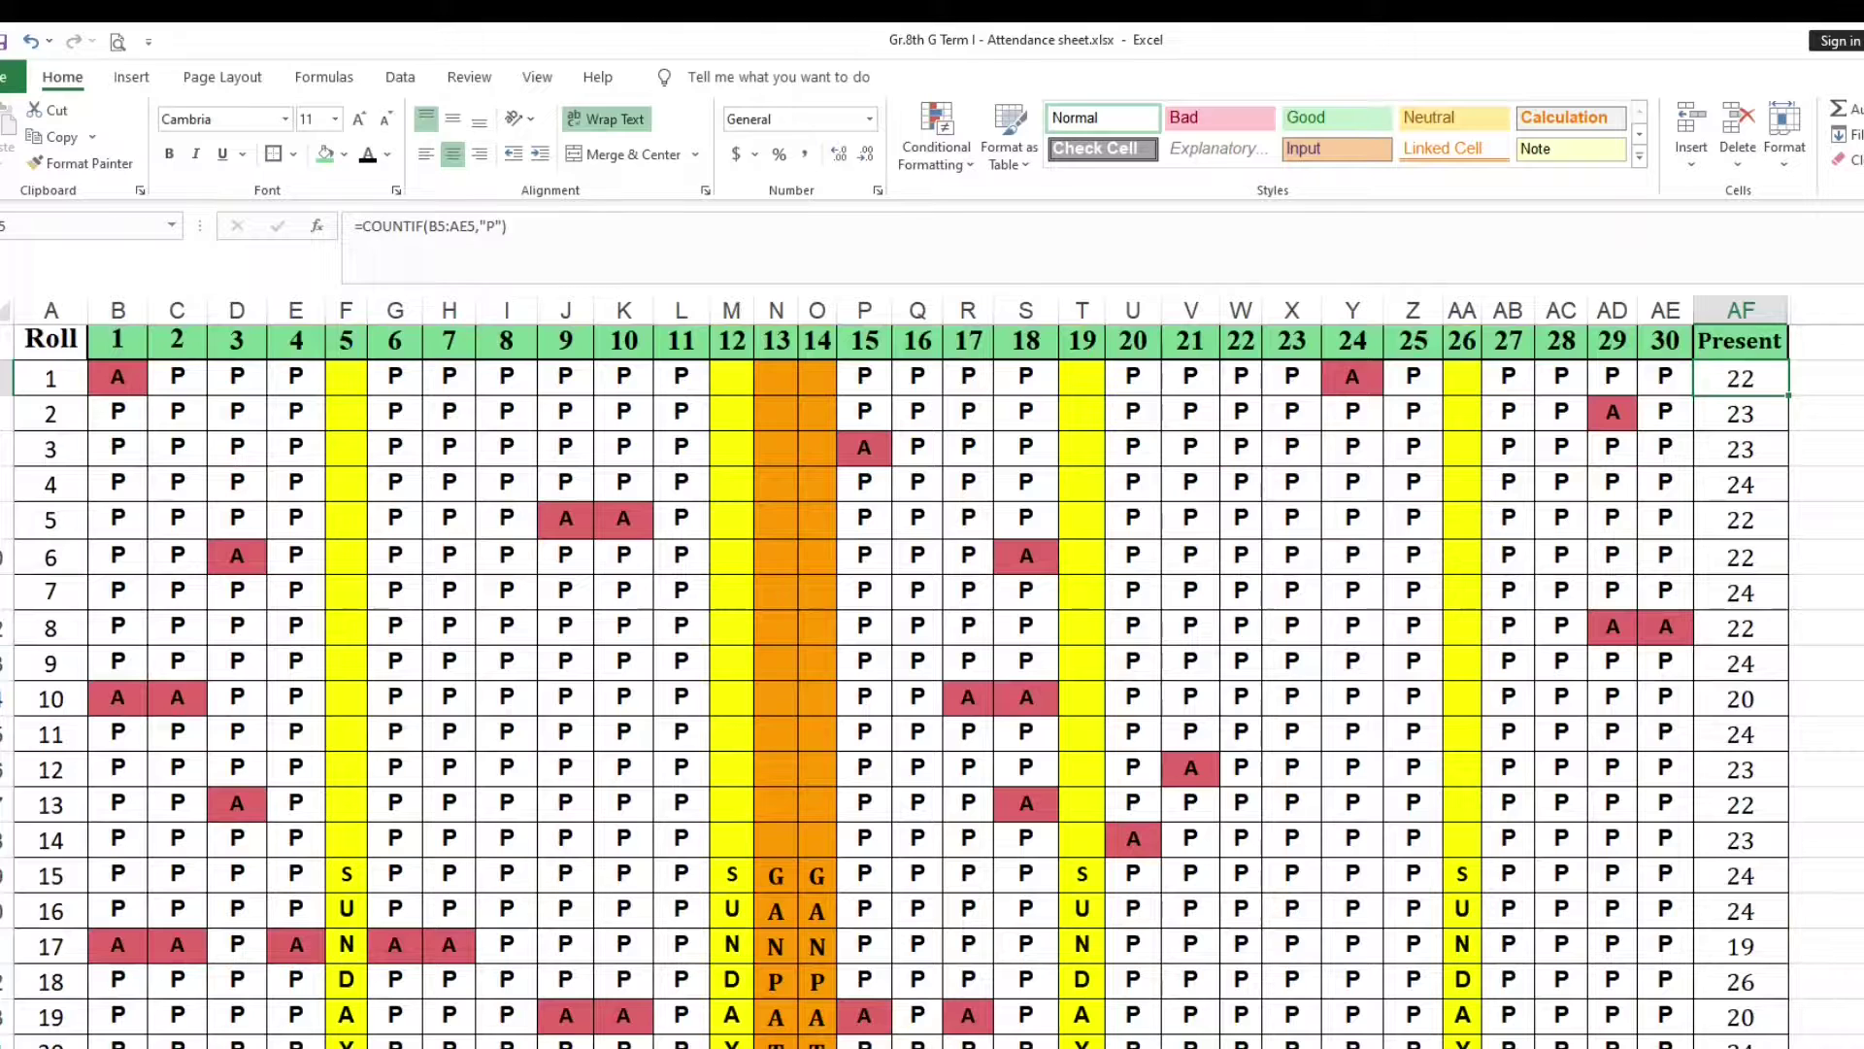
scroll(933, 670, "right", 5)
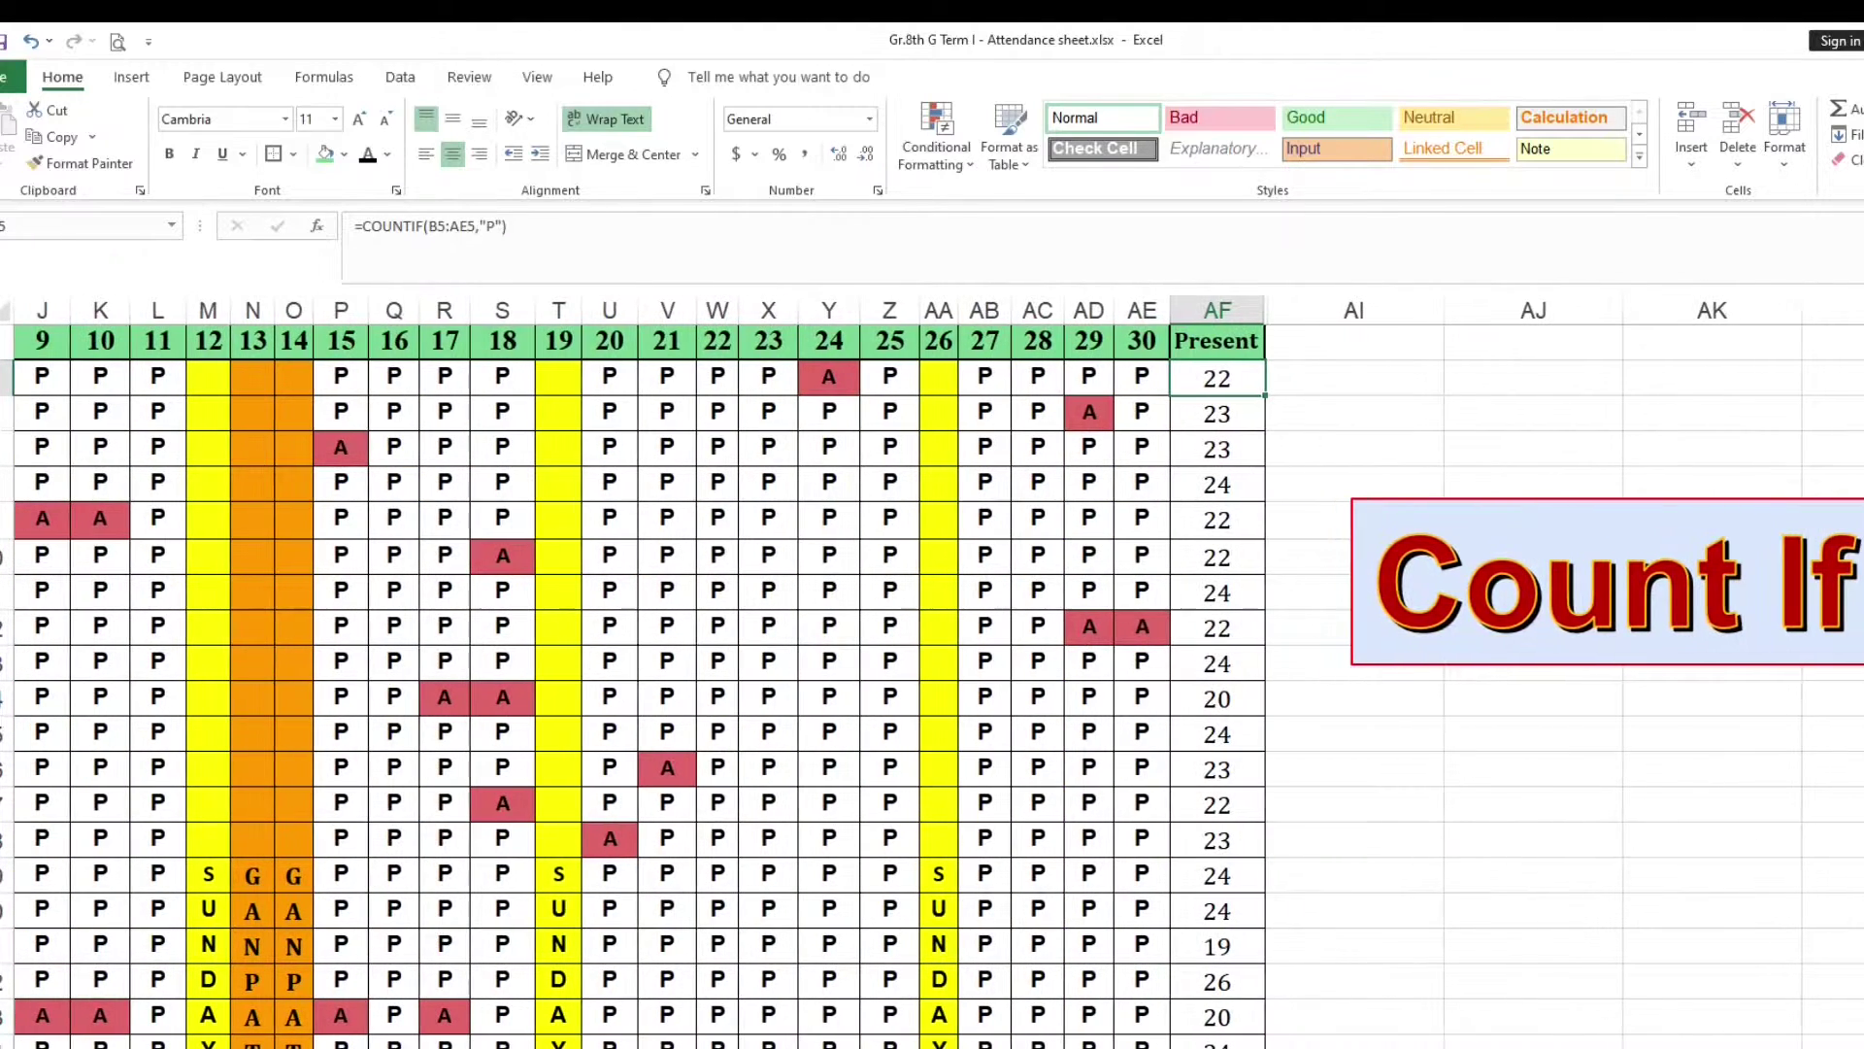